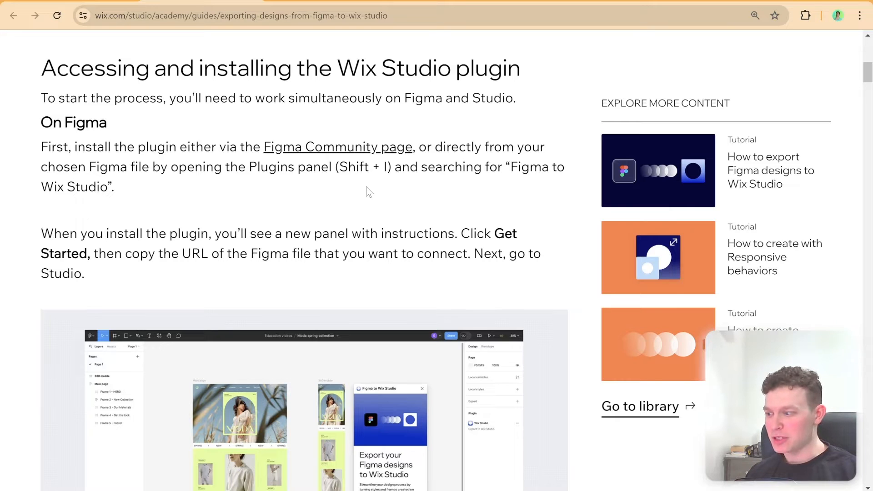
Read the guide's sections on installing the Wix Studio plugin and connecting Figma files to Studio
scroll(357, 215, up, 2)
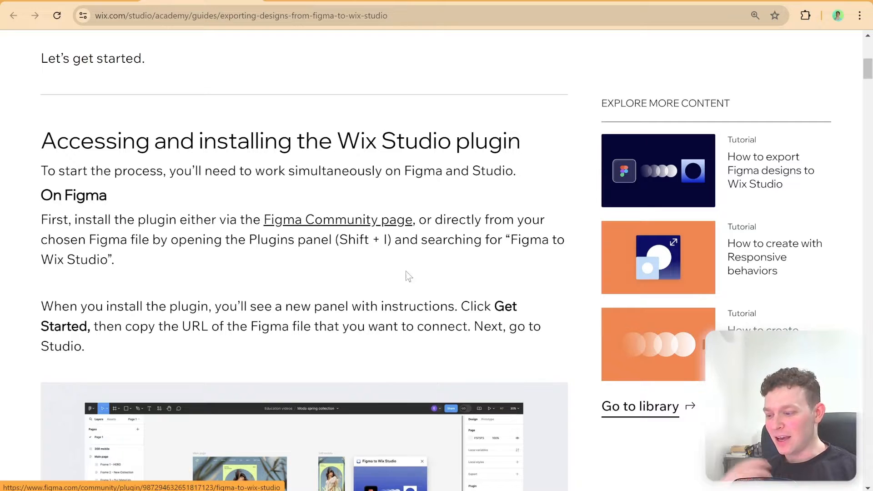
scroll(297, 269, down, 10)
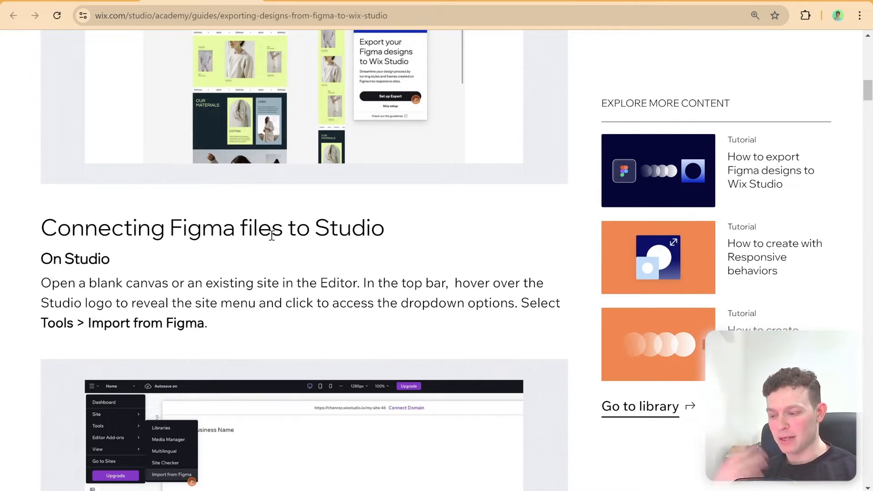
scroll(272, 239, up, 10)
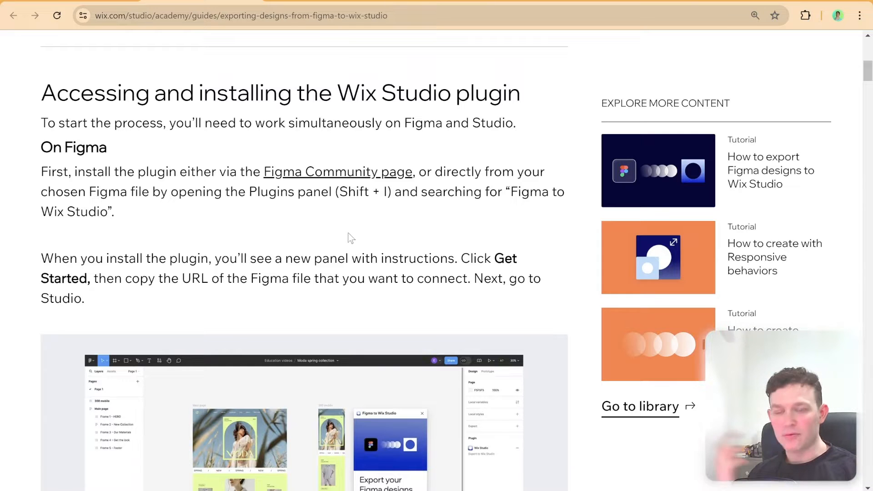
Switch to Figma and look through the MNTN landing page and Data Table v2 designs
click(327, 2)
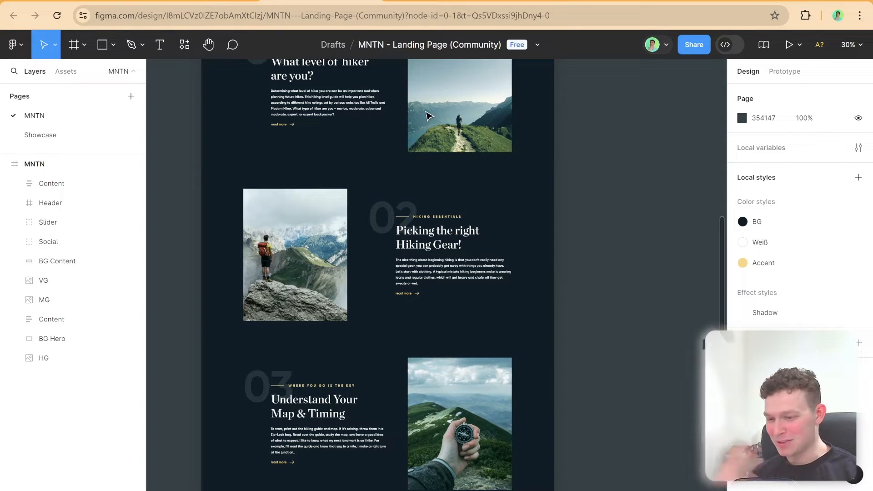
scroll(426, 125, up, 10)
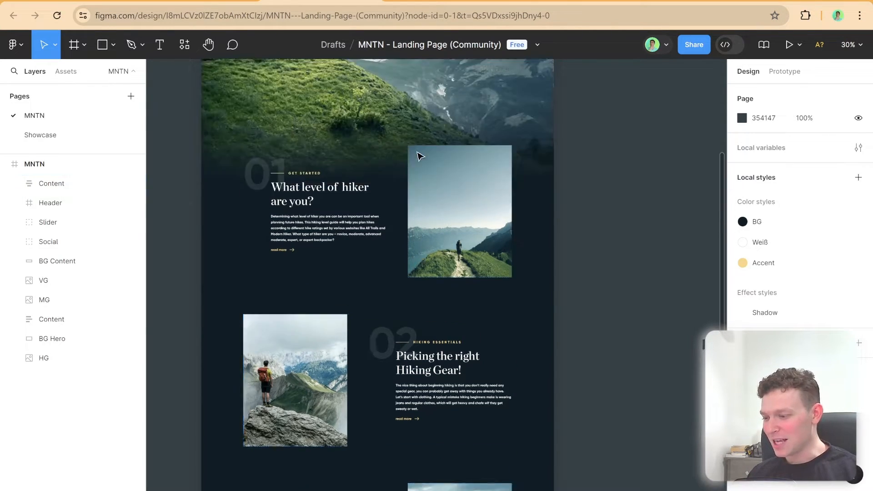
scroll(420, 153, down, 5)
scroll(419, 155, down, 4)
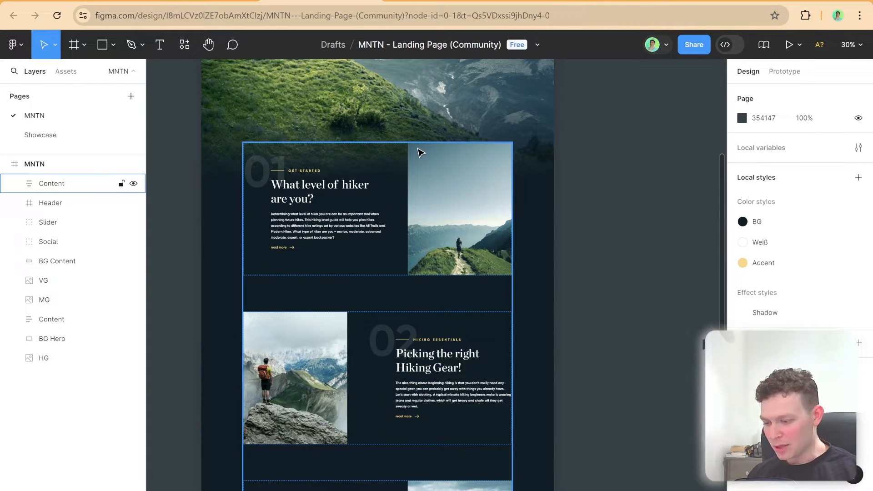
scroll(386, 132, down, 10)
scroll(386, 132, up, 9)
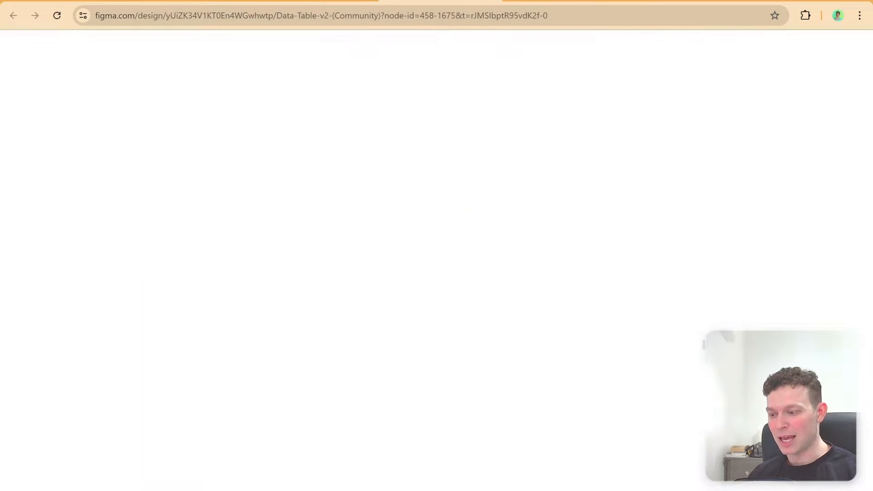
scroll(462, 164, down, 1)
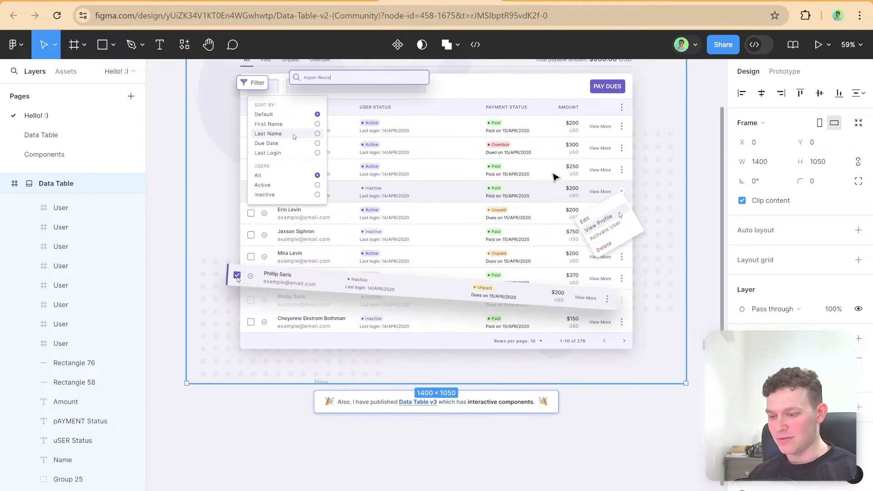
scroll(328, 176, up, 1)
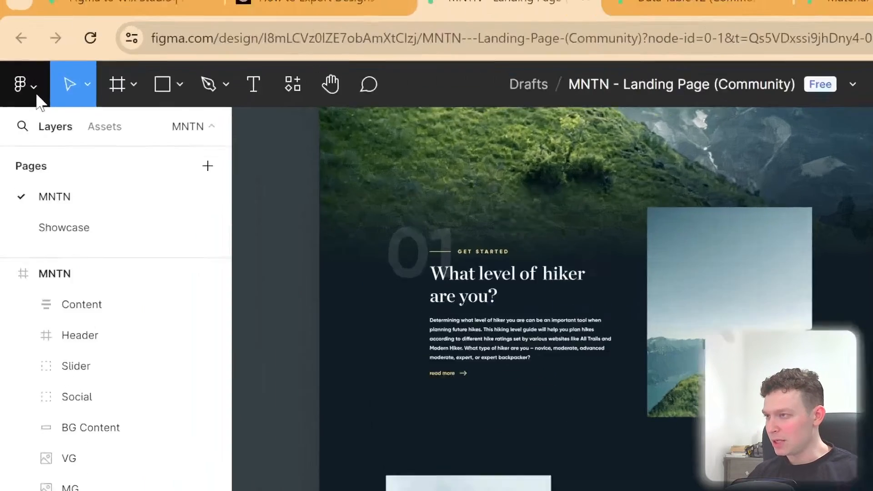
Search the Figma plugins for "wix studio", run Figma to Wix Studio, and get started with it on the MNTN landing page file
click(22, 52)
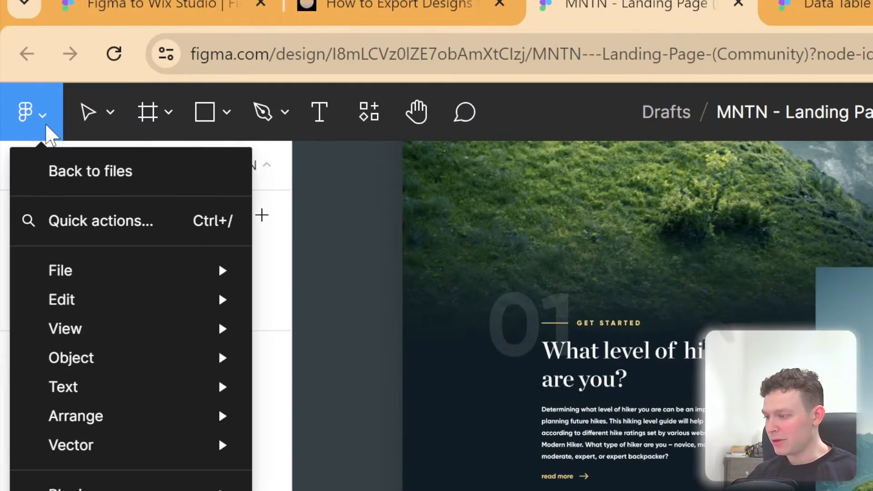
mouse_move(116, 487)
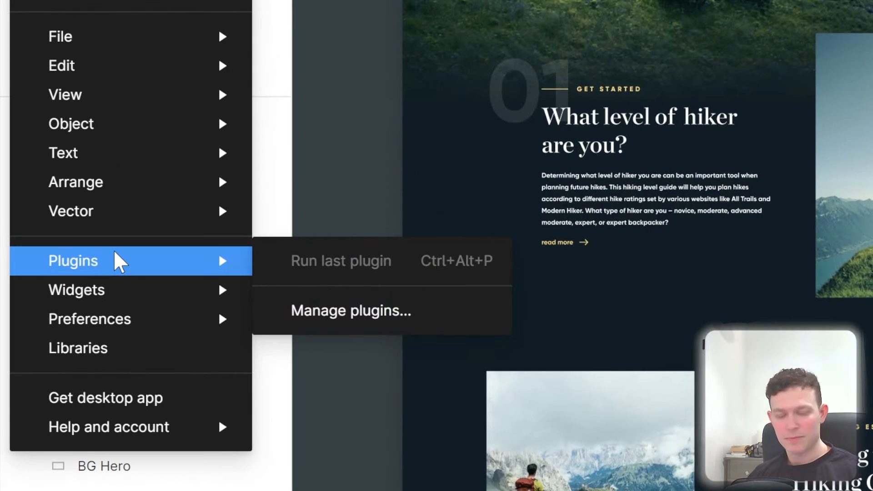
click(347, 325)
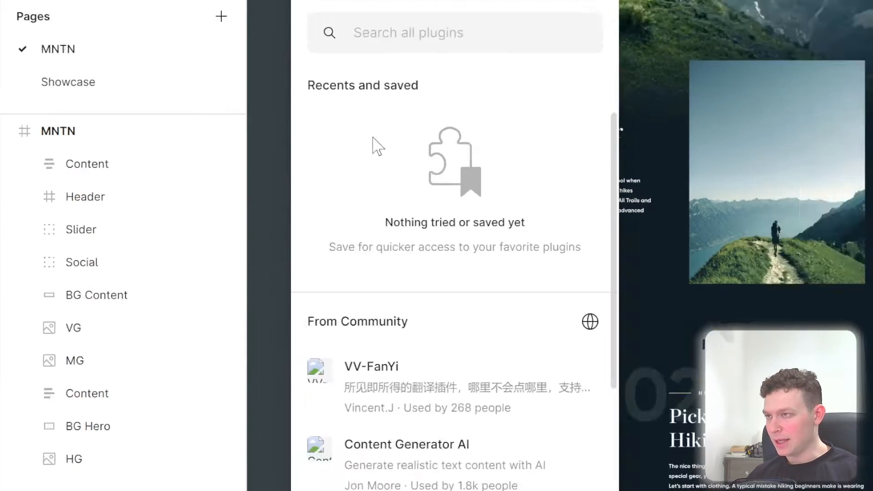
text(wix)
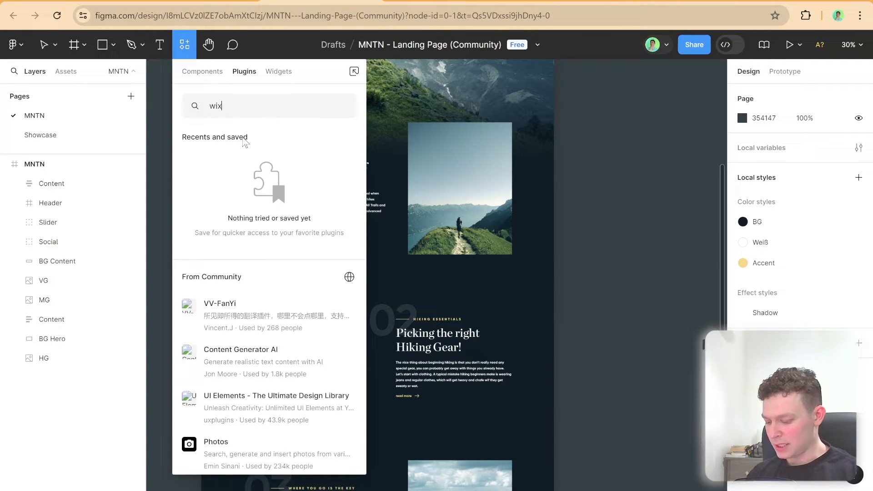
text( studio)
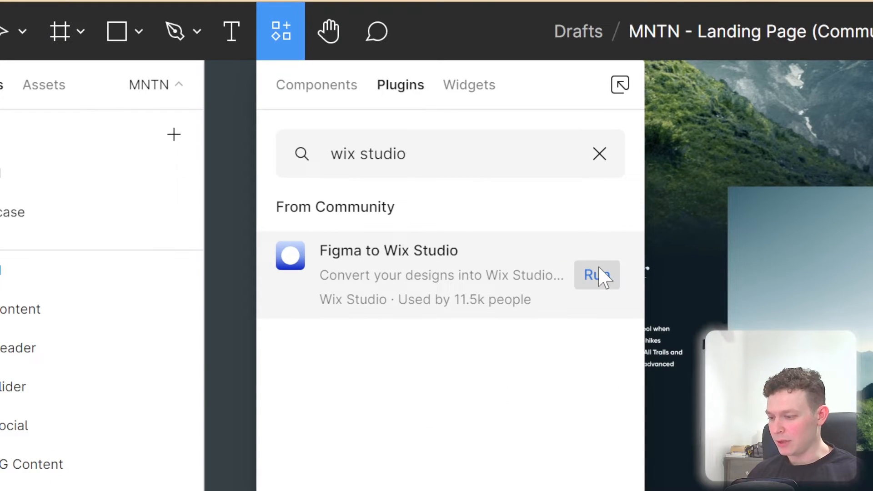
click(599, 276)
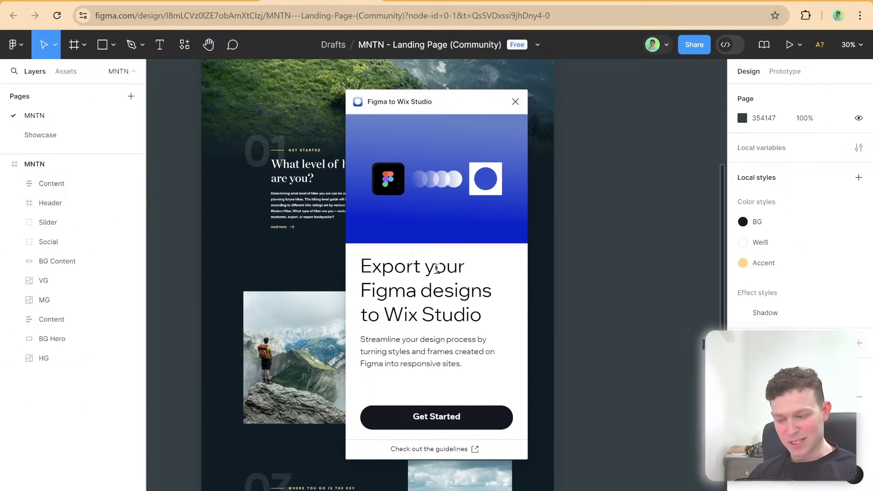
click(435, 414)
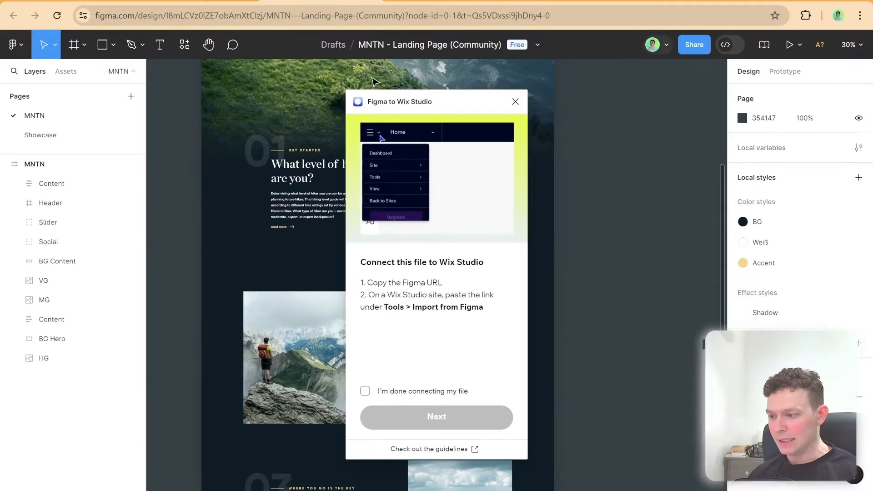
Copy the MNTN landing page file's URL and paste it as the Figma file for Import from Figma in the Wix Studio editor
click(374, 16)
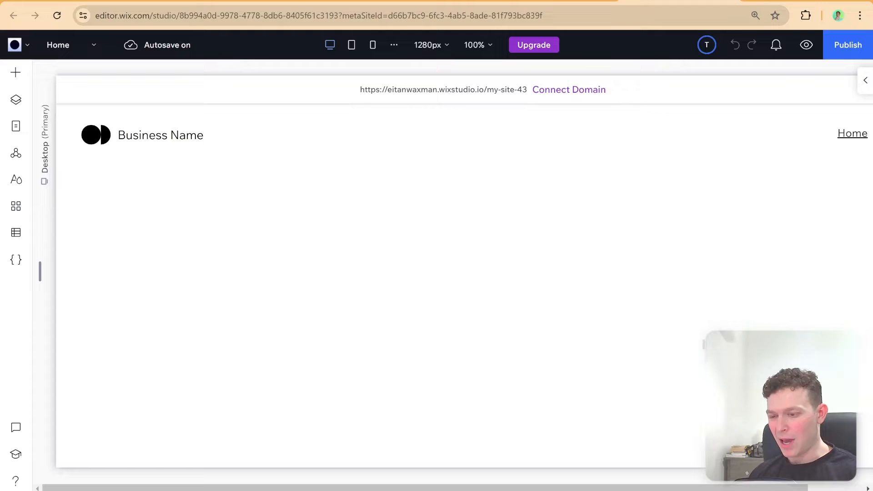
mouse_move(535, 64)
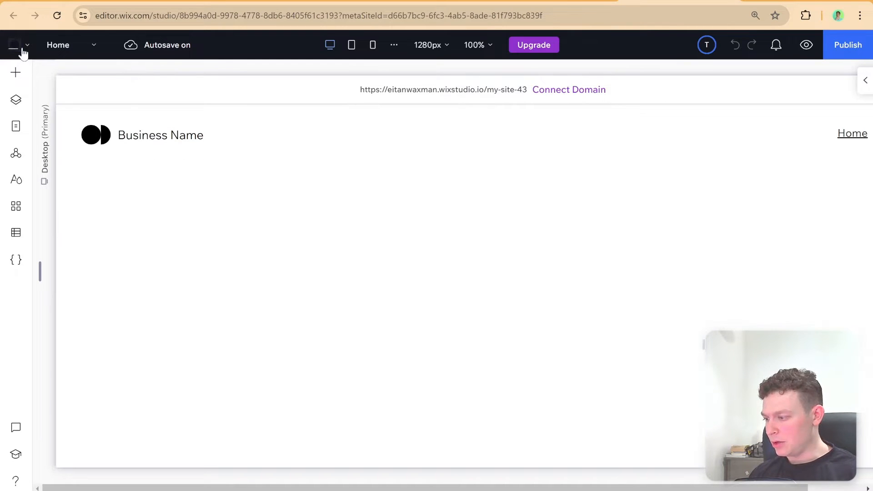
click(22, 47)
mouse_move(55, 128)
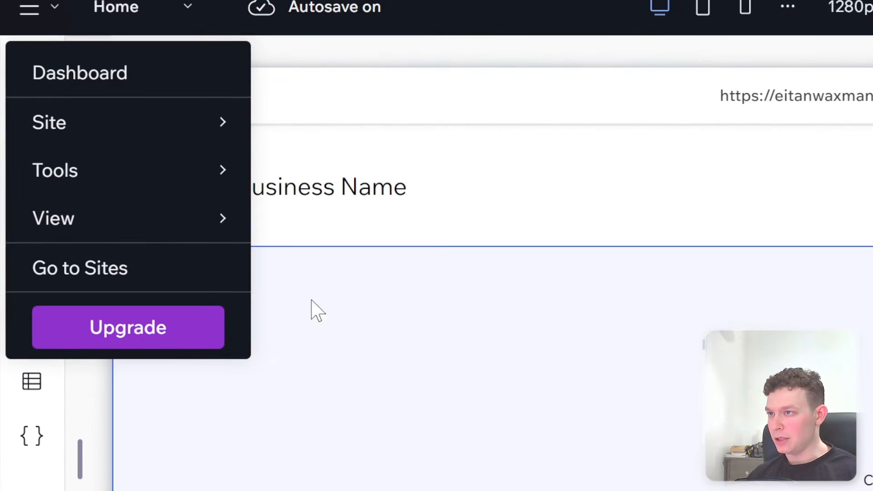
mouse_move(113, 142)
mouse_move(223, 175)
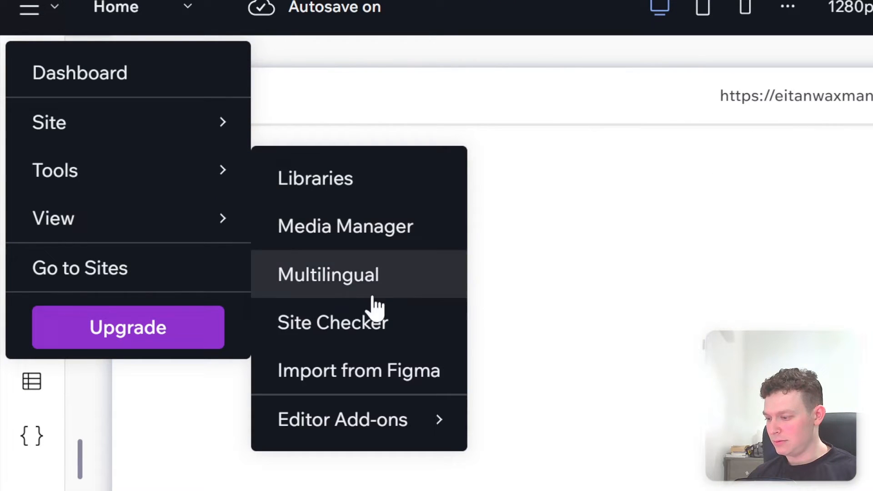
click(362, 368)
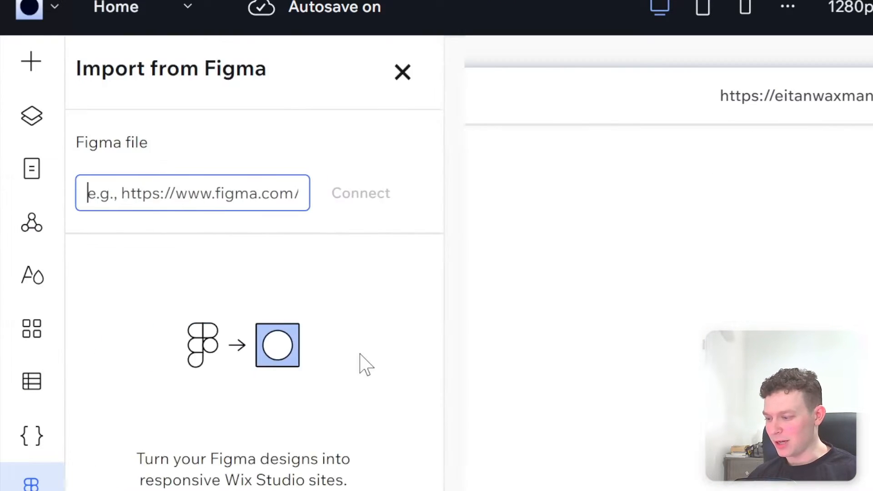
key(ctrl+v)
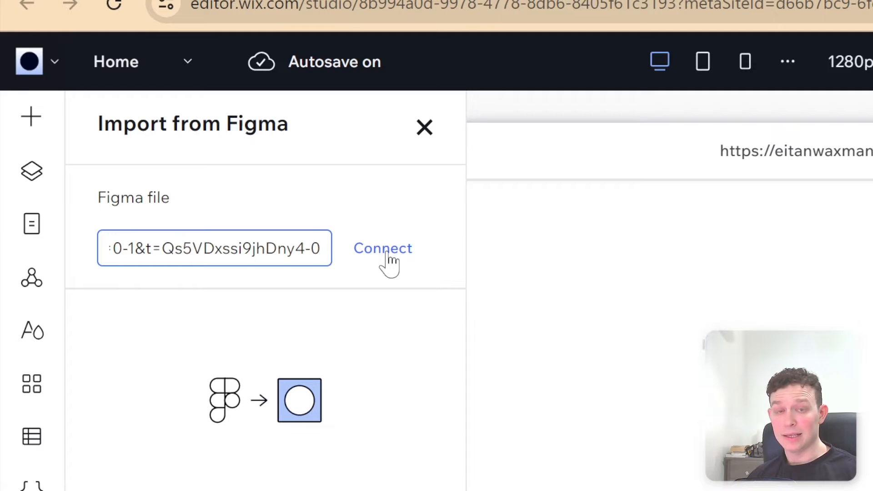
Connect the Figma file to the Wix Studio site and allow Wix Studio to access the Figma account
click(388, 255)
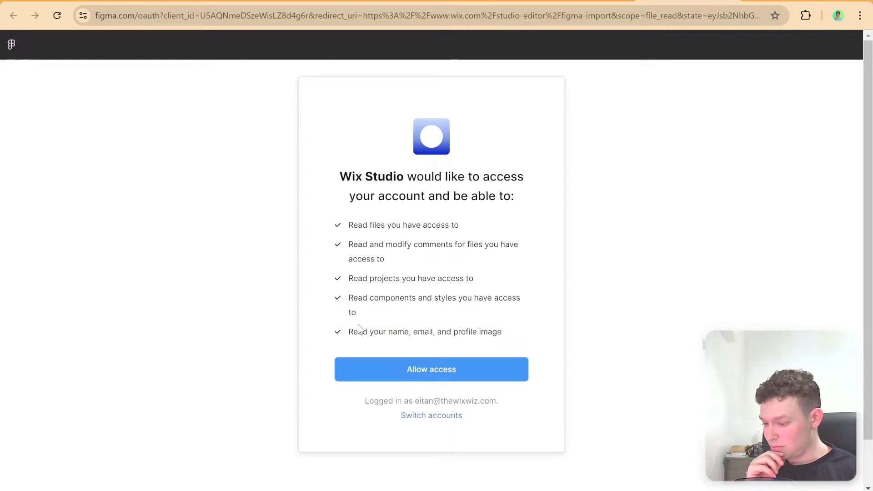
click(439, 369)
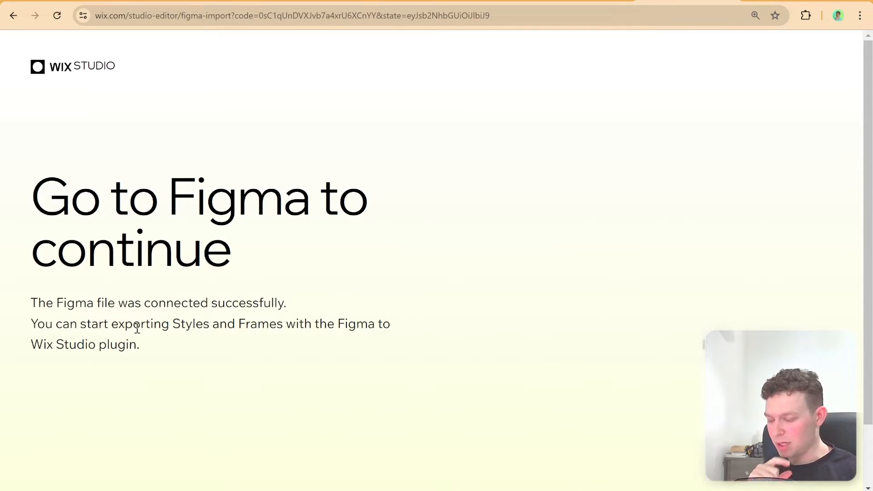
scroll(219, 308, down, 2)
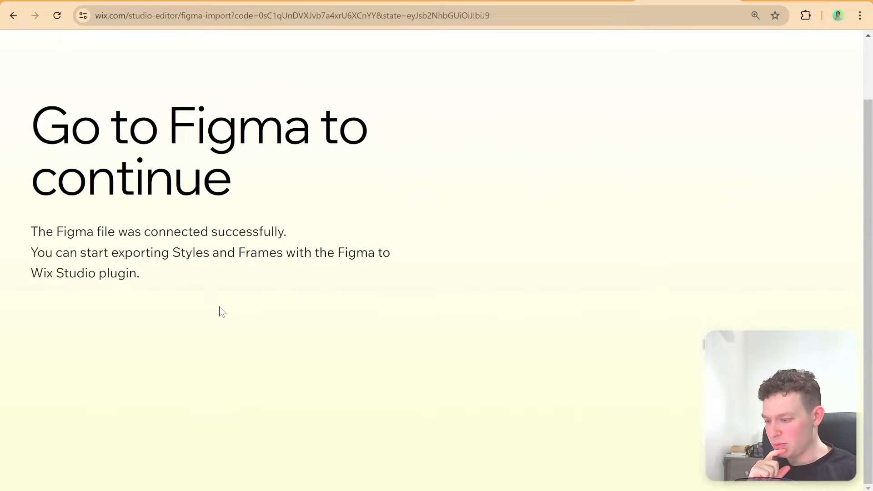
scroll(221, 306, up, 1)
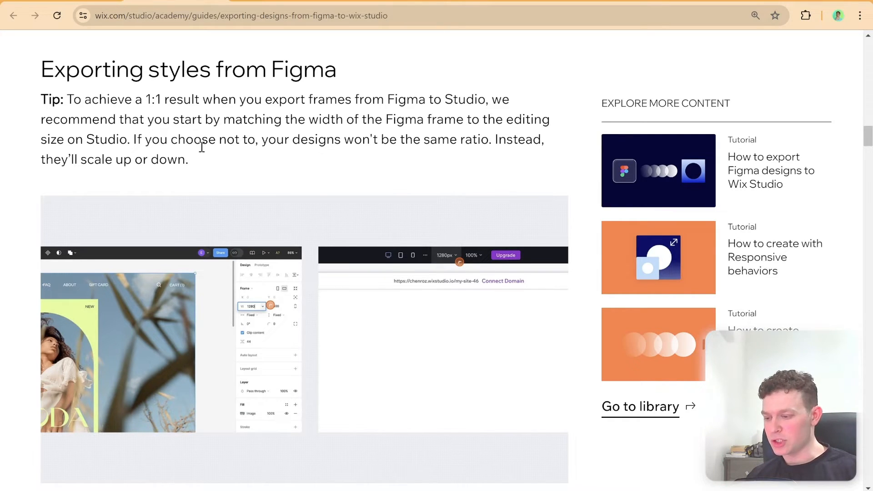
Read the guide's section on exporting styles from Figma, covering the Export Styles, Export Frame and Get Wireframes options
scroll(201, 146, down, 8)
scroll(201, 147, down, 1)
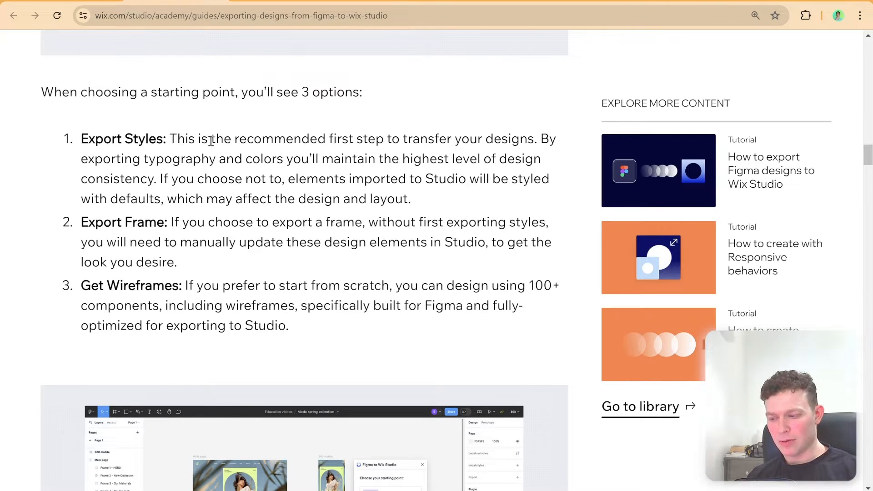
drag(348, 141, 530, 141)
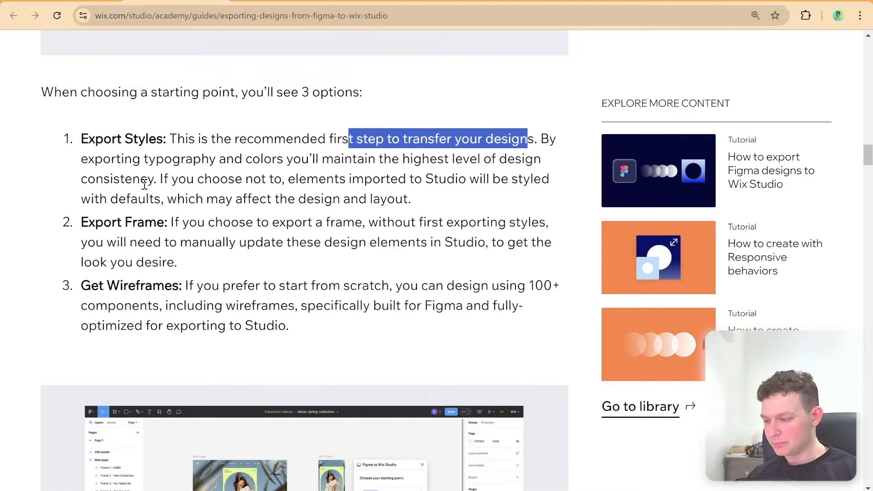
drag(295, 179, 541, 179)
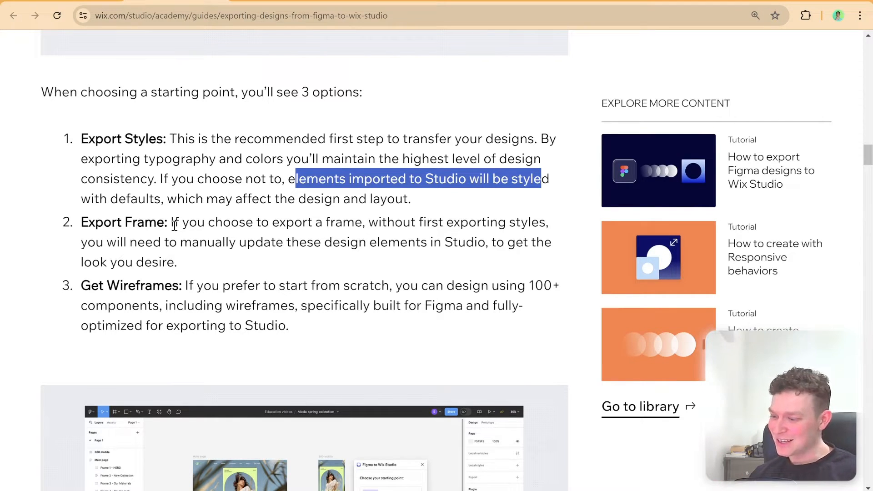
drag(174, 230, 559, 233)
scroll(370, 243, up, 3)
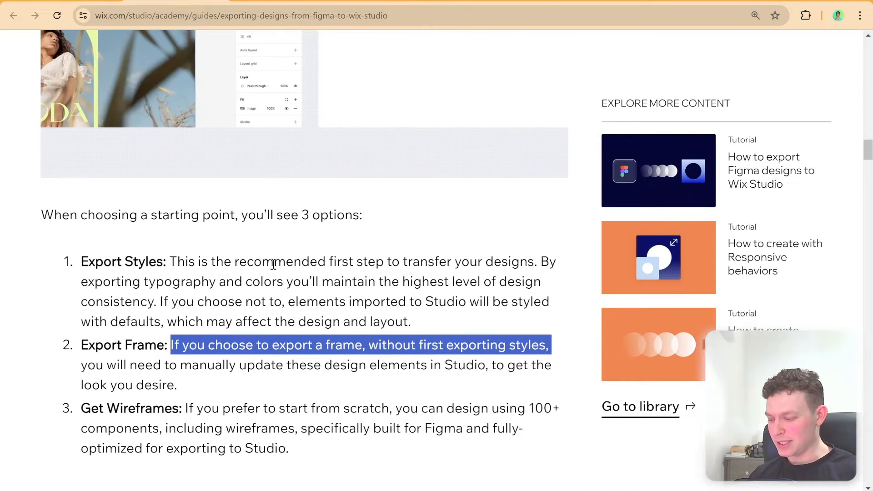
scroll(273, 263, down, 3)
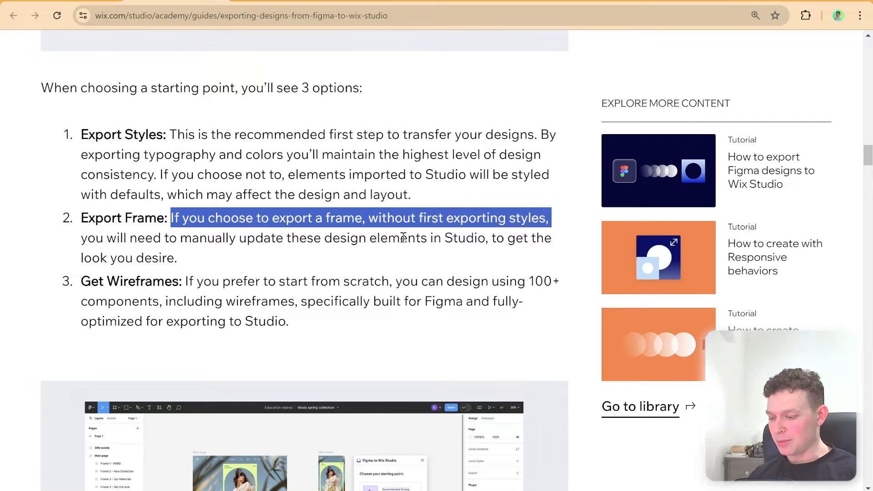
scroll(282, 251, down, 1)
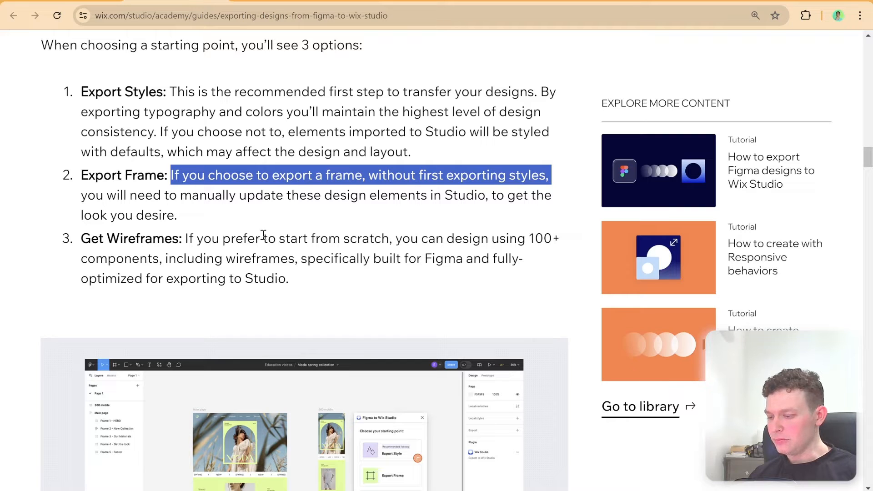
drag(81, 238, 310, 285)
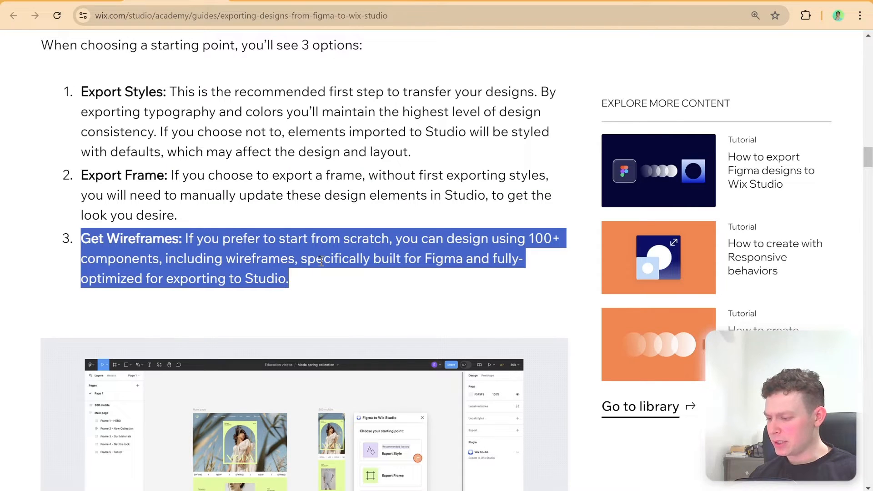
scroll(323, 262, up, 1)
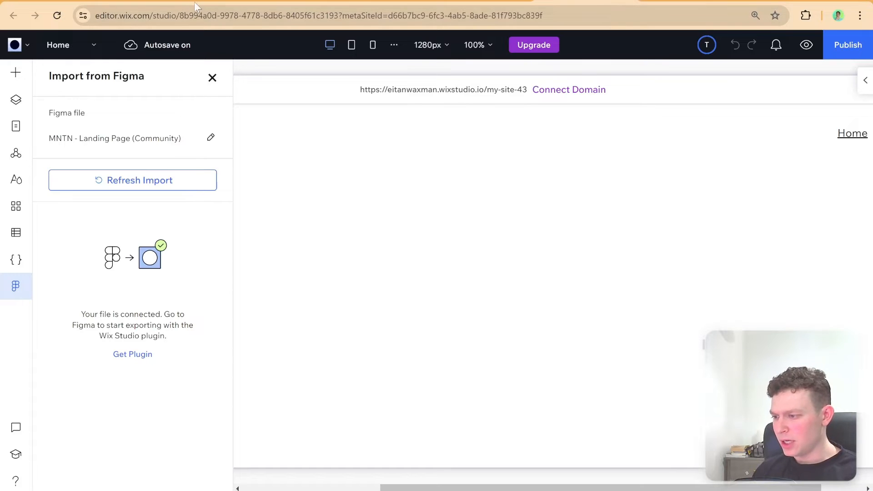
Switch to Figma and confirm in the Figma to Wix Studio plugin that the file is connected
click(278, 1)
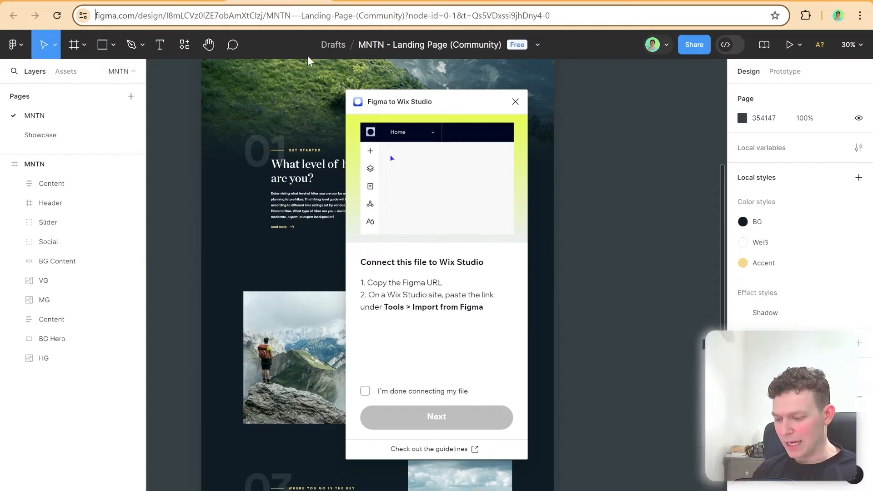
click(422, 393)
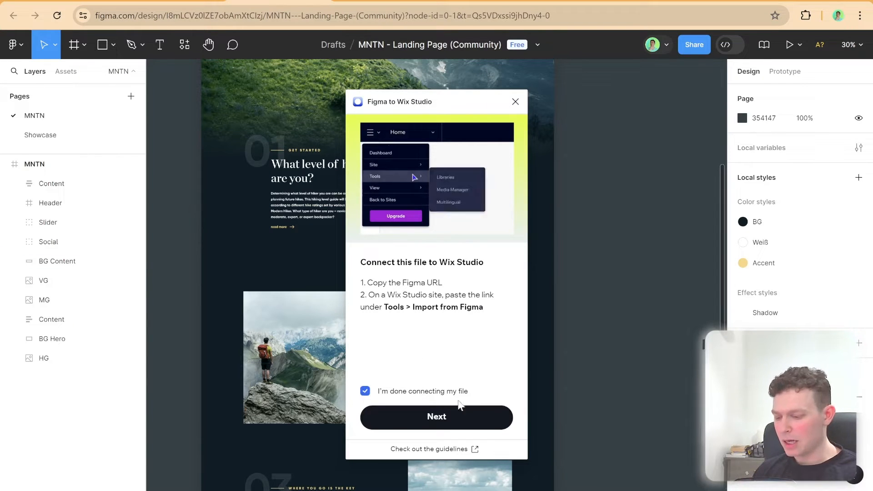
click(457, 416)
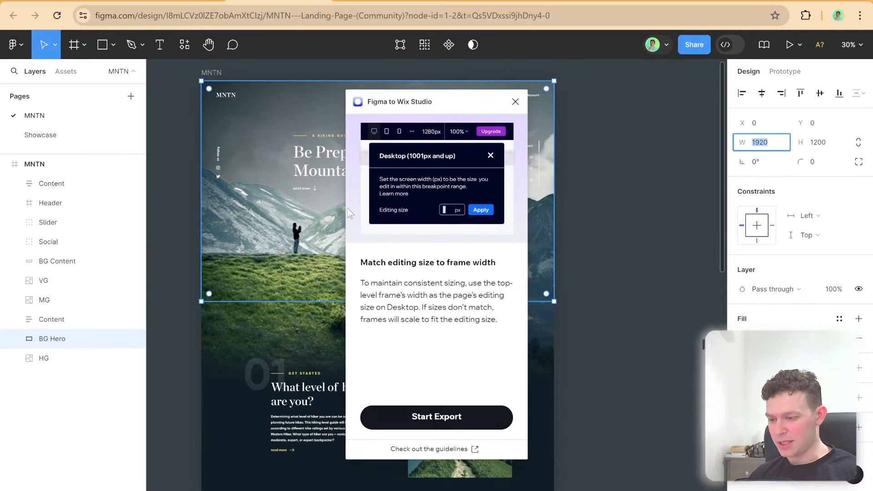
Check the width of the hero background in the MNTN landing page design
click(291, 208)
click(283, 137)
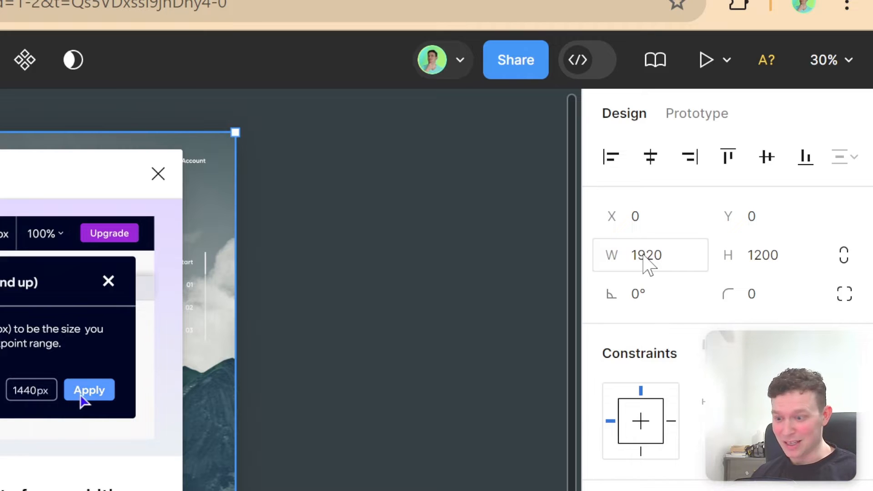
click(643, 255)
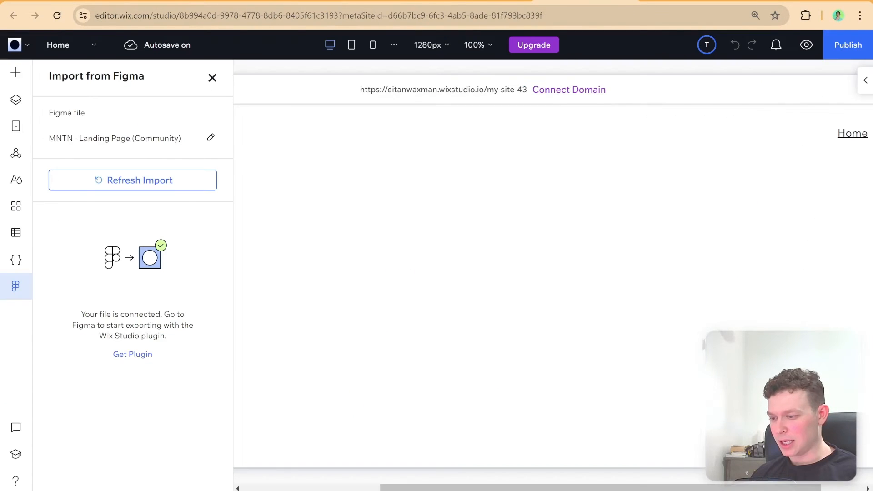
Switch to the Wix Studio editor and set the desktop editing size to 1920 px
click(429, 44)
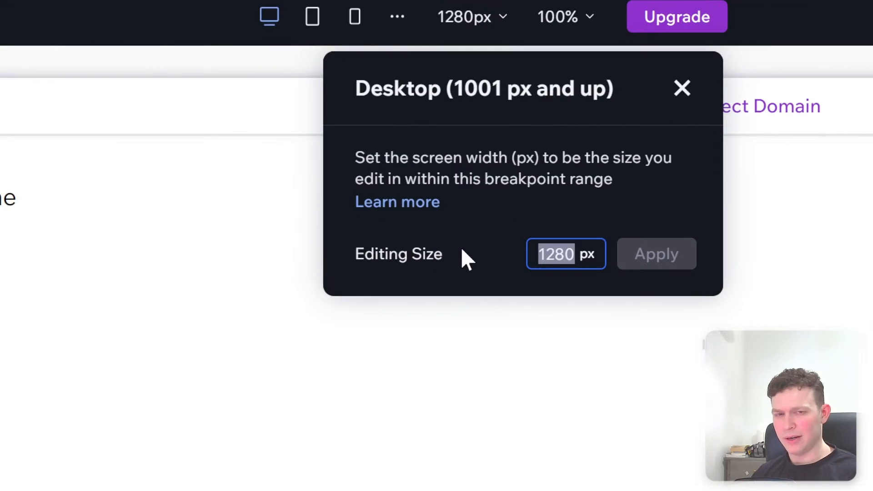
text(1920)
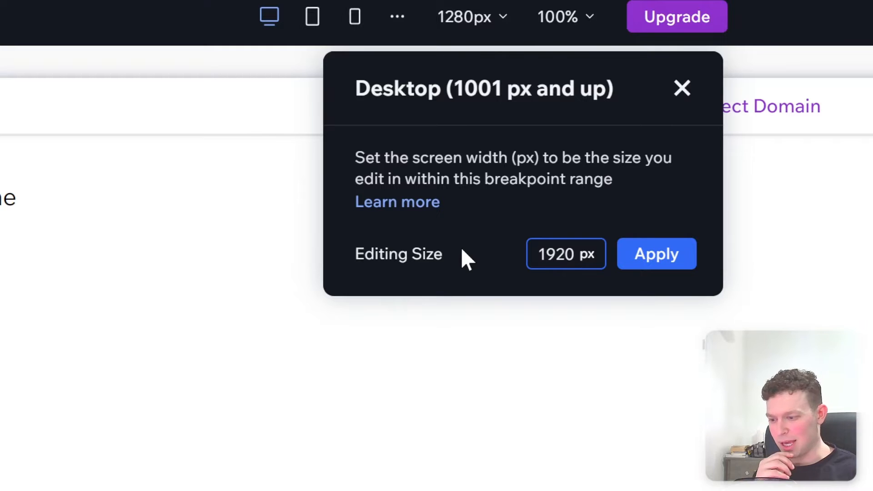
click(642, 258)
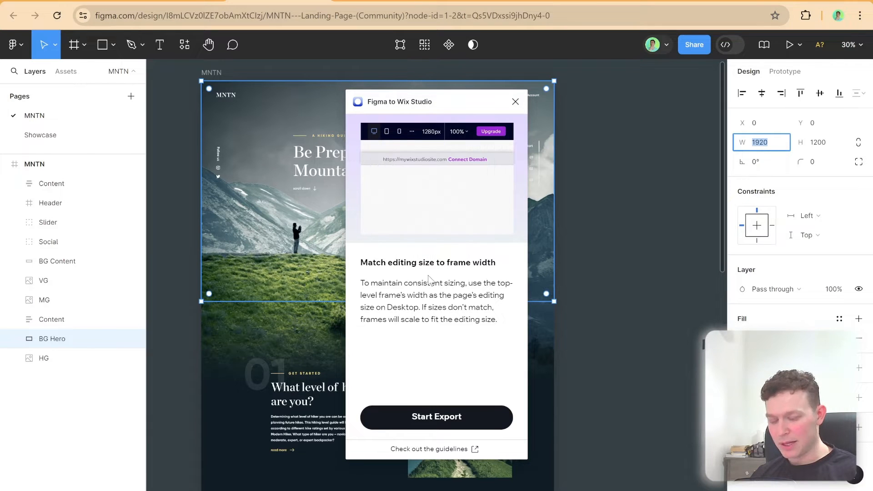
Switch to Figma, start the export in the Figma to Wix Studio plugin, and export the styles with the Header frame selected
click(437, 417)
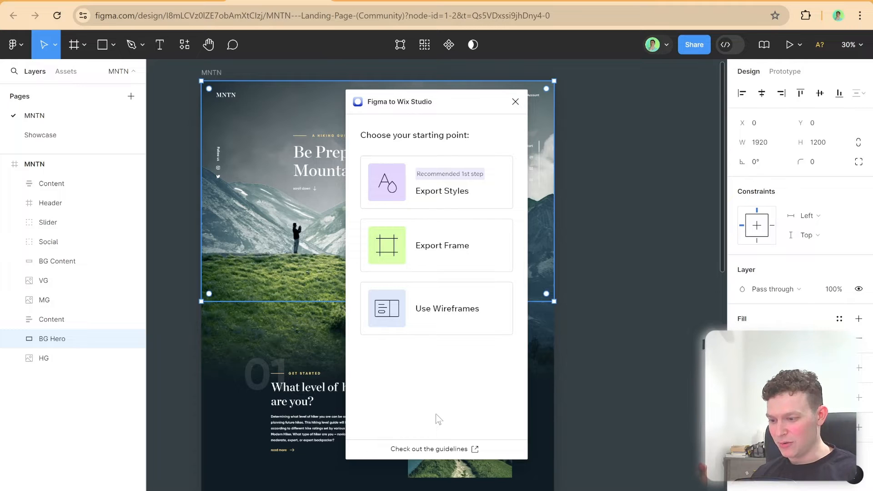
click(455, 195)
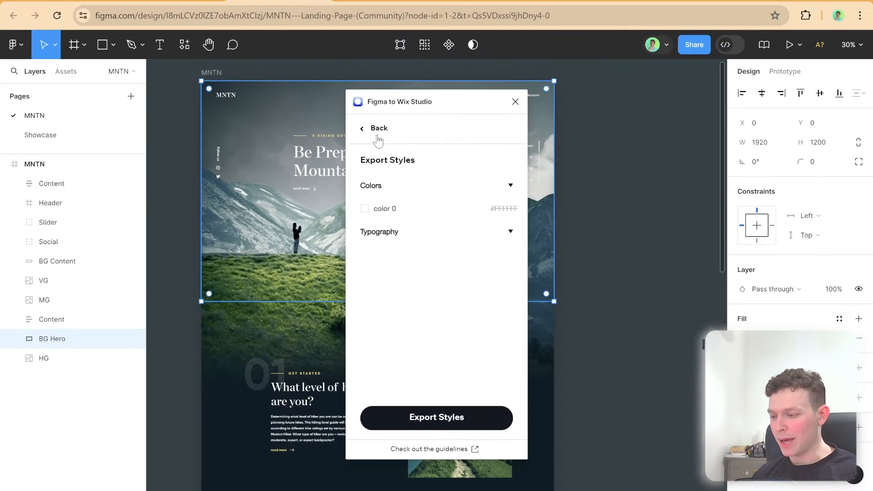
click(437, 222)
click(74, 167)
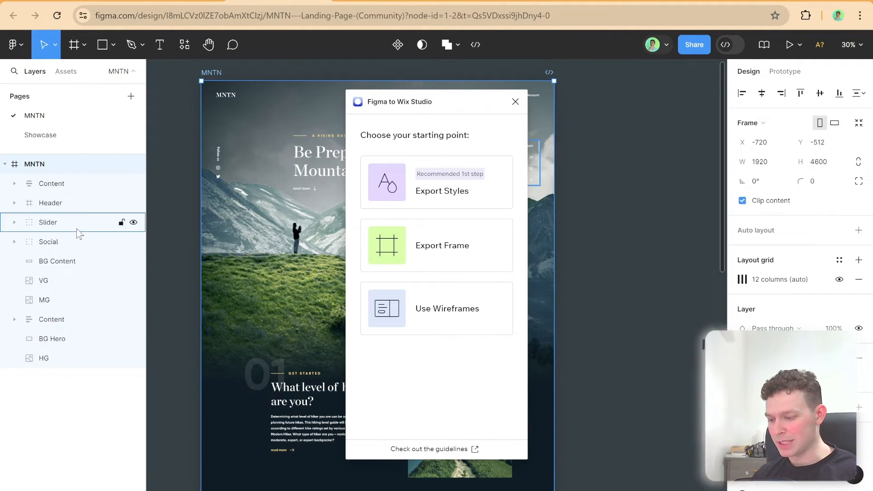
click(419, 176)
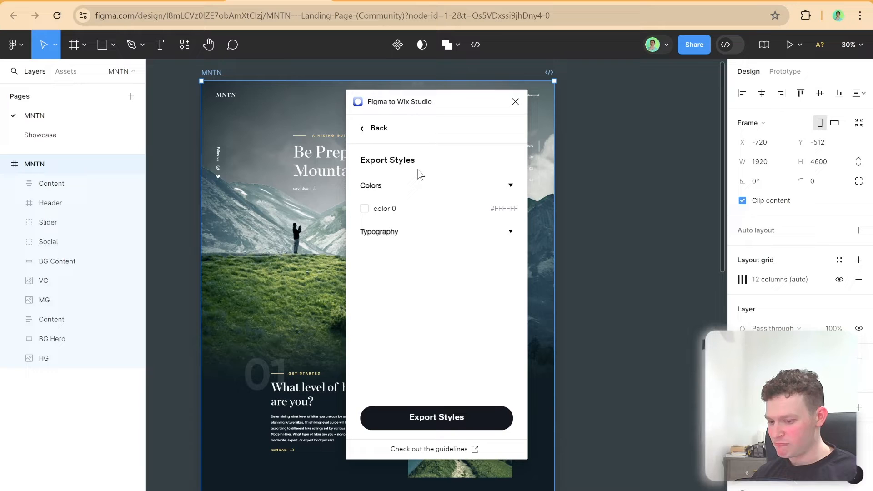
click(368, 128)
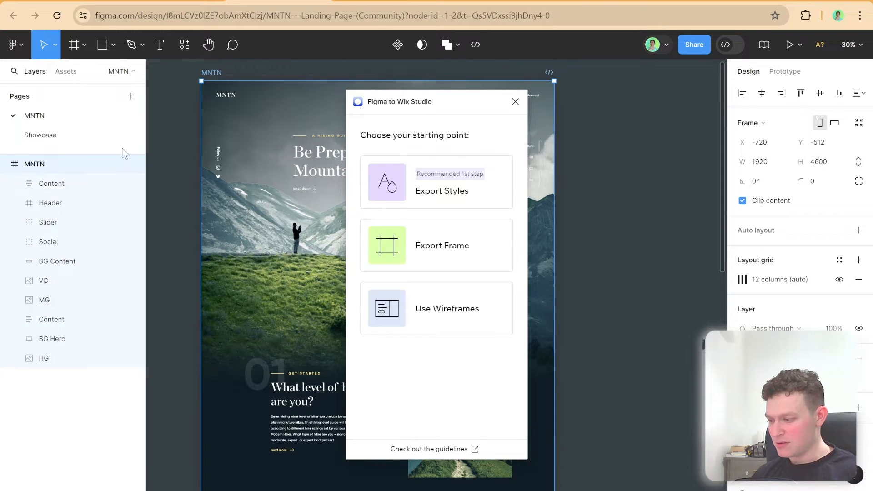
click(78, 203)
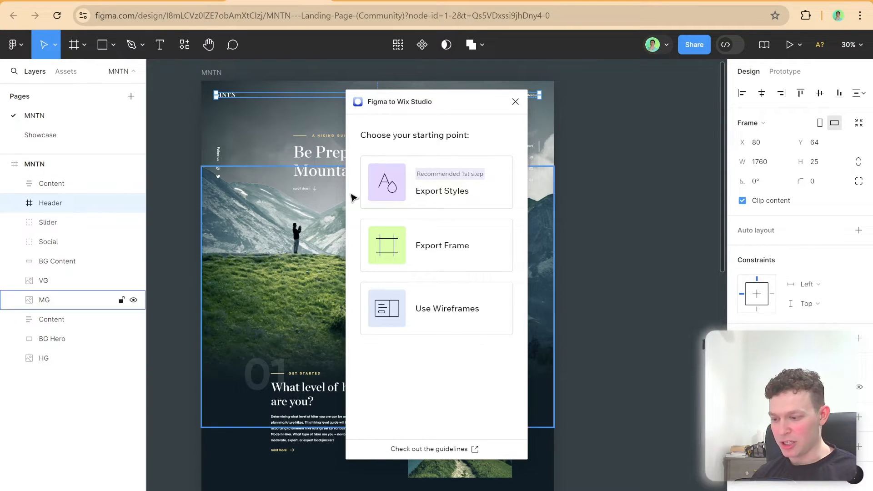
click(417, 187)
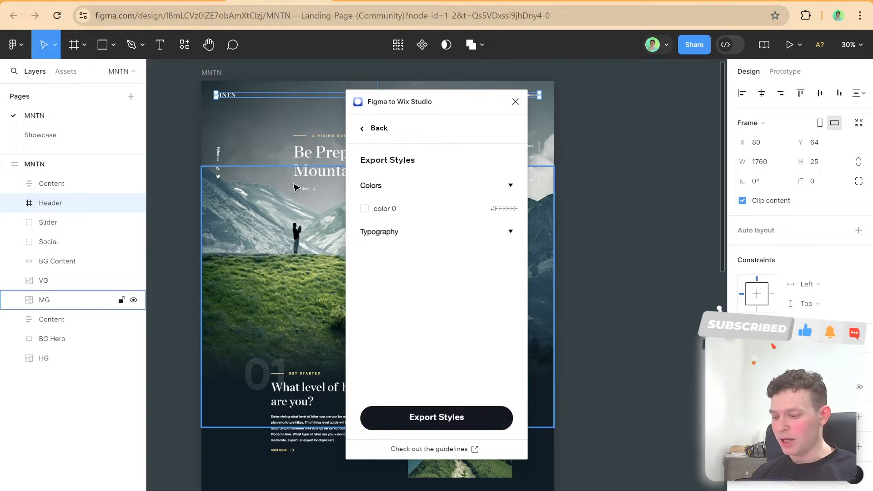
click(456, 417)
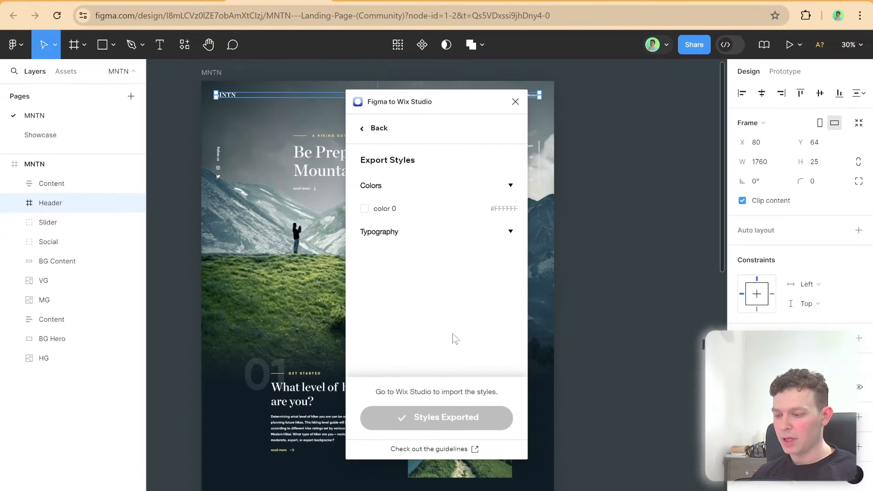
Use the plugin's Export Frame option to check the frame width and export the previewed frame to Wix Studio
click(371, 128)
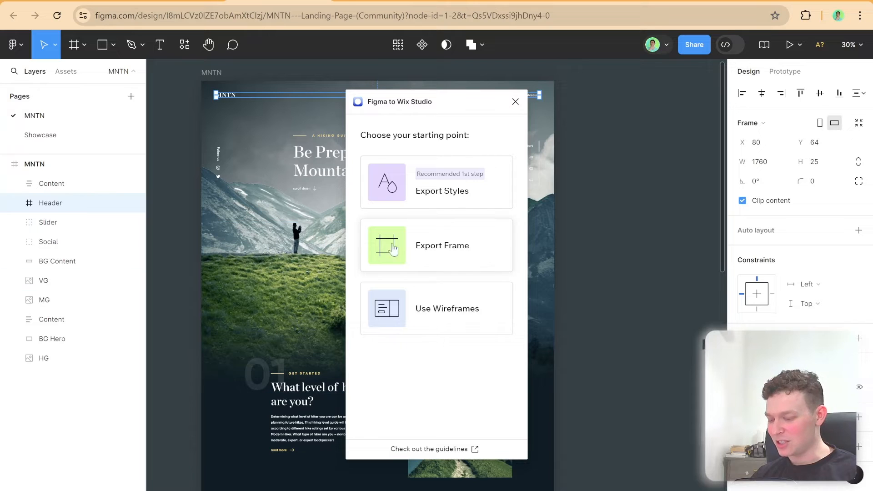
click(445, 249)
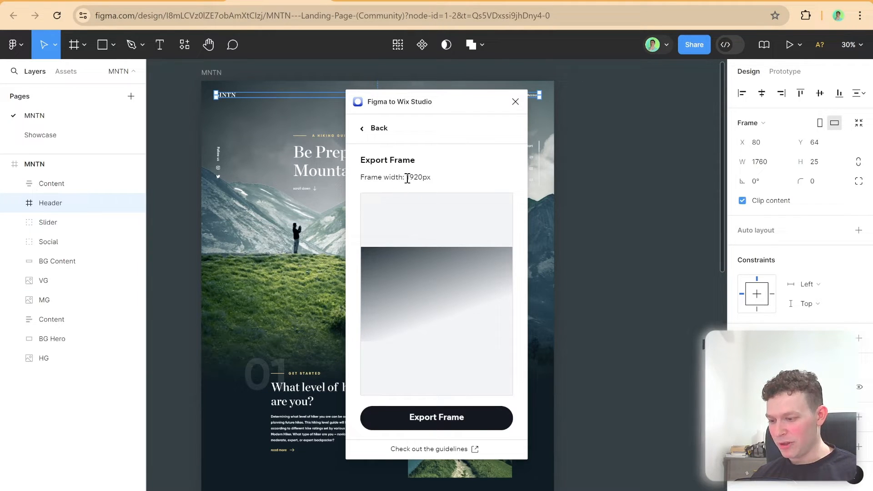
drag(405, 177, 445, 182)
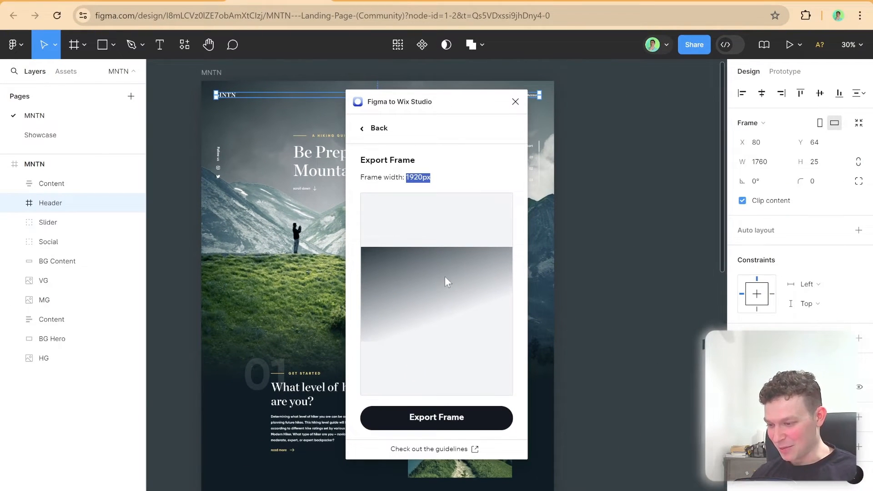
click(471, 421)
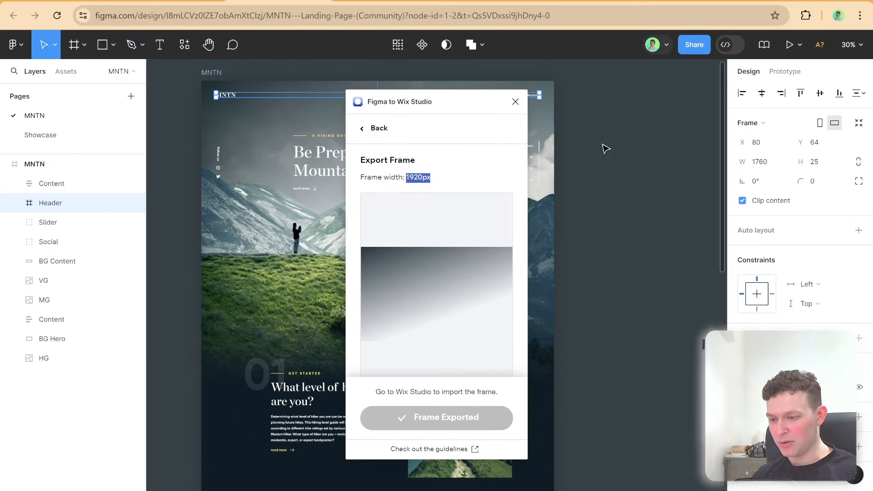
Switch to the Wix Studio editor, reconnect the Figma file, and examine the exported frame's preview in Import from Figma
click(573, 4)
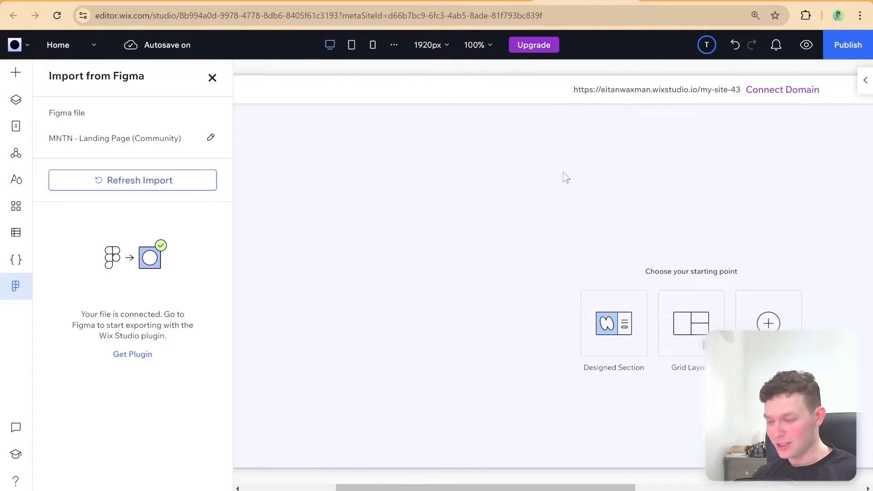
click(210, 138)
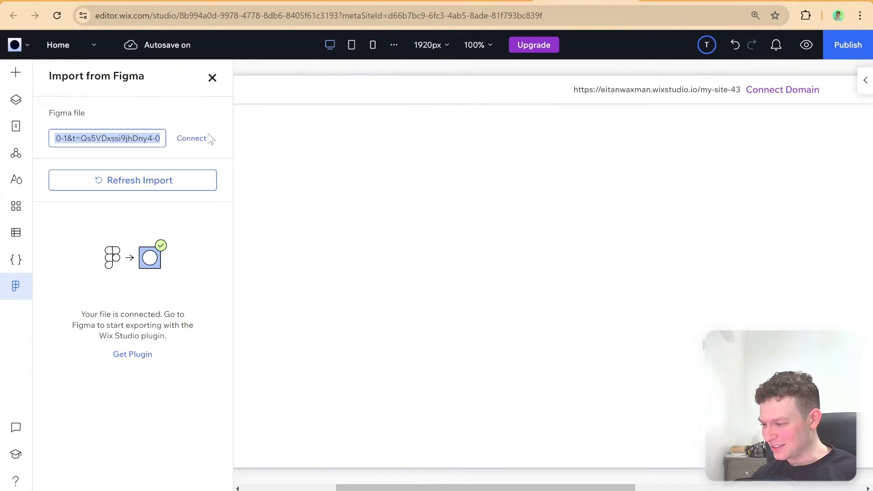
click(193, 137)
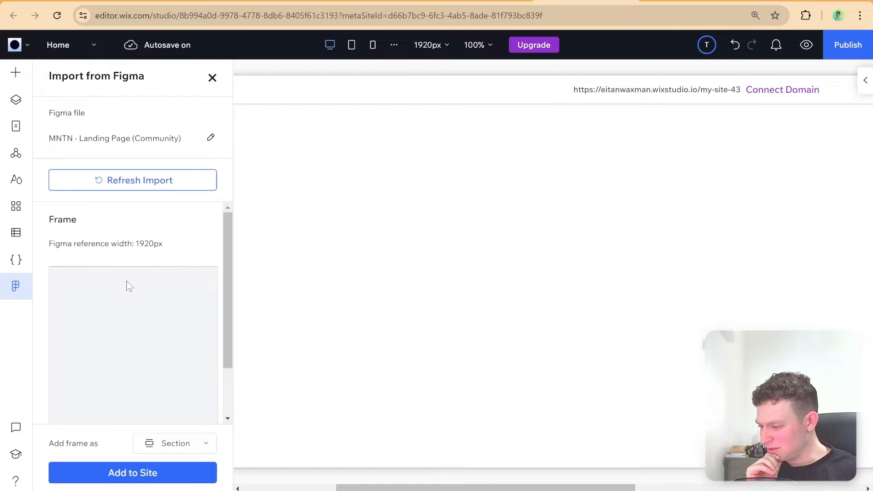
scroll(155, 296, down, 2)
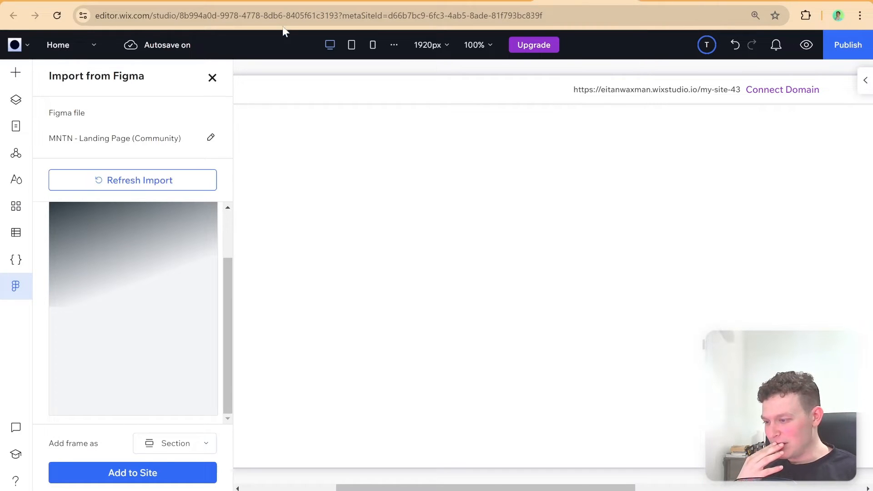
Switch to Figma and reopen the plugin's Export Frame option with the top-level MNTN frame selected
click(286, 3)
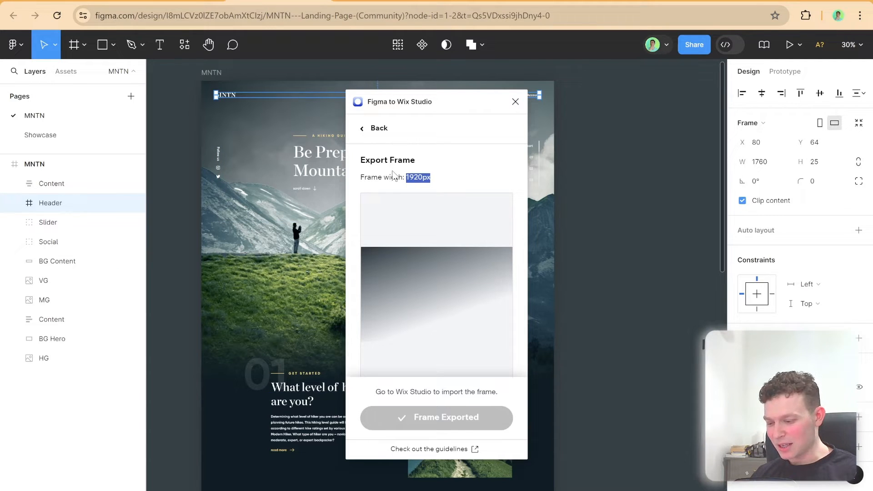
click(376, 129)
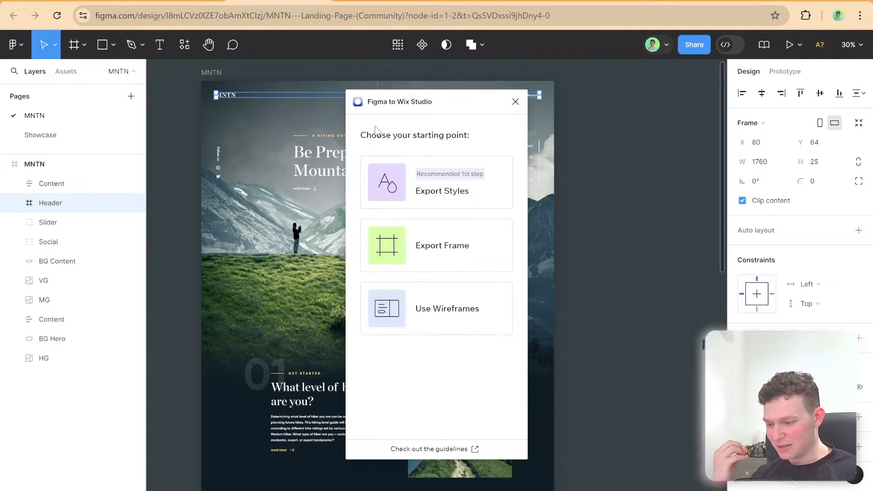
click(80, 186)
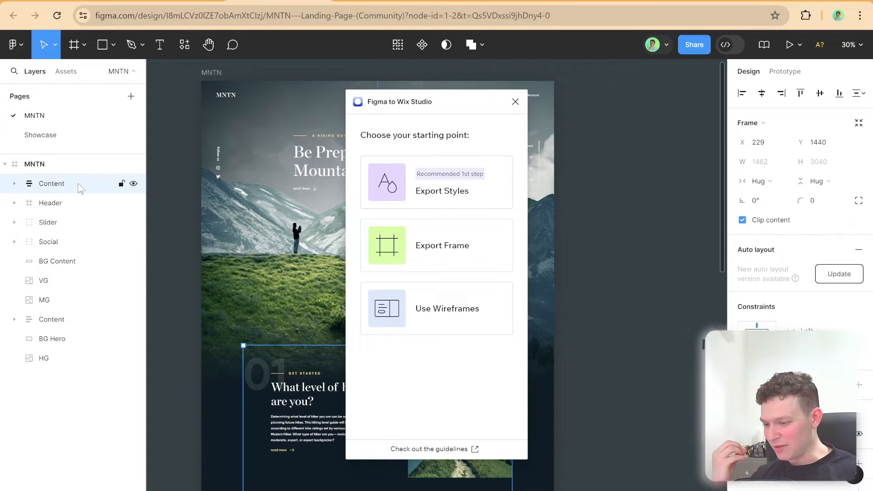
click(72, 166)
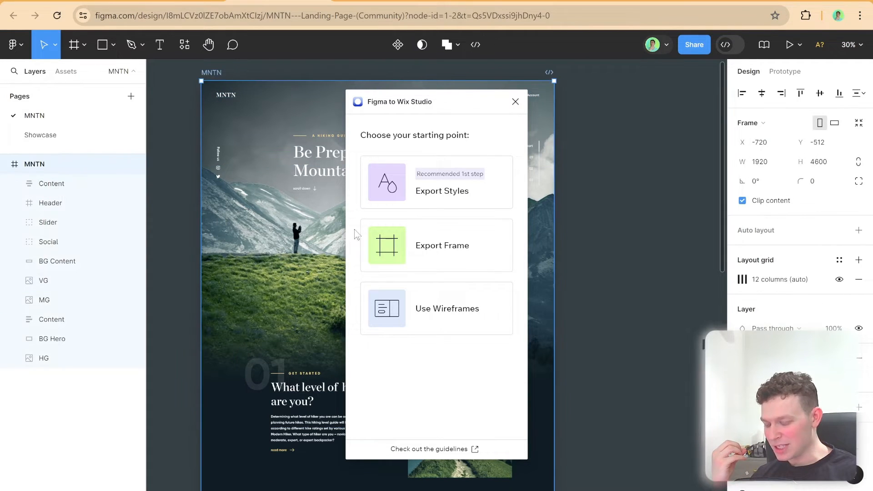
click(436, 262)
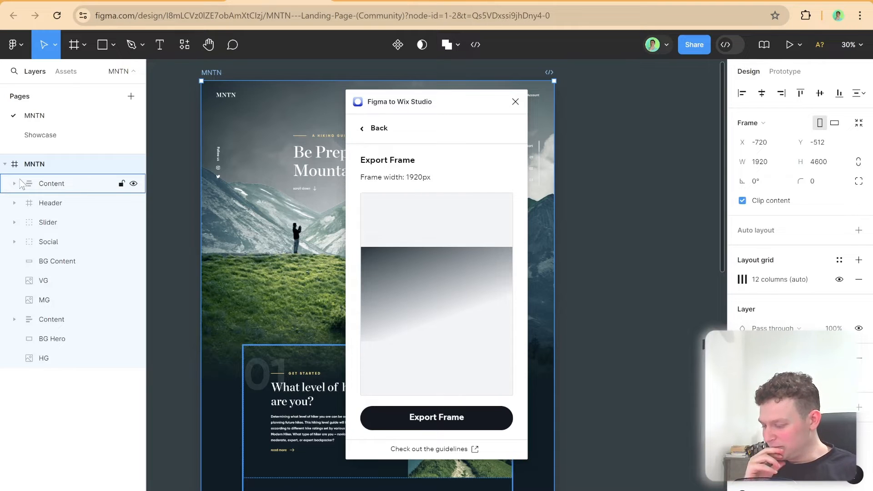
Preview the MG, BG Hero, VG and Content layers in Export Frame, and select the whole MNTN frame for export
click(229, 237)
click(236, 185)
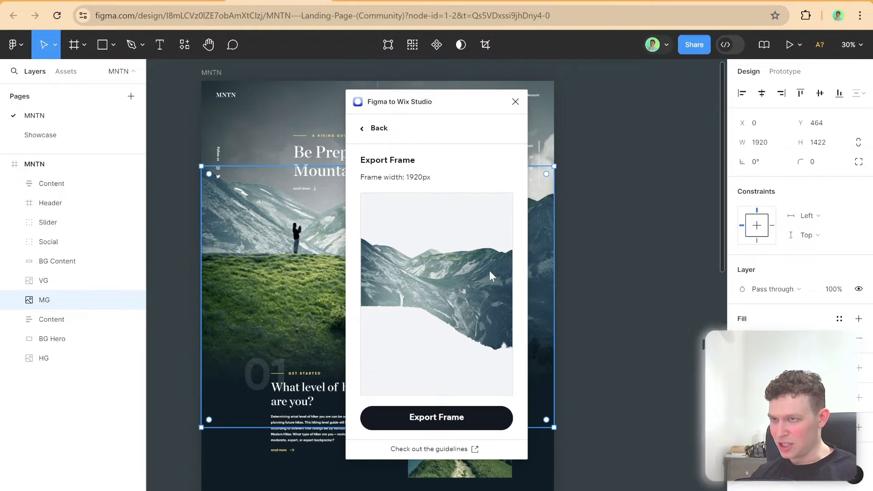
click(231, 121)
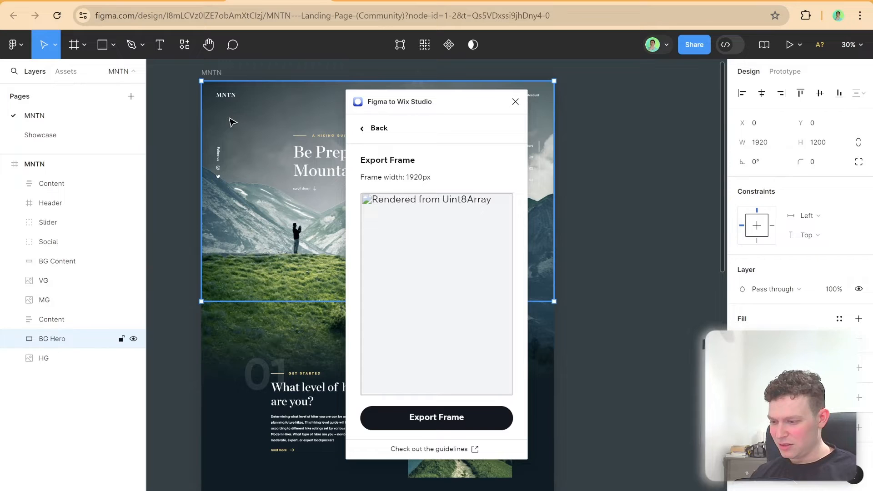
click(246, 350)
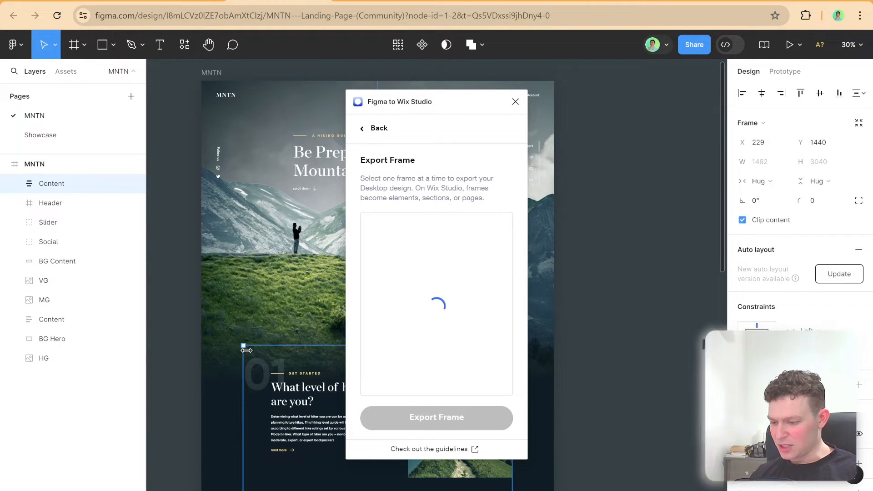
click(276, 302)
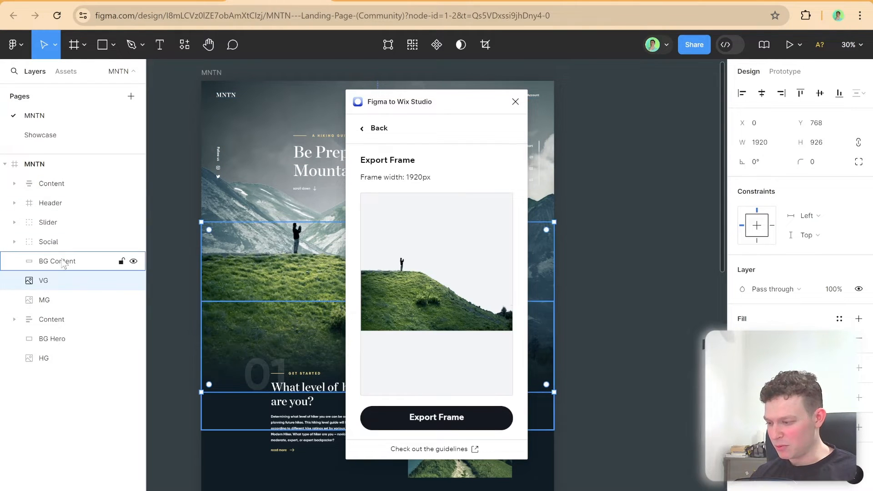
click(54, 184)
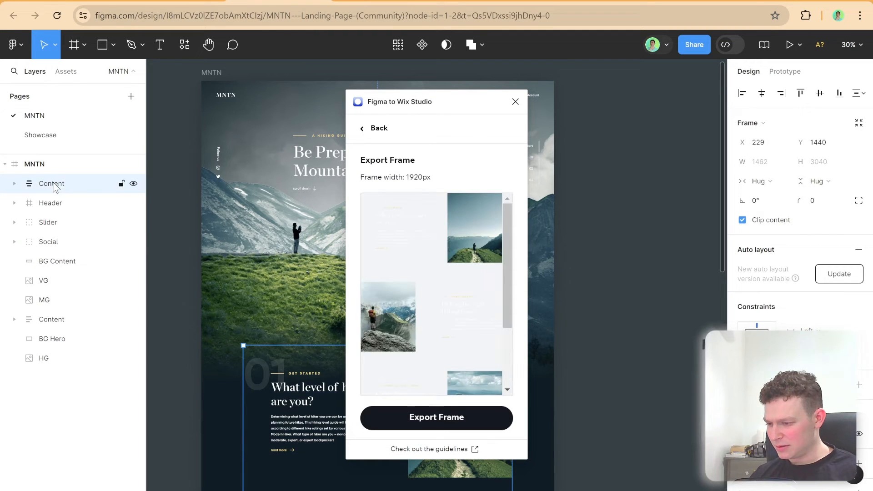
click(57, 167)
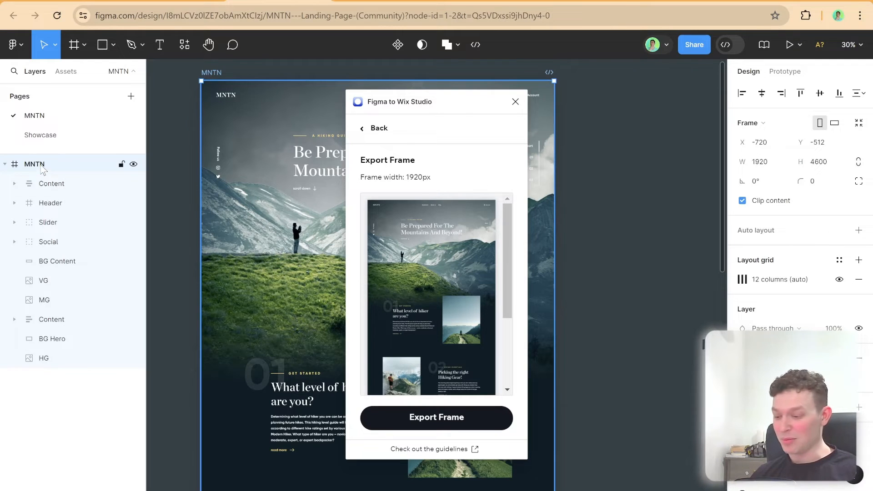
Go back from Export Frame to Export Styles and export the design's colors and typography to Wix Studio
scroll(461, 302, down, 3)
scroll(462, 302, up, 3)
scroll(227, 227, up, 1)
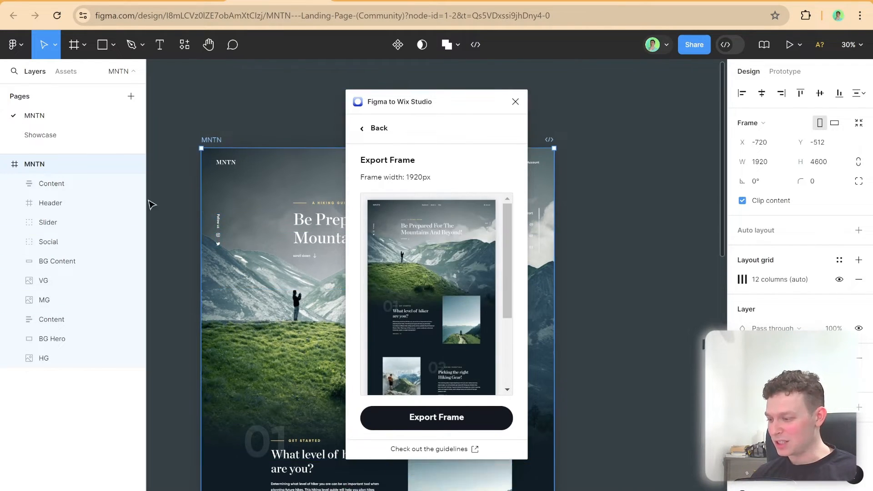
scroll(152, 205, up, 1)
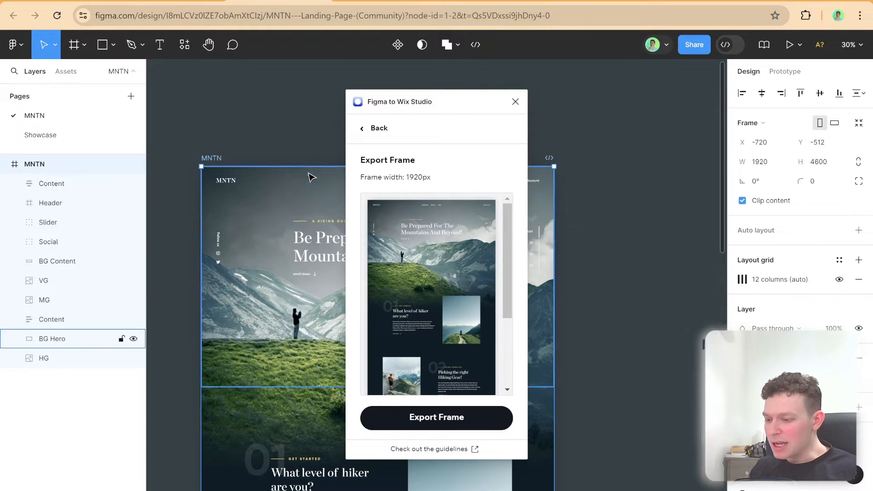
click(379, 129)
click(432, 189)
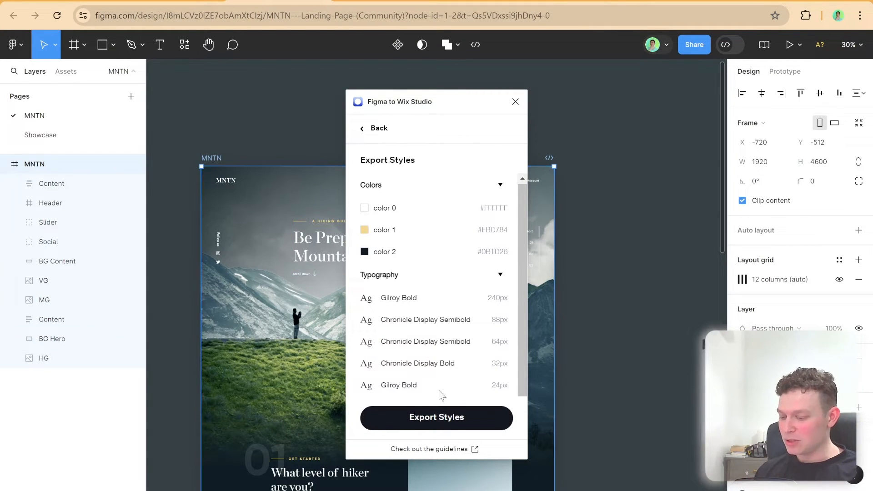
click(460, 427)
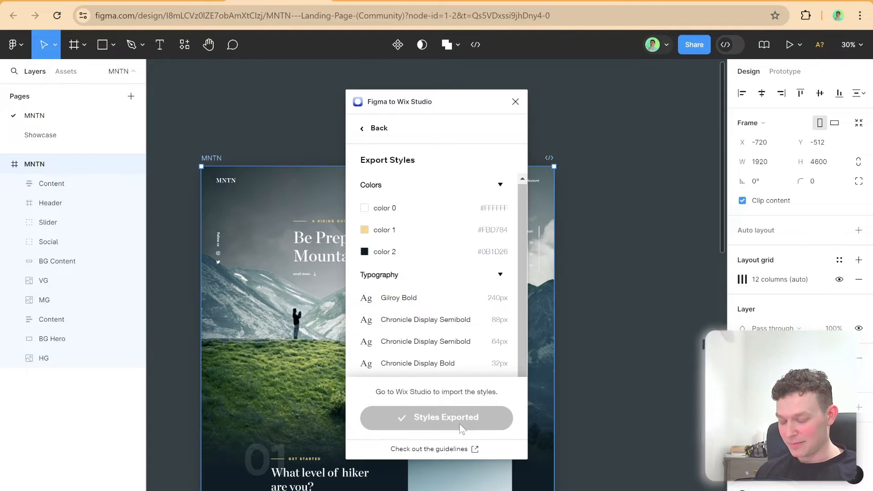
Open Export Frame, check the preview of the full 1920 px MNTN frame, and export it to Wix Studio
click(384, 129)
click(446, 241)
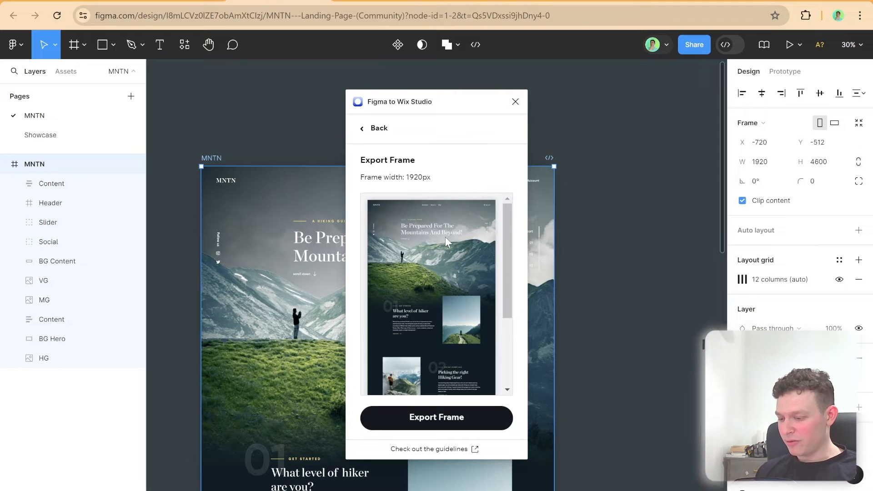
scroll(447, 230, down, 3)
scroll(445, 228, up, 3)
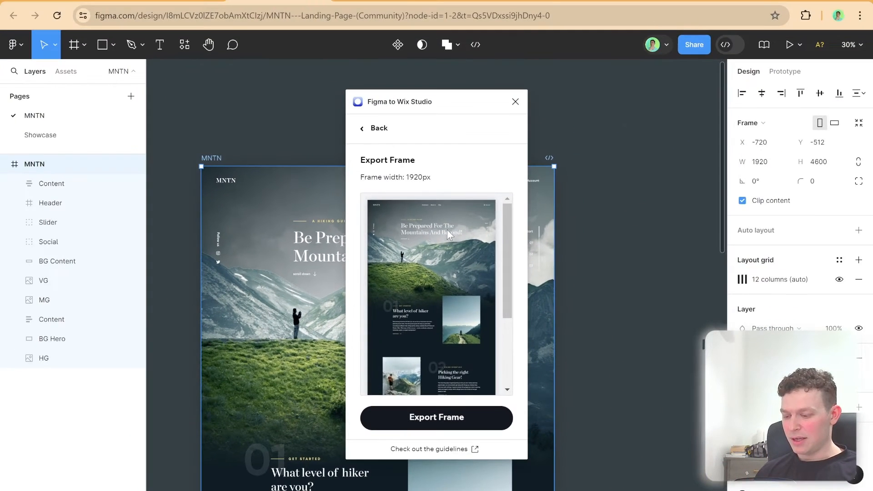
scroll(446, 230, down, 3)
click(473, 422)
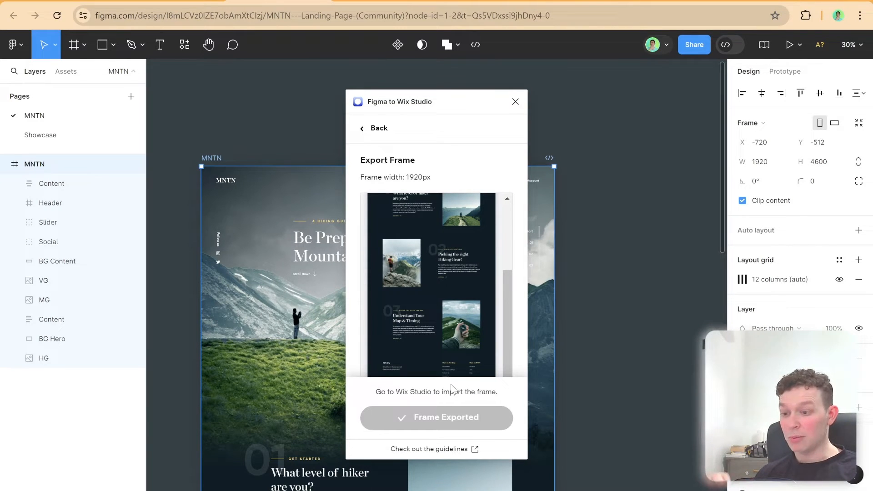
Switch to the Wix Studio editor, refresh the Figma import, and review the list of missing fonts
click(558, 2)
click(176, 184)
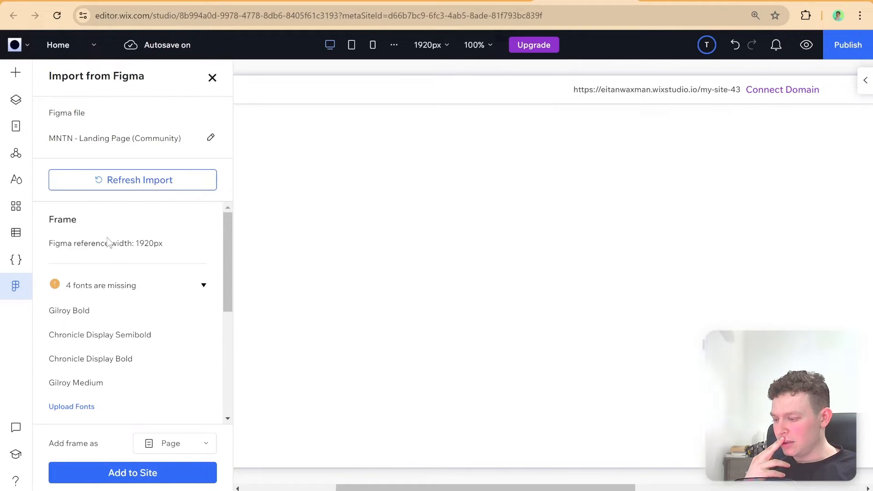
scroll(108, 241, down, 2)
click(191, 243)
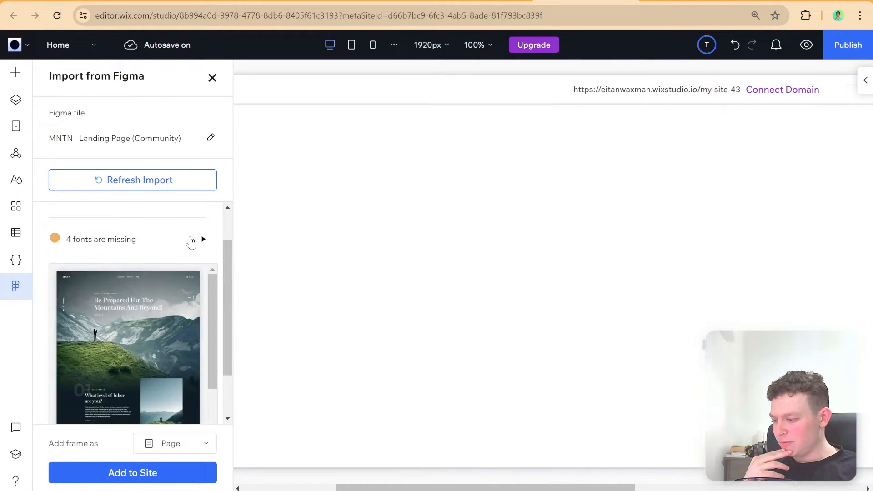
click(191, 241)
mouse_move(55, 239)
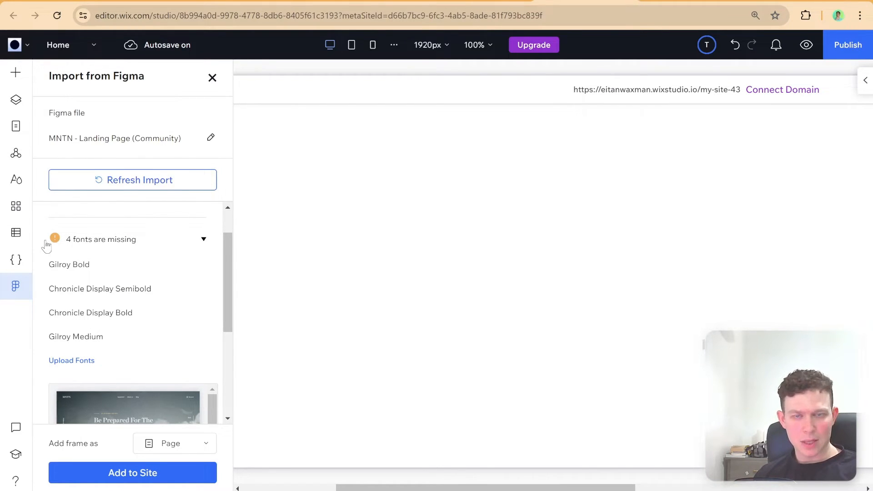
Check the imported frame's preview down to the footer and add the frame to the site as a Page
scroll(150, 244, down, 4)
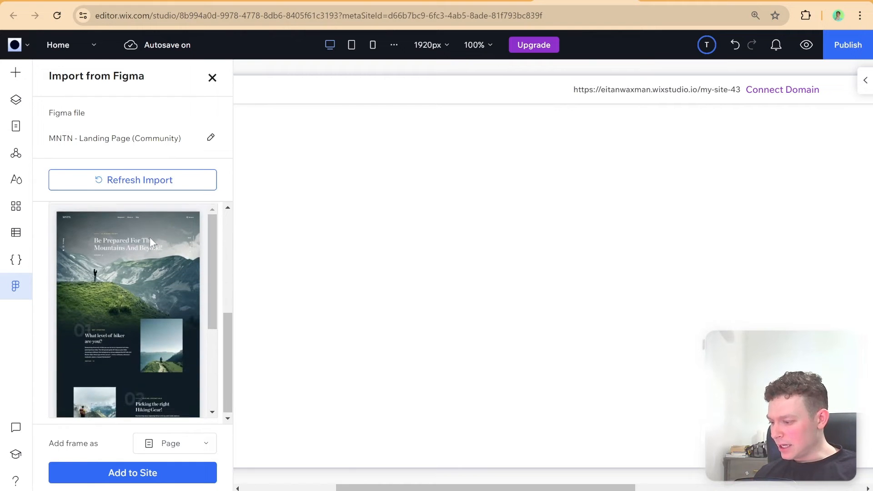
drag(212, 247, 211, 347)
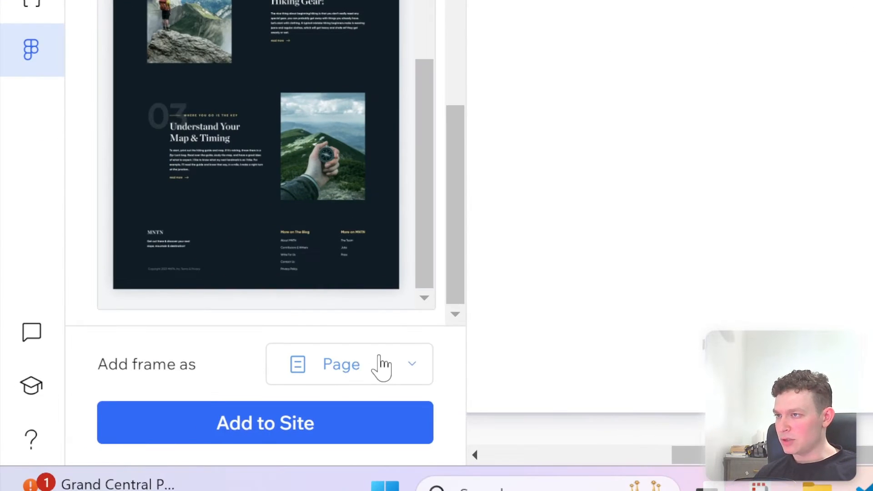
click(189, 441)
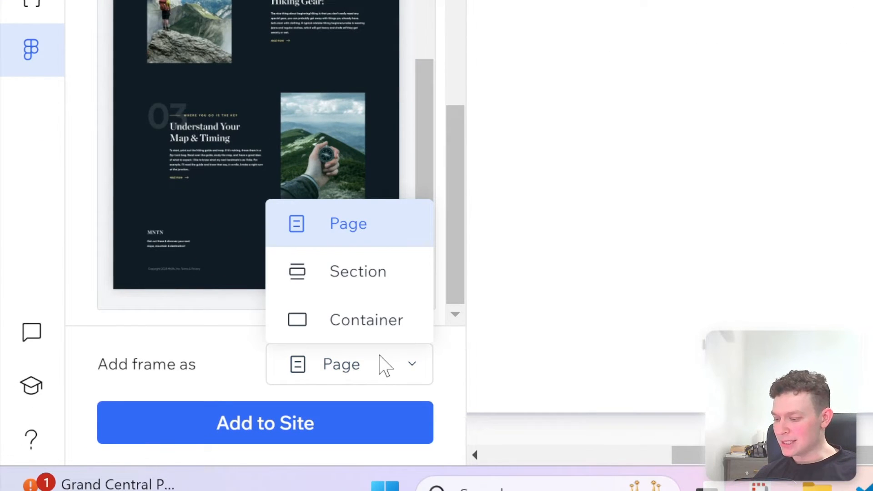
click(382, 366)
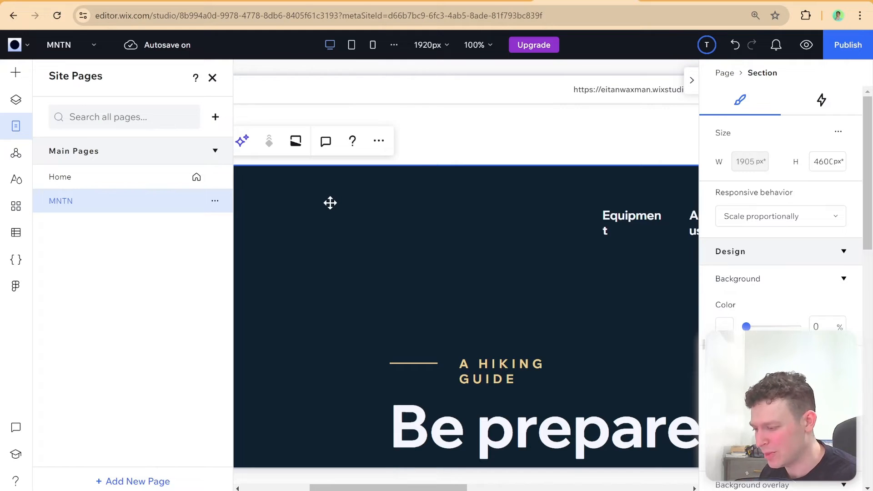
Close the Site Pages panel and collapse the inspector to view the imported MNTN page
click(212, 78)
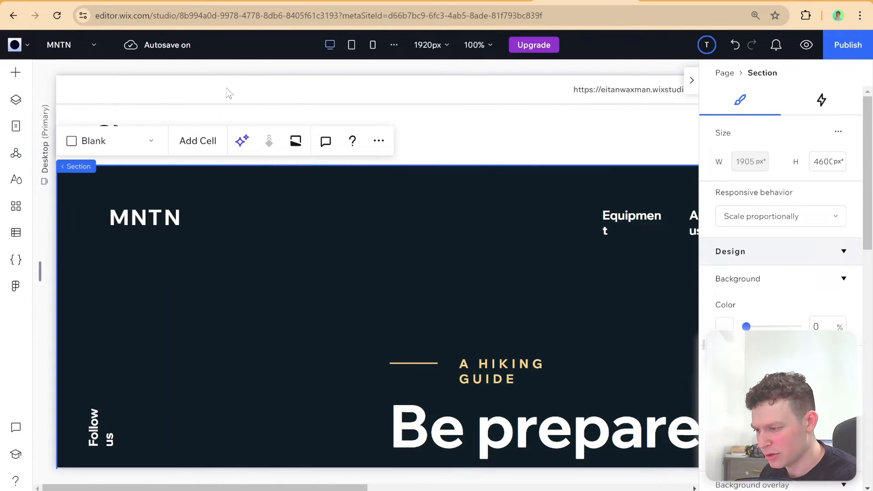
click(691, 83)
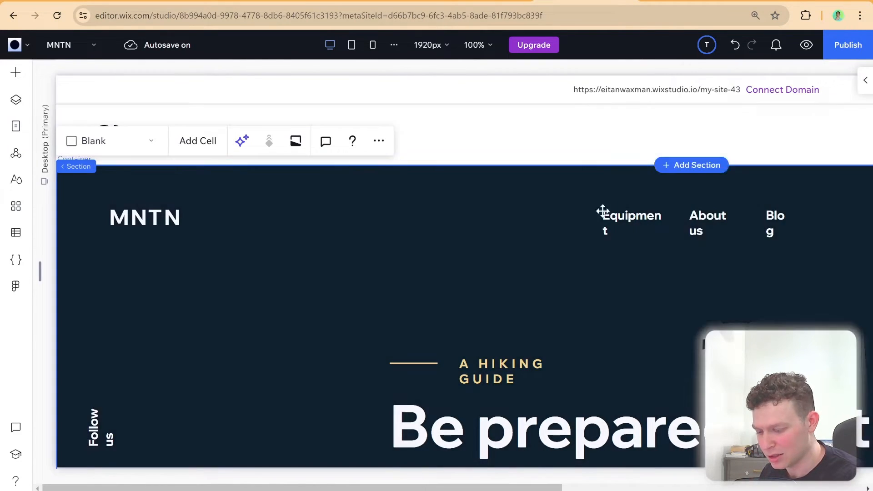
scroll(618, 274, down, 10)
scroll(617, 276, down, 15)
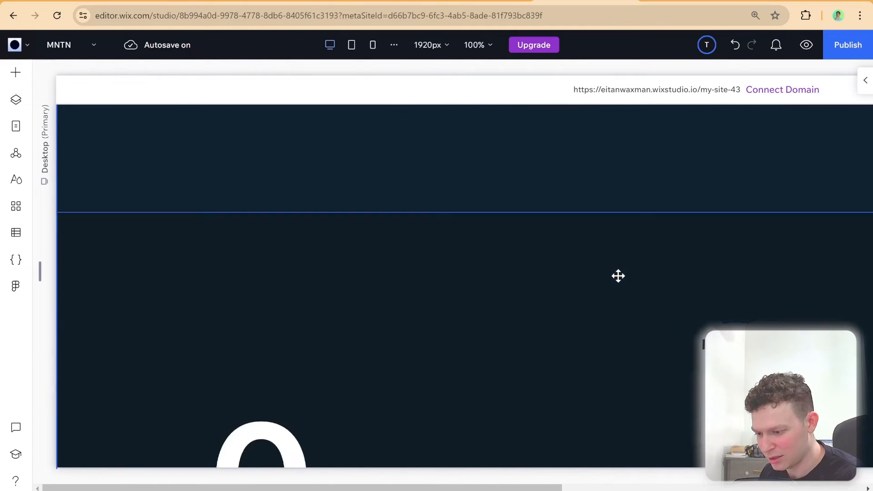
scroll(617, 275, up, 20)
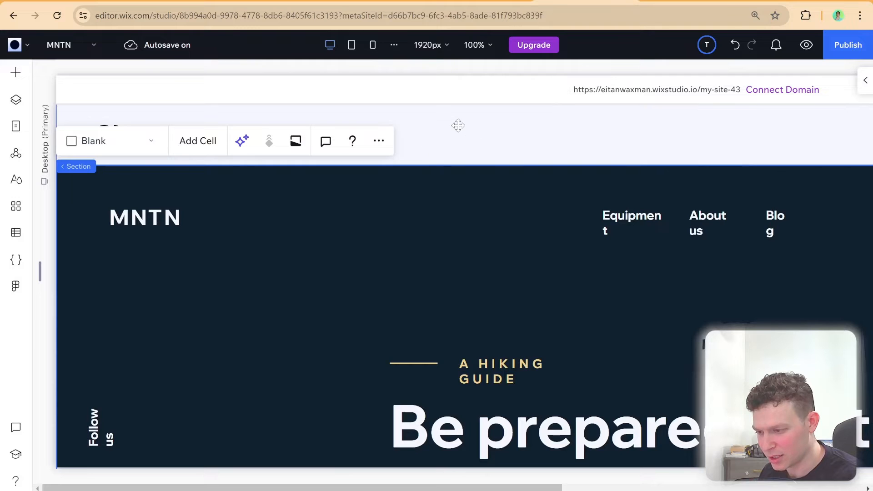
Zoom the editor canvas out to 60% and center the full page width in view
click(482, 45)
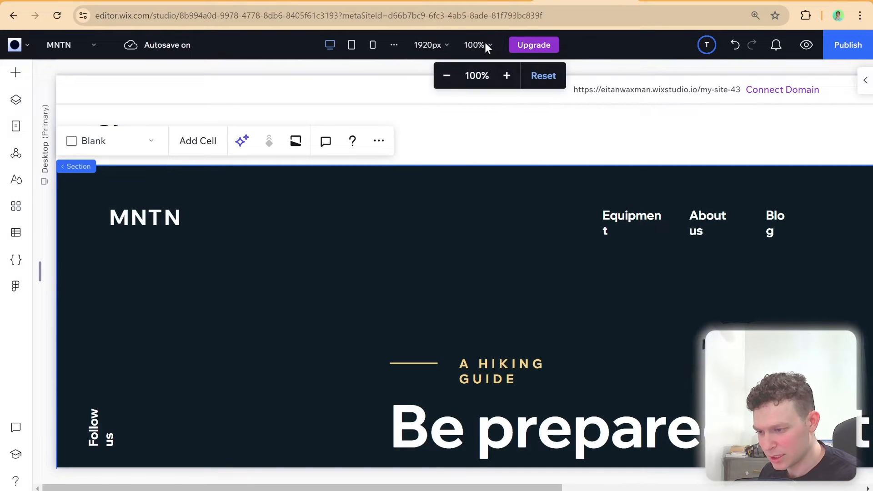
click(445, 76)
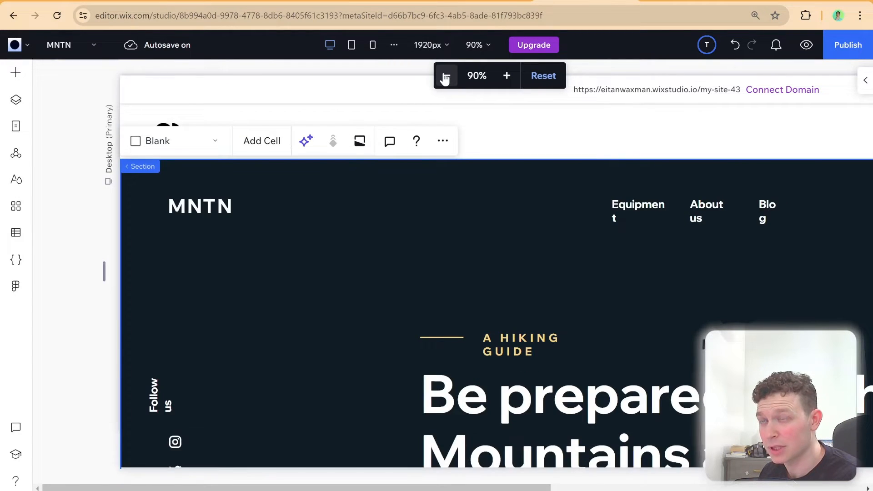
click(445, 76)
click(445, 76)
click(445, 77)
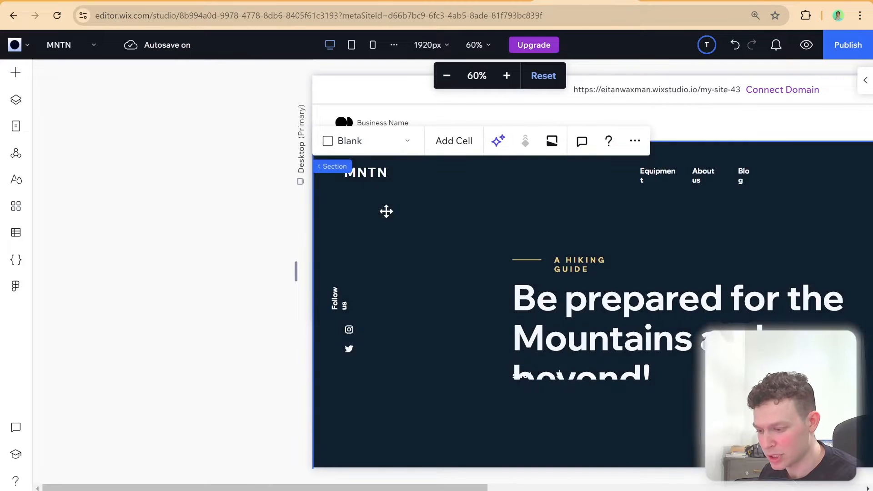
drag(319, 486, 445, 485)
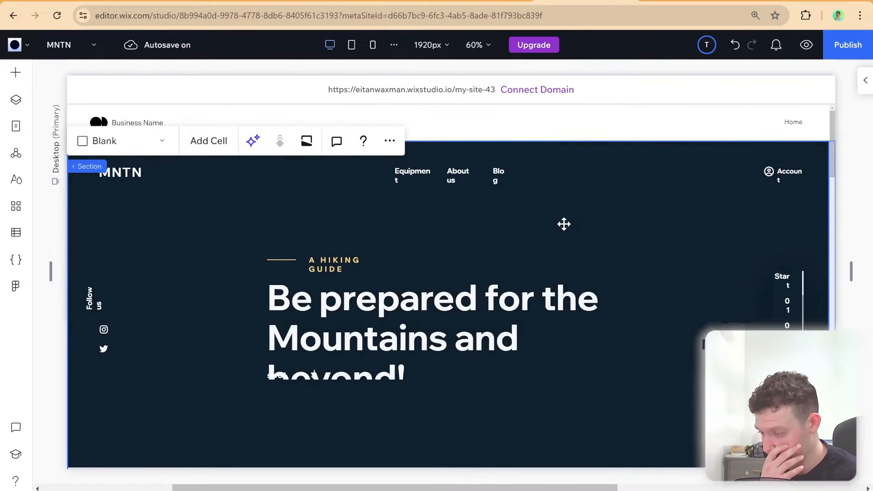
Examine the imported MNTN page from the hero section to the footer for layout, text wrapping and missing images
scroll(563, 223, down, 10)
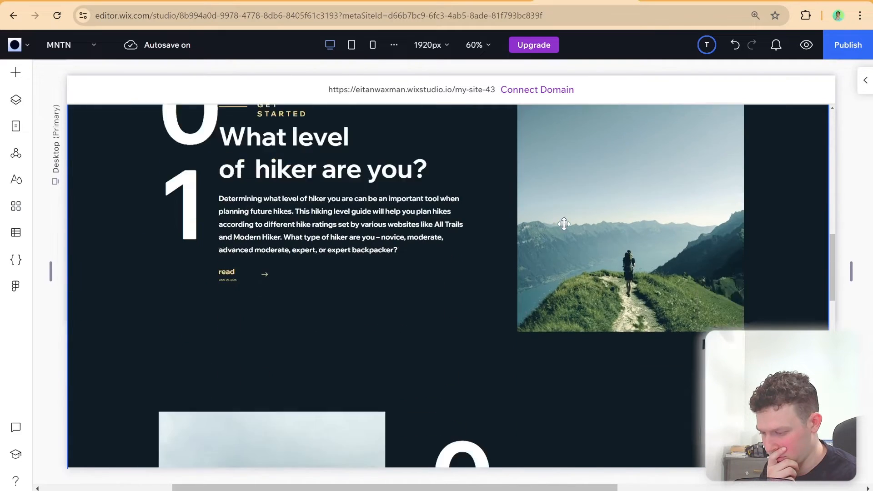
scroll(563, 223, down, 15)
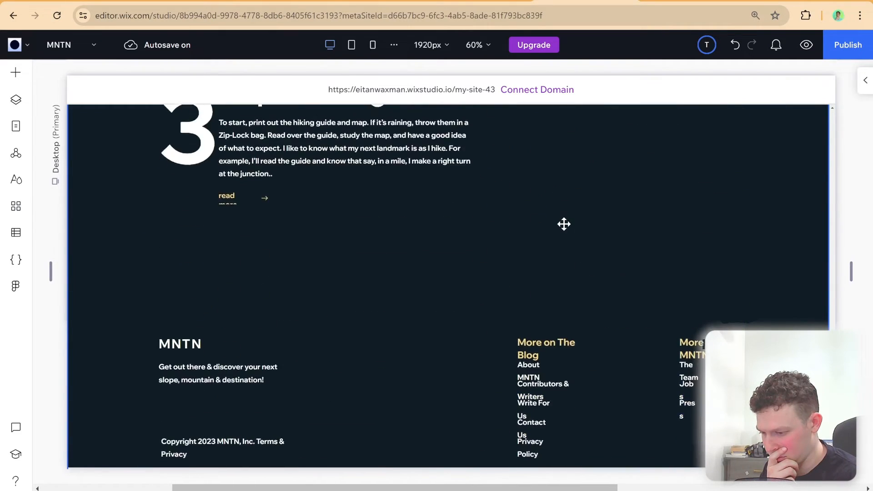
scroll(564, 224, down, 2)
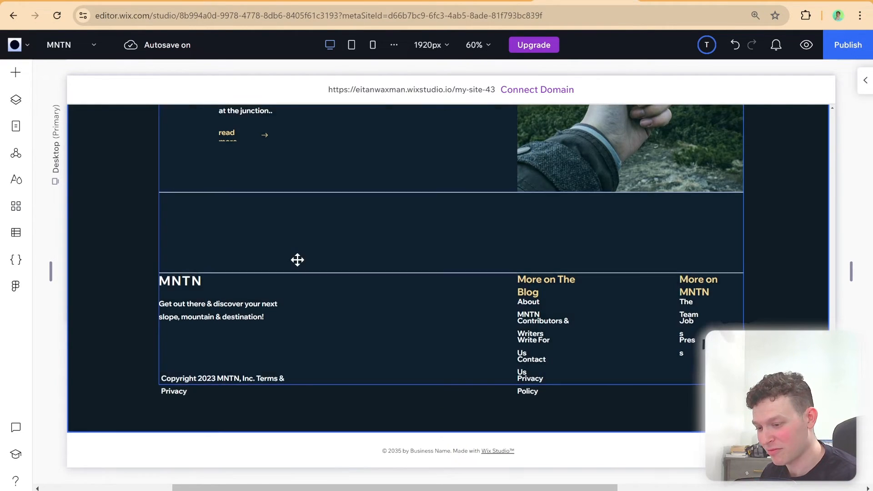
scroll(297, 257, up, 12)
scroll(297, 259, up, 2)
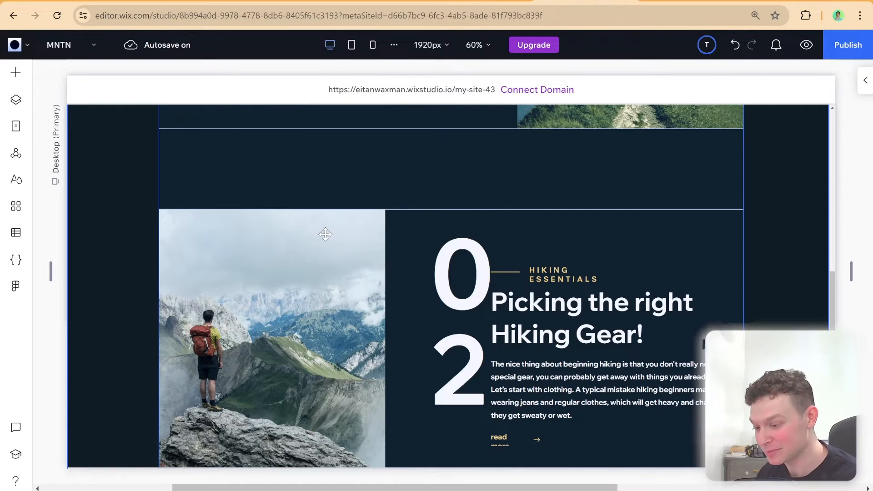
scroll(330, 283, up, 10)
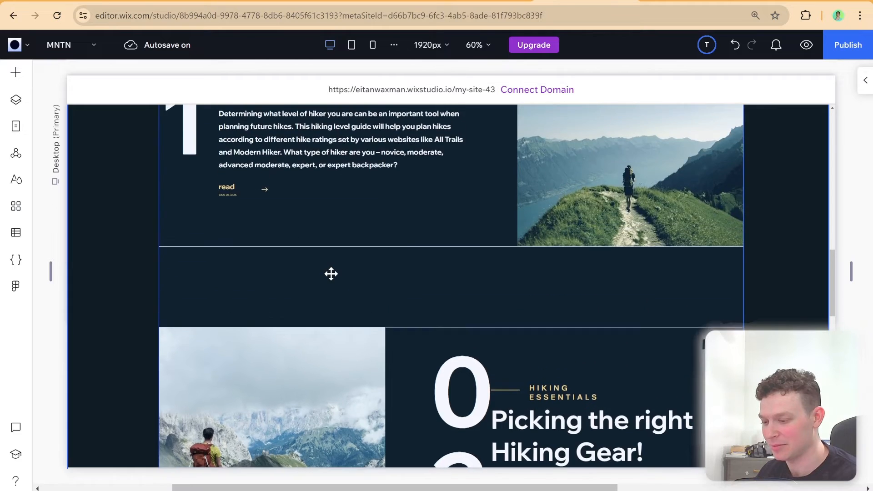
scroll(328, 271, up, 5)
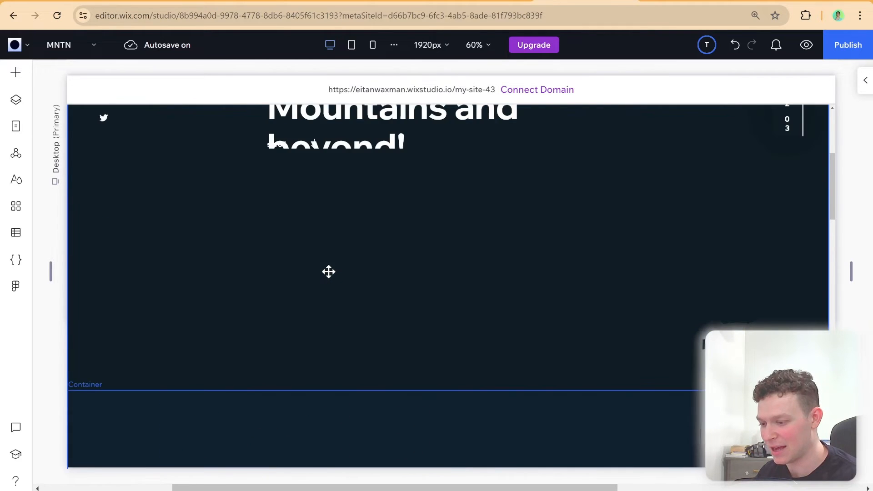
scroll(328, 271, up, 2)
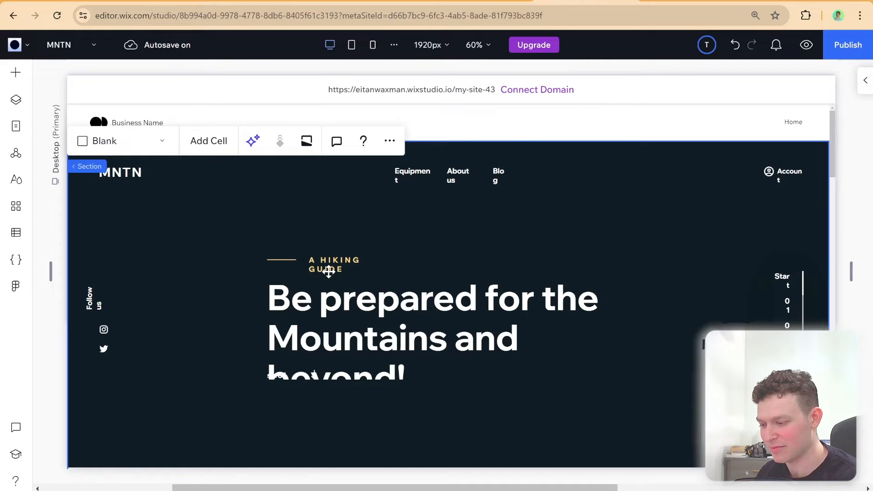
scroll(328, 271, down, 2)
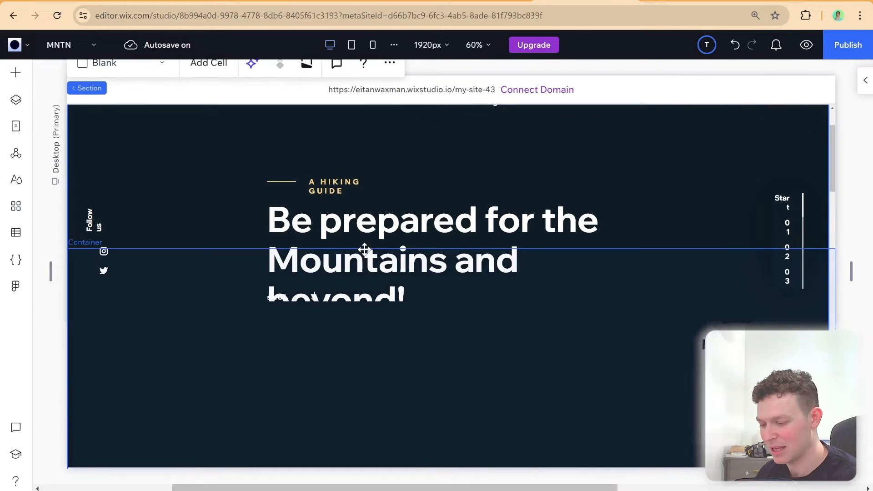
Select the container overlapping the hero heading and inspect its extent and the content sections below it
click(364, 249)
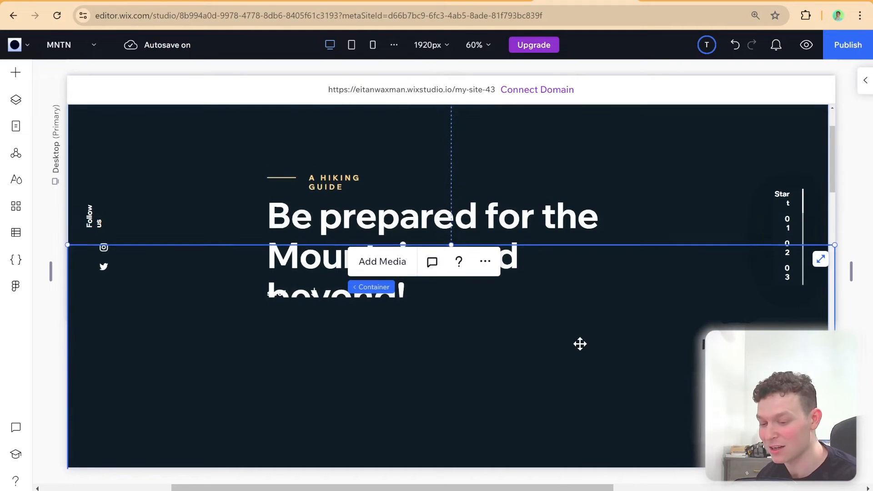
scroll(578, 343, down, 4)
scroll(580, 344, down, 8)
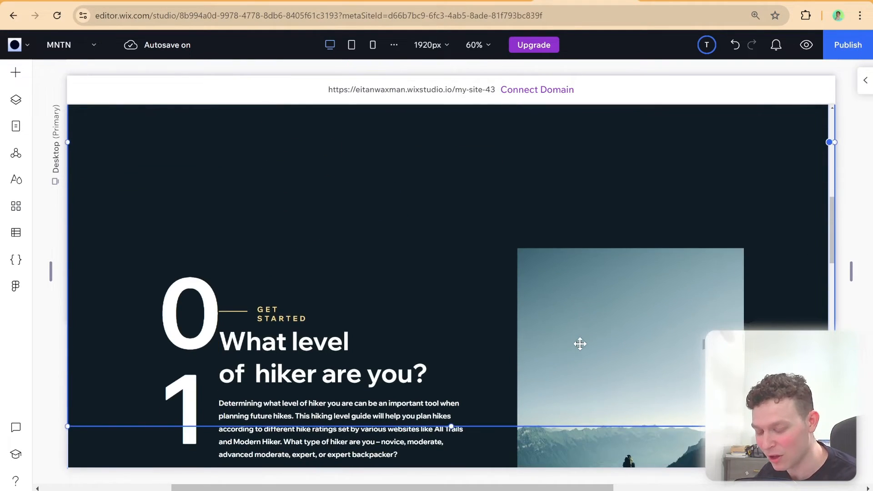
scroll(572, 342, down, 6)
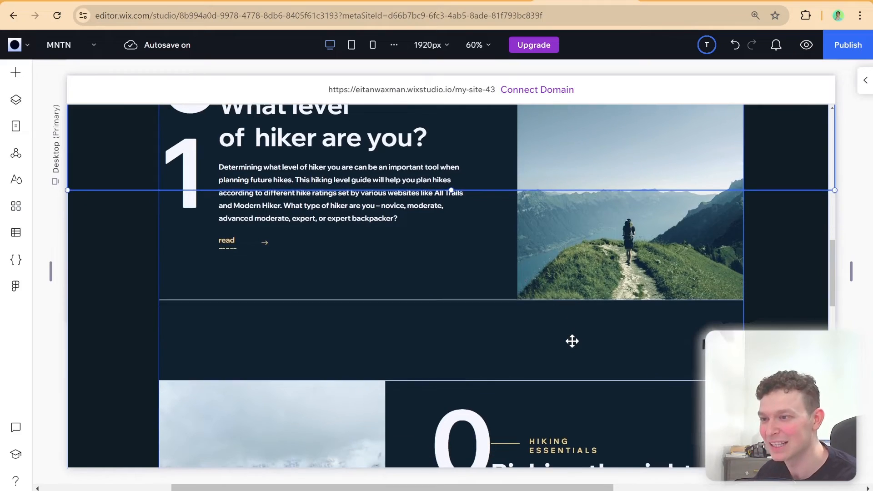
scroll(582, 339, down, 7)
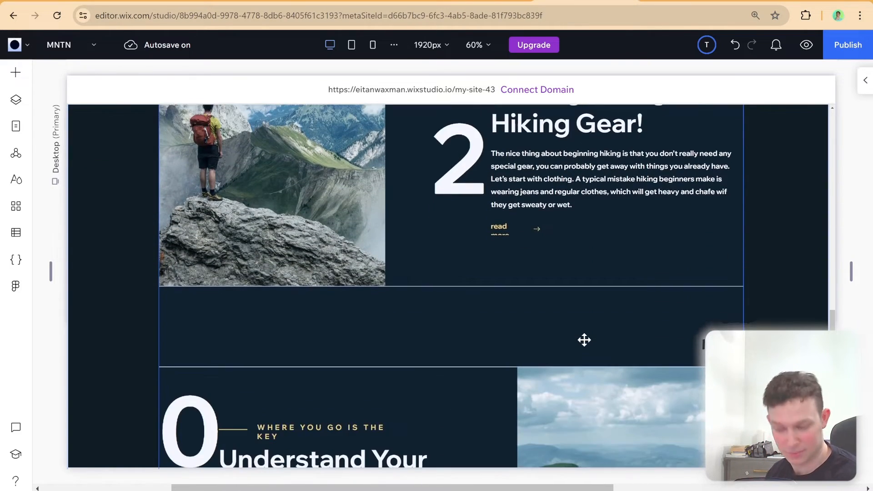
scroll(579, 339, up, 10)
scroll(579, 339, up, 15)
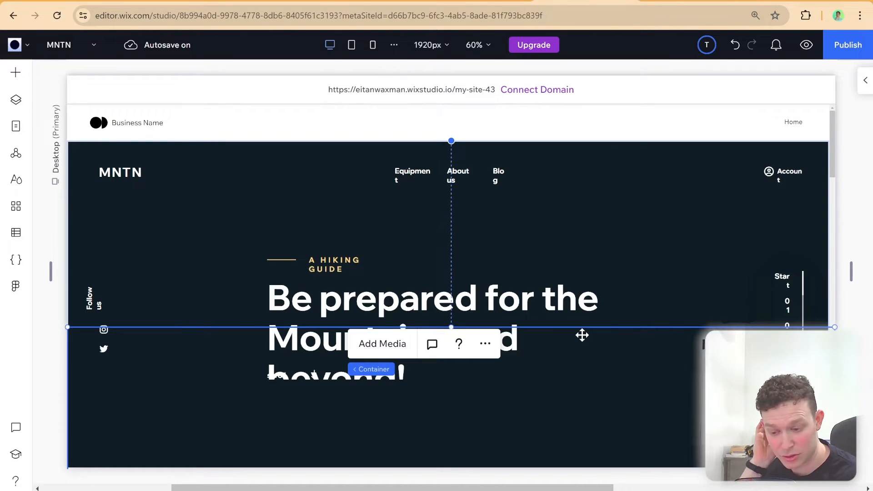
Select the container and vertical stack of the Start 01 02 03 slide indicator in the hero and inspect their bounds
scroll(582, 335, down, 1)
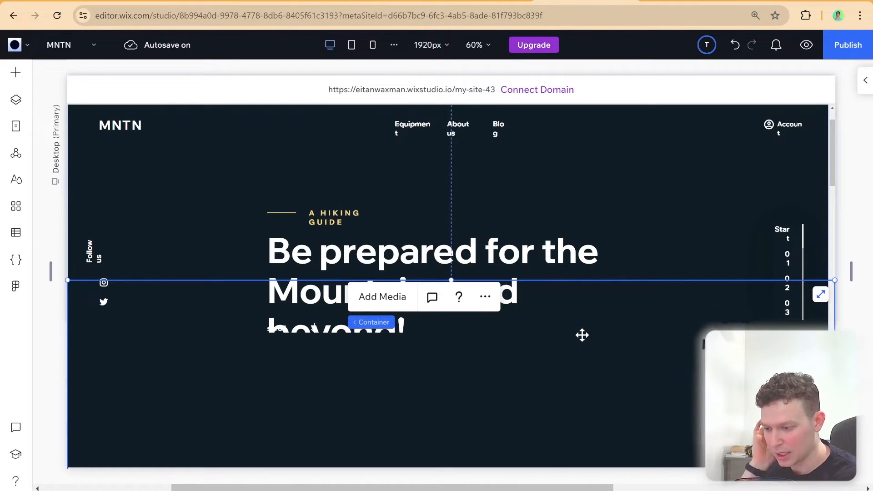
click(791, 273)
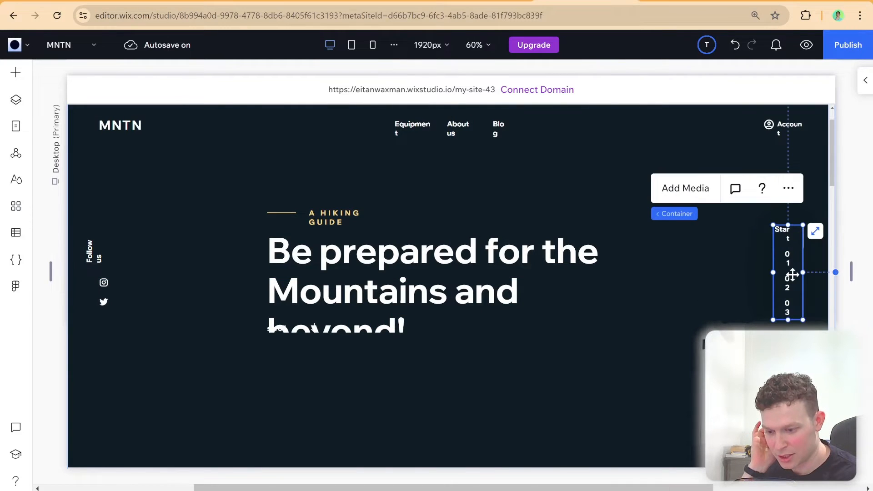
click(788, 240)
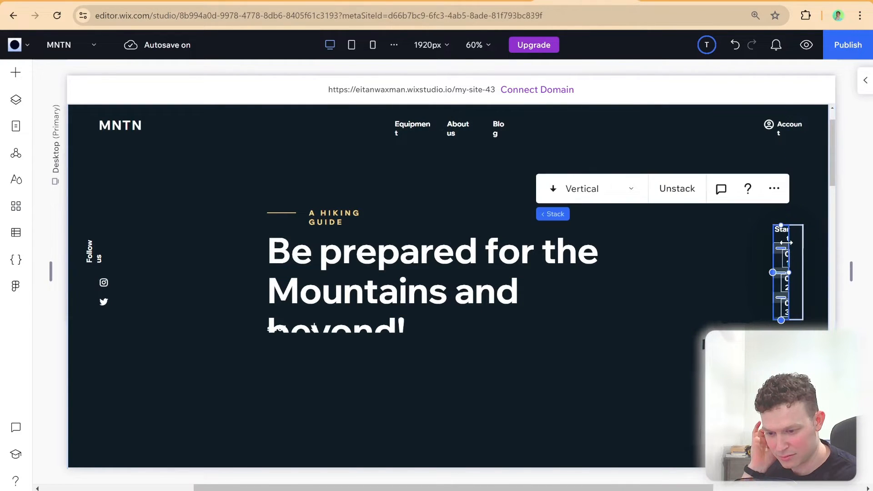
click(732, 233)
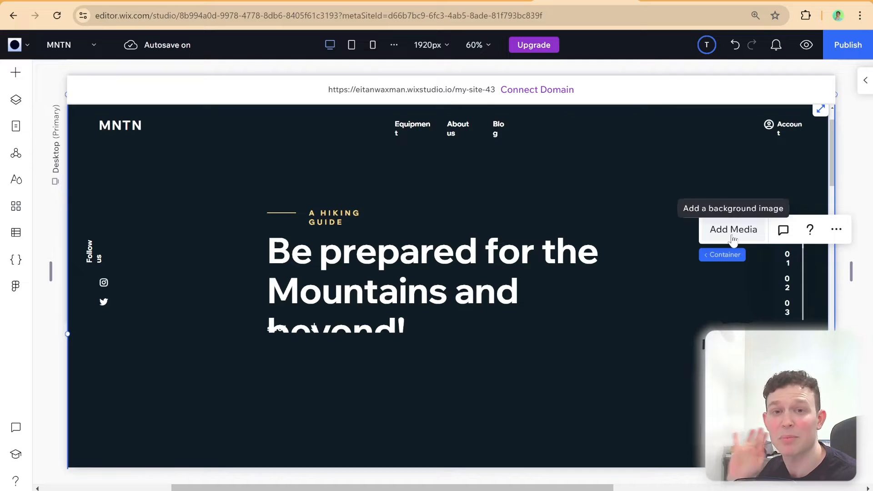
click(776, 272)
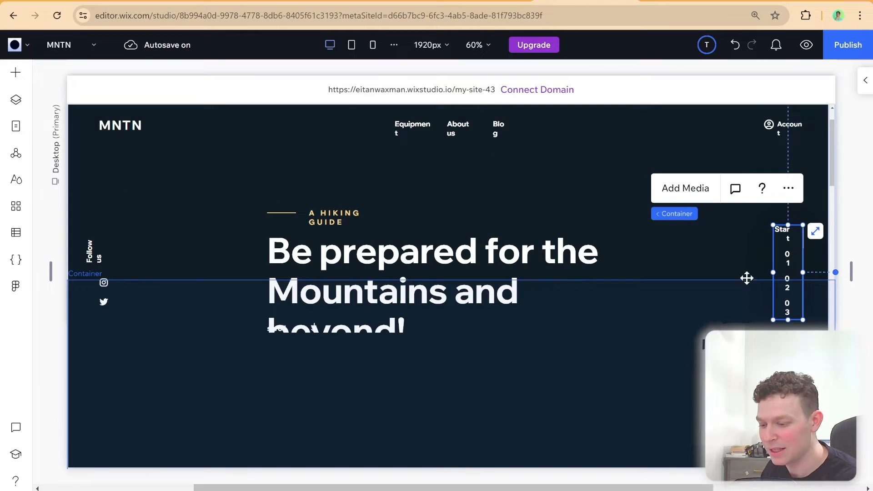
click(619, 262)
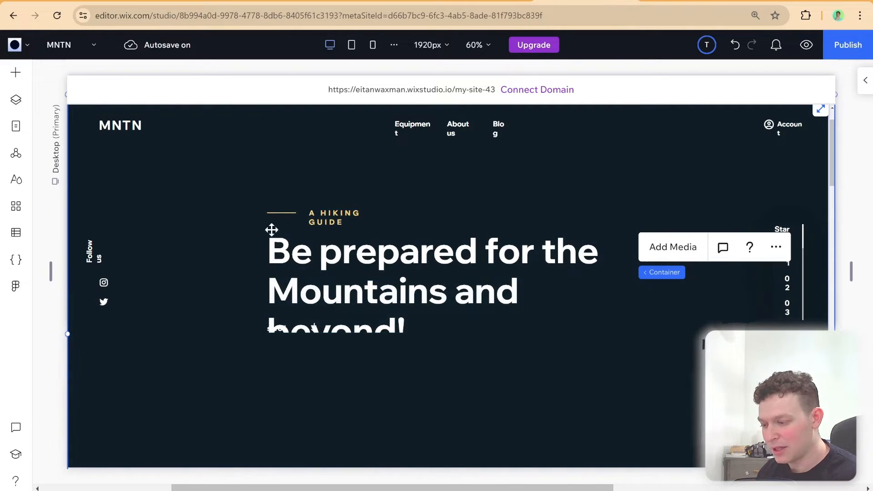
Select the Equipment and About us navigation texts in the MNTN header and inspect their text boxes
click(404, 131)
click(413, 128)
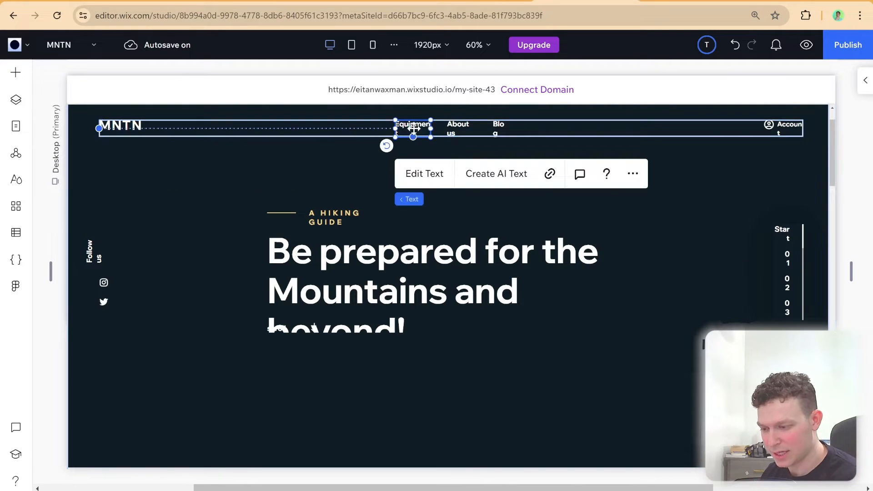
click(450, 130)
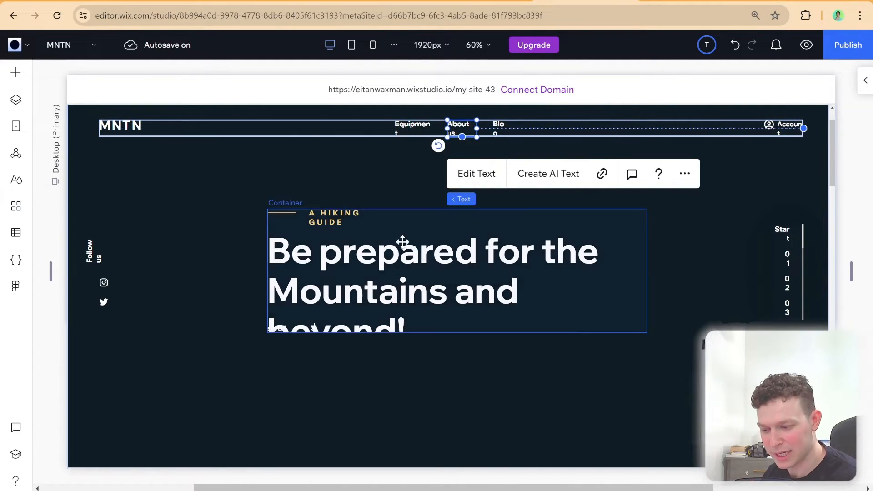
Inspect the container overlapping the hero and the container holding the "Be prepared for the Mountains and beyond!" heading
click(747, 204)
scroll(461, 214, down, 1)
click(377, 240)
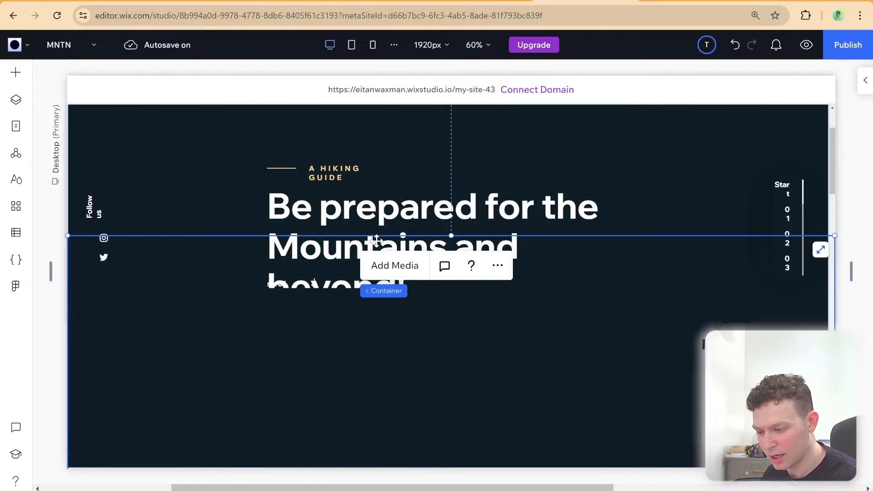
click(364, 274)
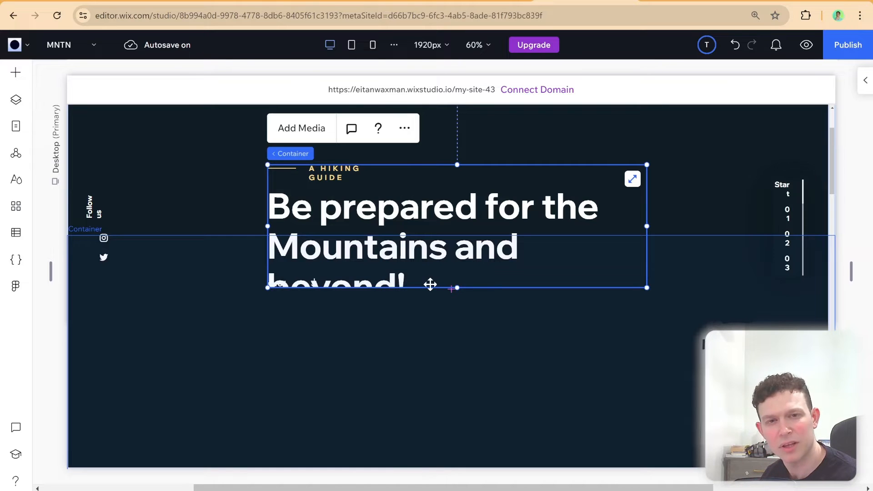
Inspect the text stack of the "What level of hiker are you?" section, including its read more link and arrow vector art
scroll(528, 251, down, 6)
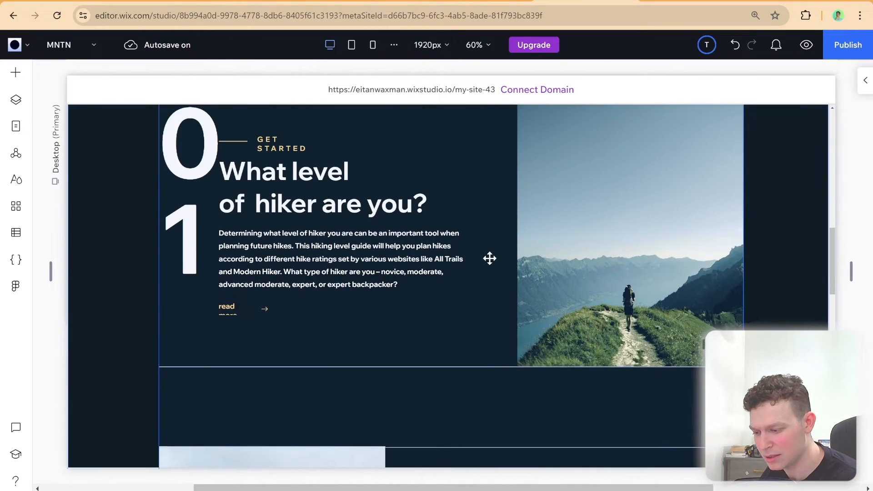
click(232, 308)
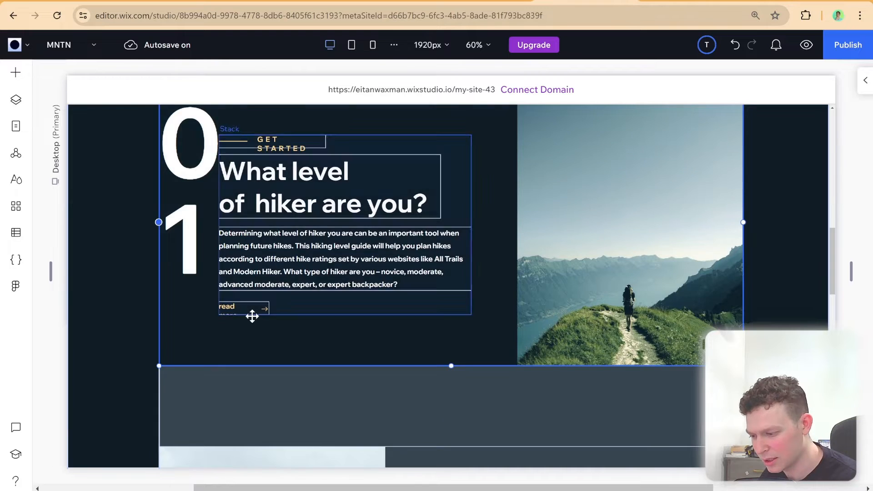
click(251, 308)
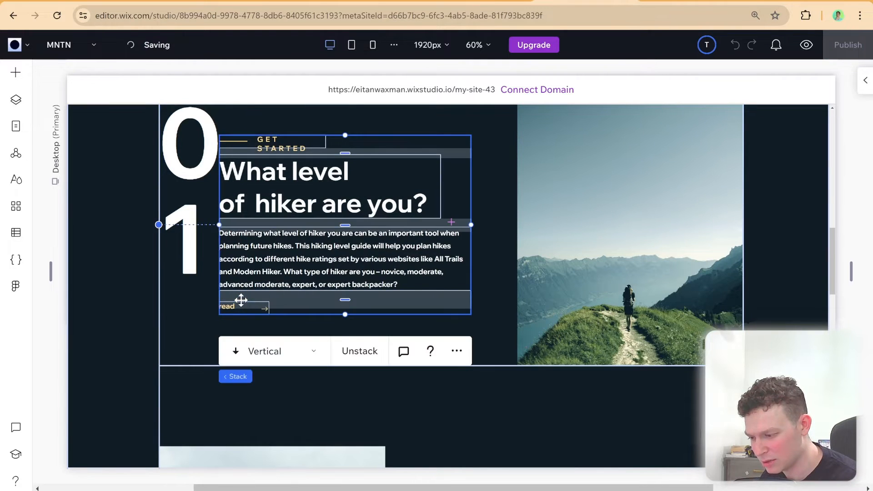
click(266, 307)
click(266, 308)
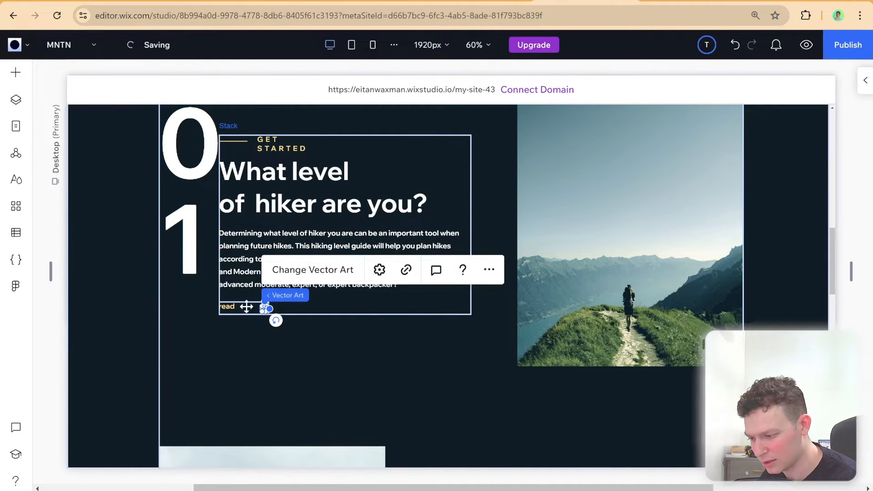
click(239, 307)
click(323, 311)
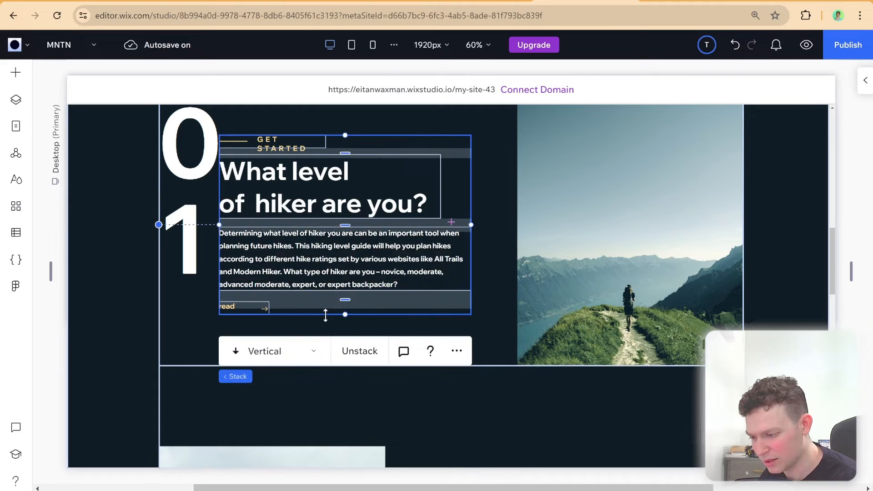
Review the whole desktop page between the hero and the footer for container placement, empty areas and text wrapping
scroll(522, 308, down, 10)
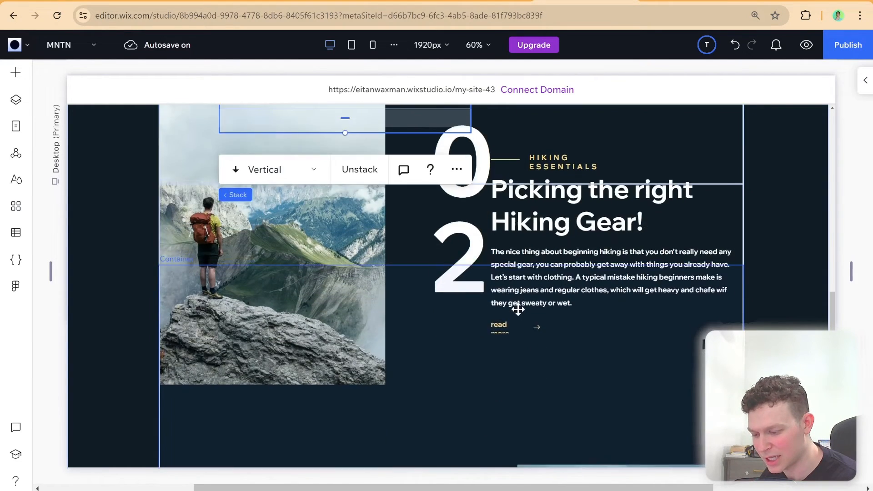
scroll(516, 307, up, 7)
scroll(468, 308, up, 15)
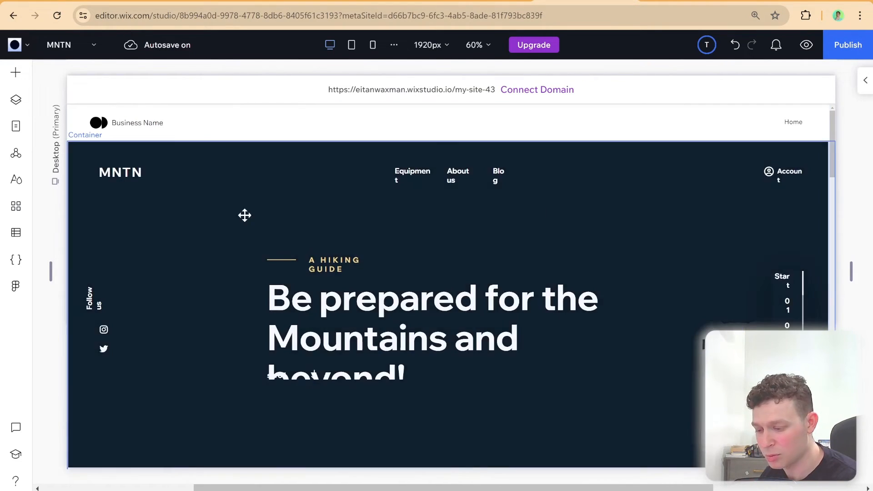
scroll(295, 241, down, 3)
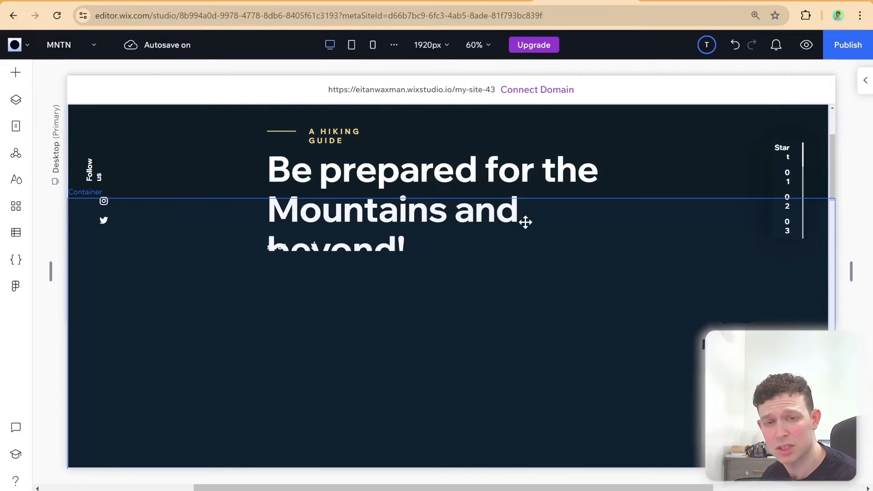
scroll(374, 244, down, 3)
scroll(304, 242, down, 3)
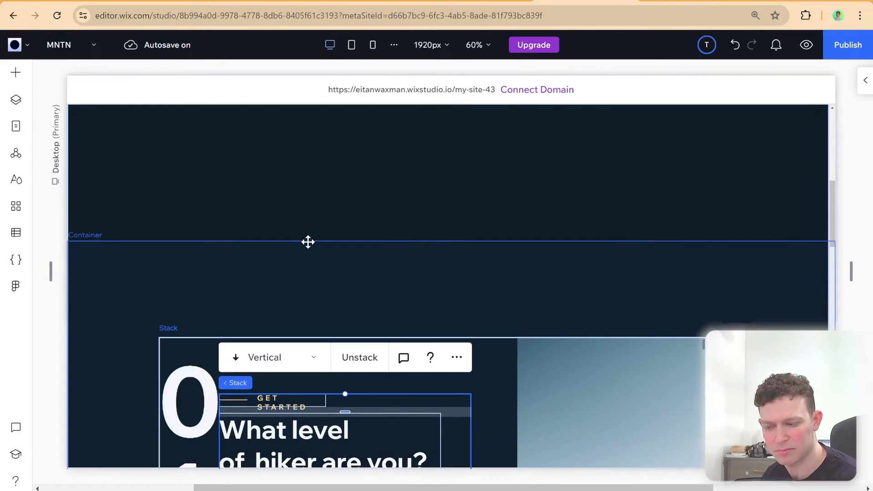
scroll(304, 243, up, 6)
scroll(304, 242, down, 8)
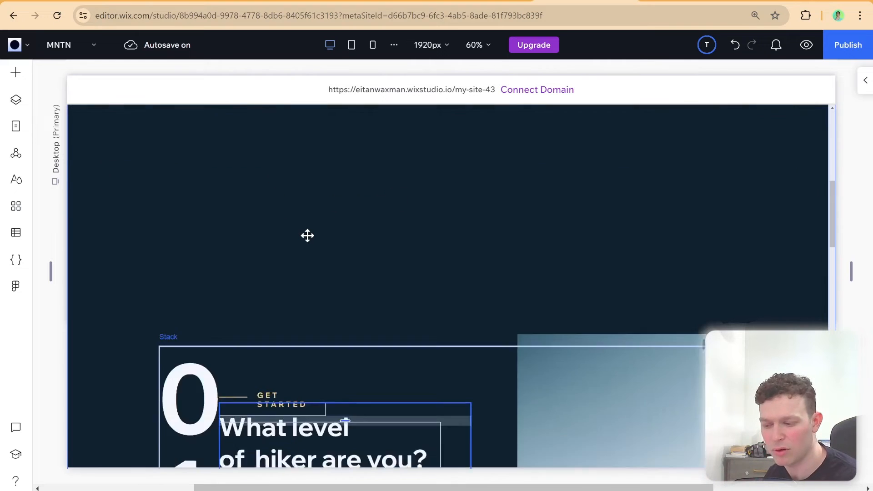
scroll(291, 227, down, 8)
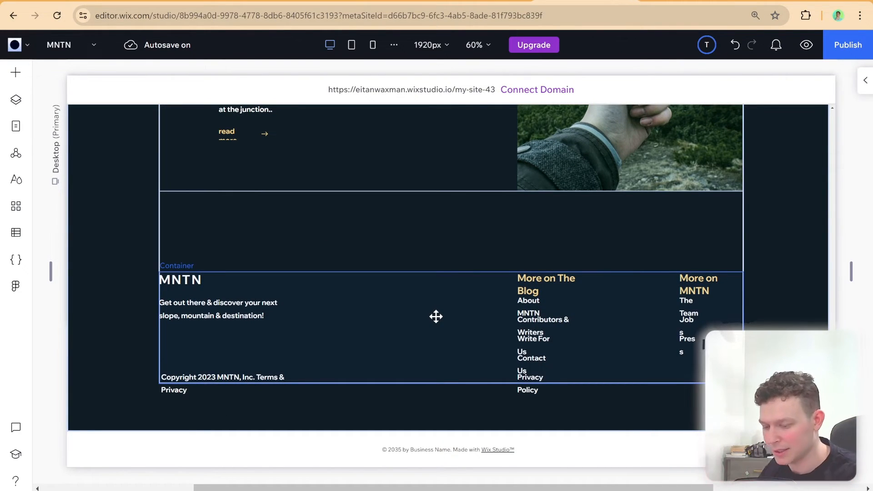
scroll(475, 288, up, 10)
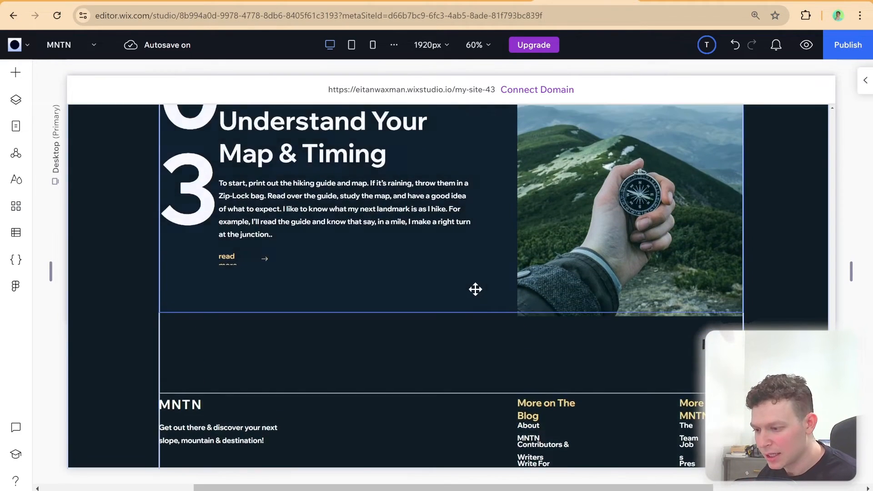
scroll(476, 289, up, 10)
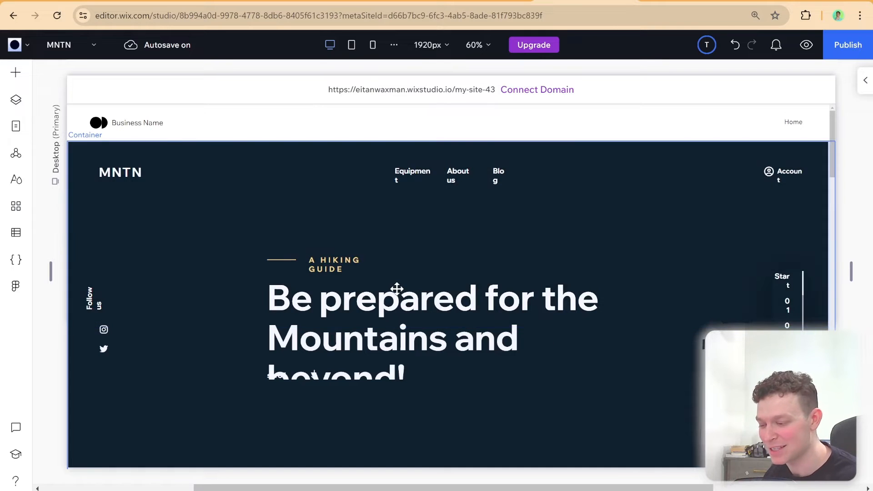
Select the container overlapping the hero heading and examine how it sits against the hero and header content
scroll(363, 228, down, 2)
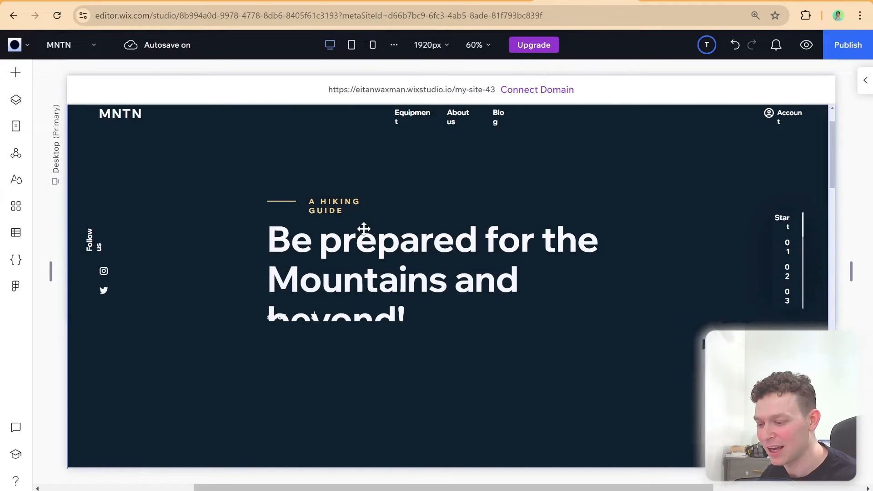
click(411, 308)
scroll(366, 240, down, 2)
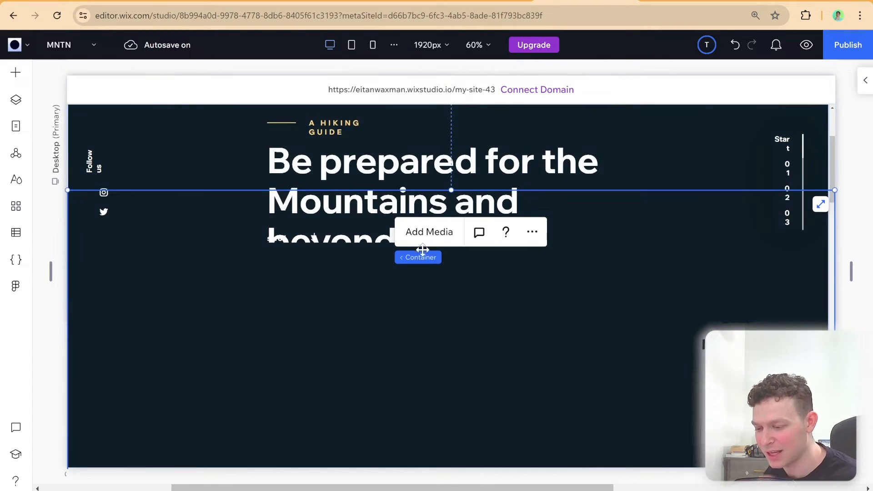
scroll(282, 281, down, 1)
scroll(283, 281, up, 1)
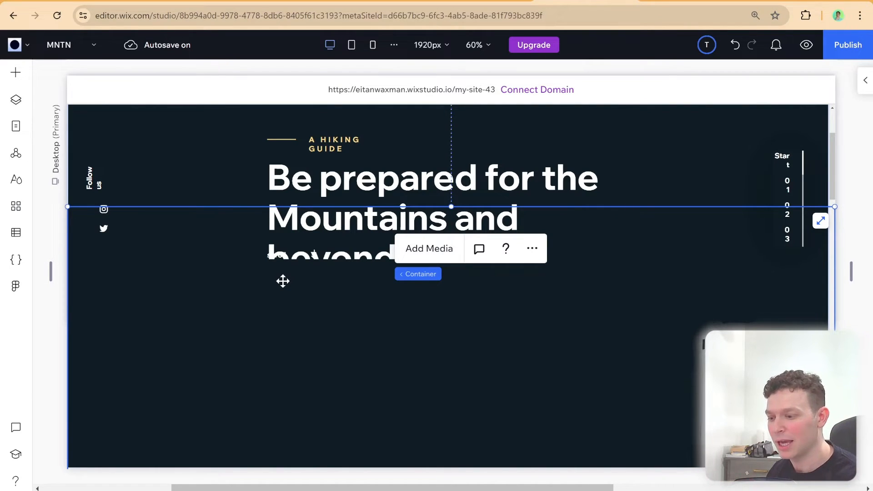
scroll(286, 151, up, 2)
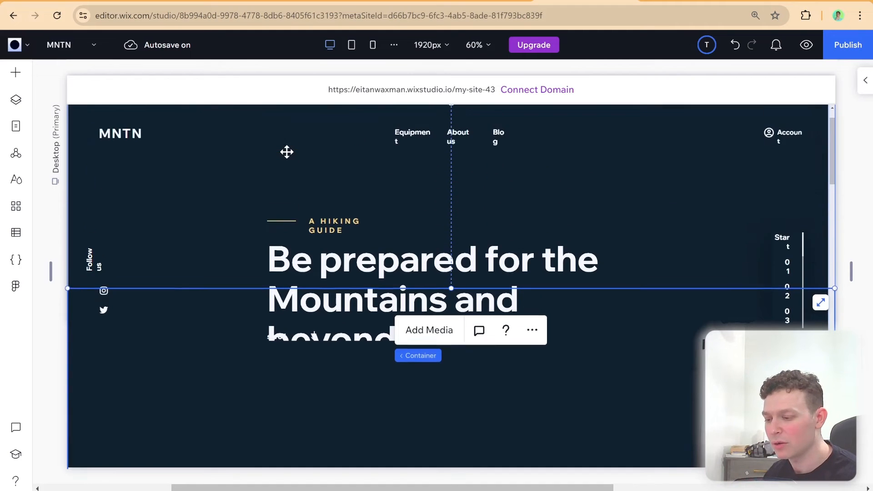
scroll(287, 152, up, 1)
Inspect the stack and spacing of the three numbered hiking sections, selecting the section containers down to "Understand Your Map & Timing"
scroll(286, 152, down, 6)
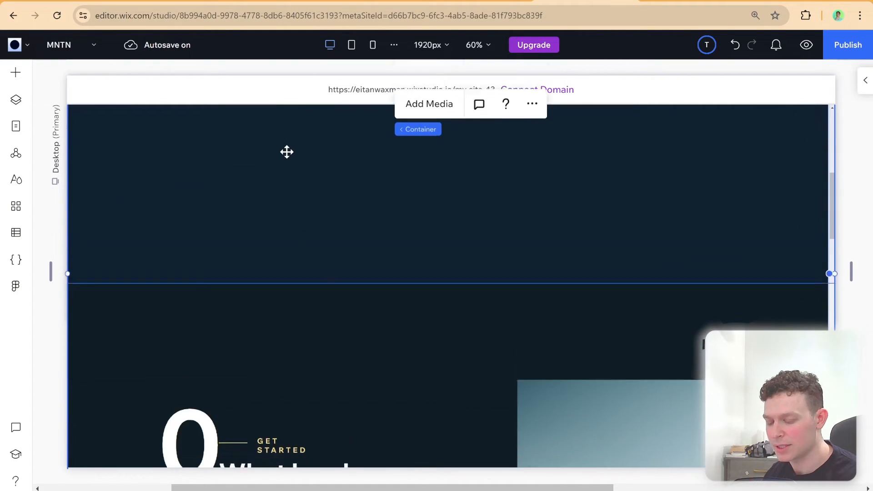
scroll(357, 207, down, 2)
scroll(356, 222, down, 2)
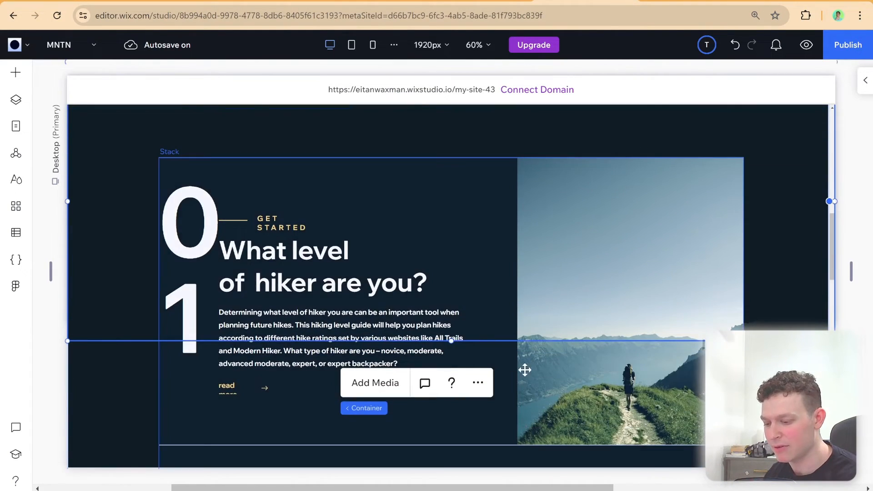
click(493, 321)
scroll(404, 268, down, 5)
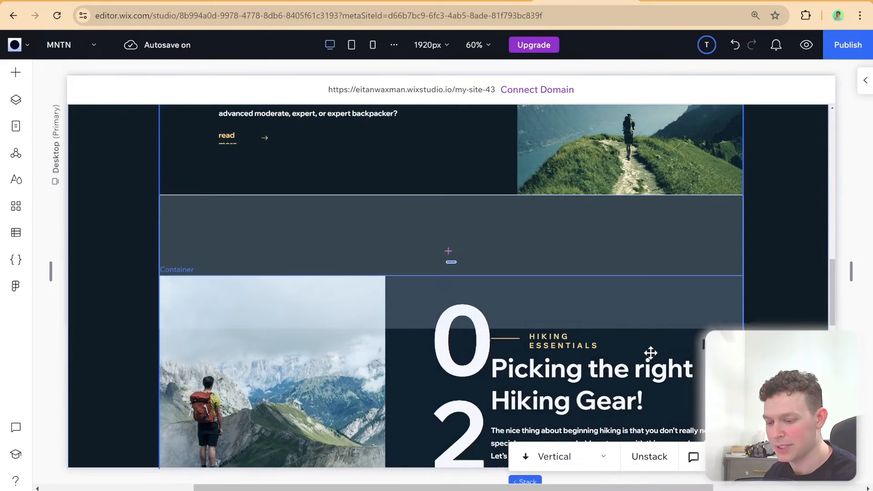
click(524, 273)
scroll(498, 253, down, 4)
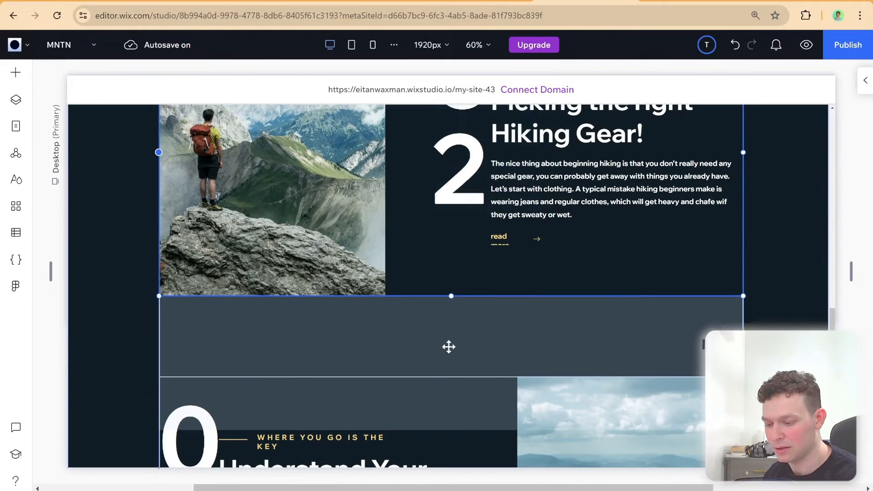
scroll(319, 269, down, 1)
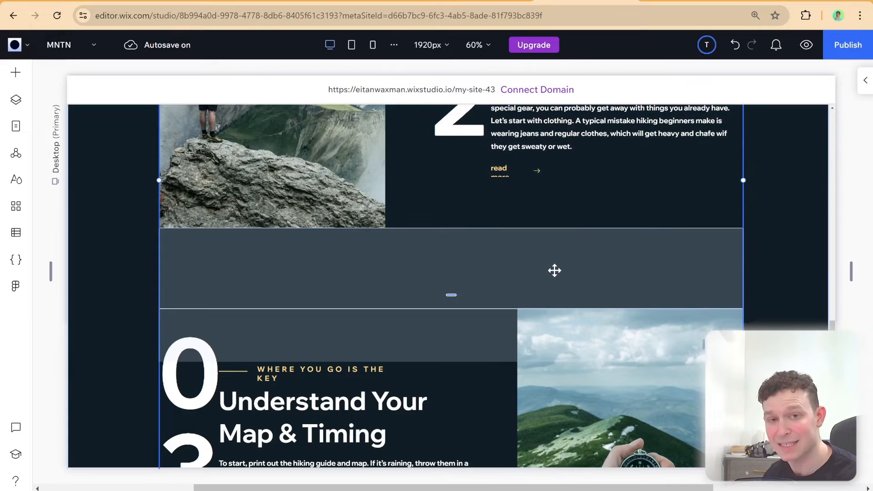
scroll(485, 208, down, 2)
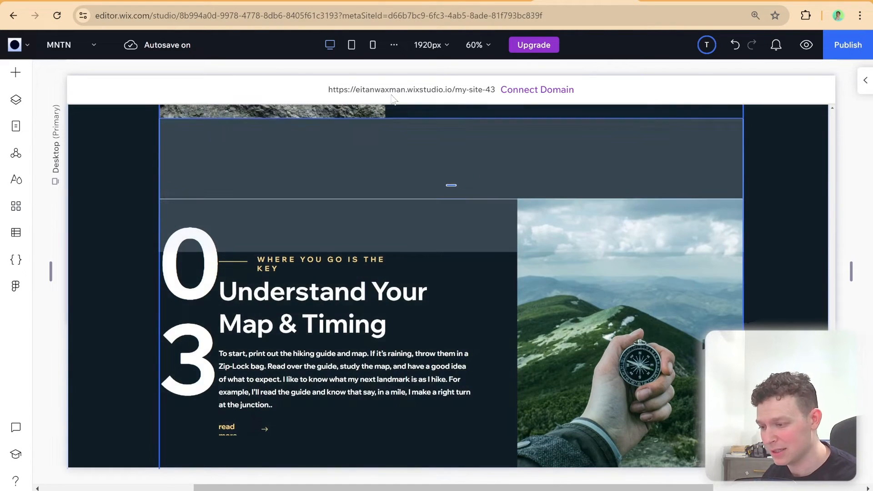
Switch the editor to the Tablet breakpoint and view the page's layout up to the hero
click(351, 44)
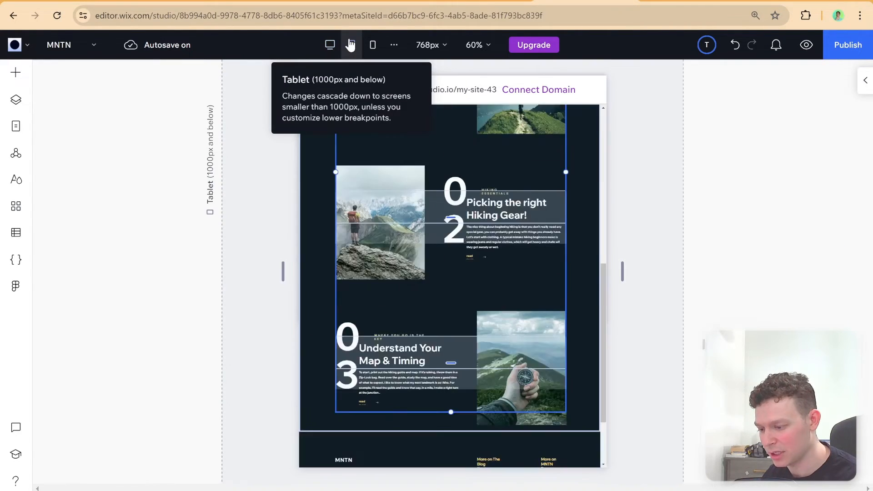
scroll(452, 257, up, 6)
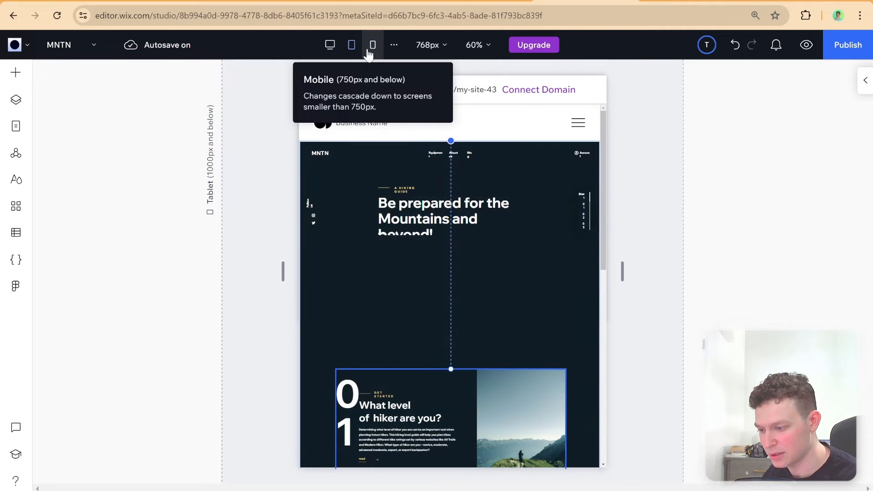
View the page's stacked hiking sections at the Mobile breakpoint, and return the editor to the Desktop breakpoint
click(369, 50)
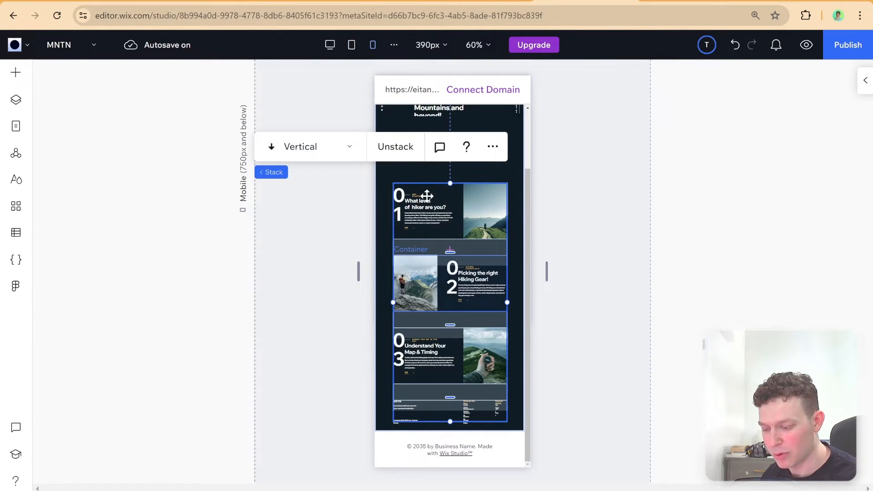
click(352, 45)
click(328, 47)
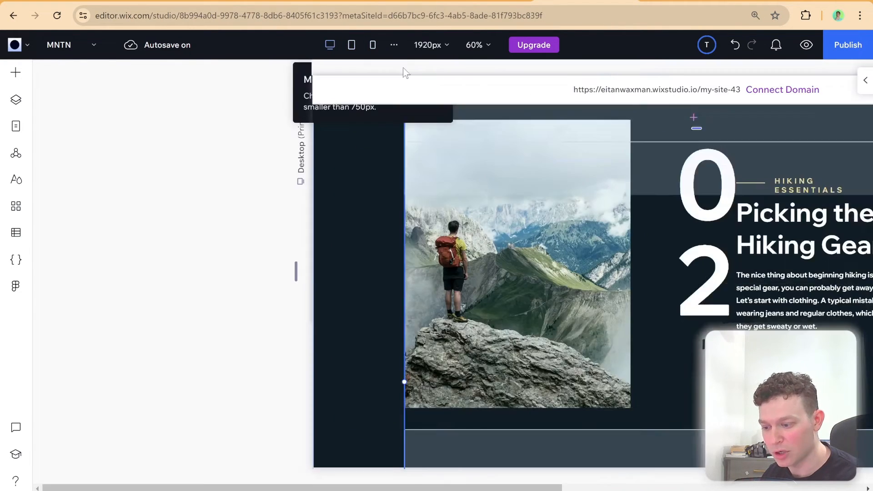
Inspect the footer's "More on The Blog" column, selecting its container and individual link texts to examine their wrapping and overlap
drag(386, 486, 574, 489)
scroll(462, 309, down, 10)
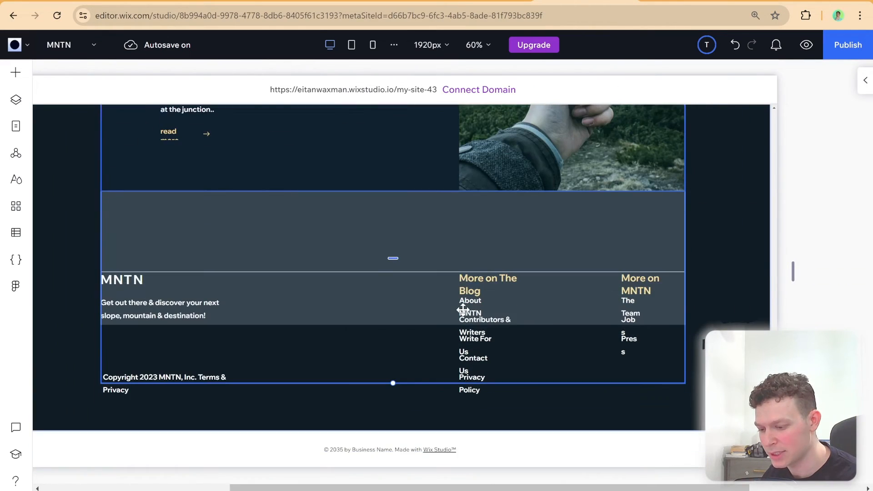
click(497, 344)
click(472, 318)
click(475, 306)
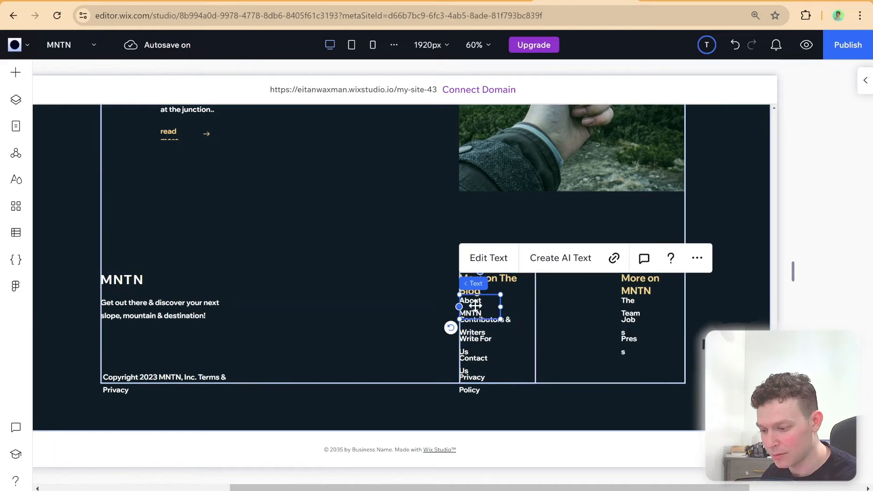
click(480, 314)
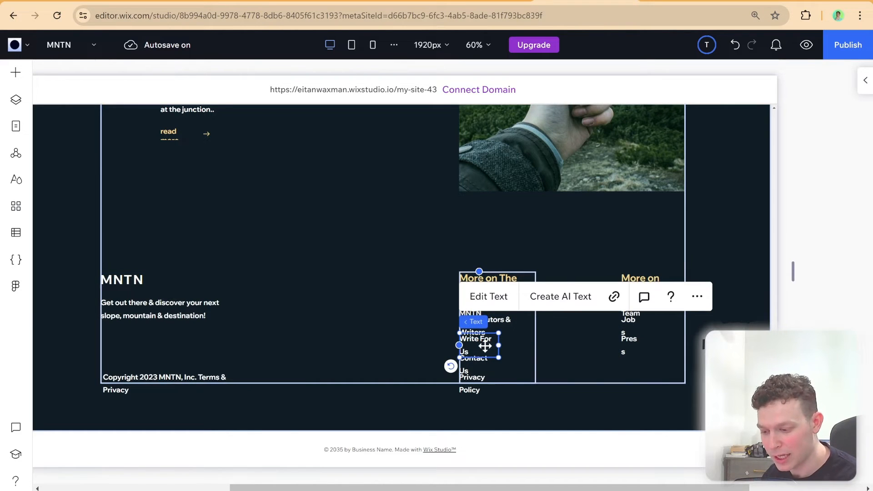
click(496, 278)
click(502, 315)
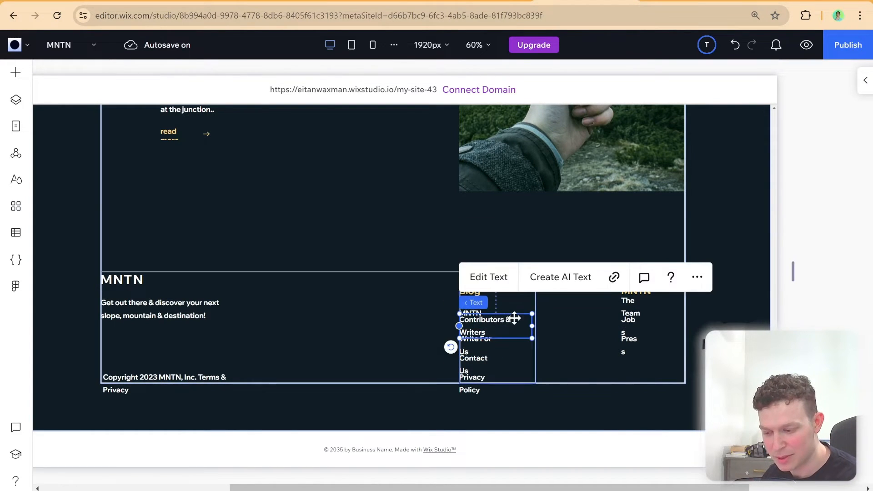
click(494, 344)
click(512, 282)
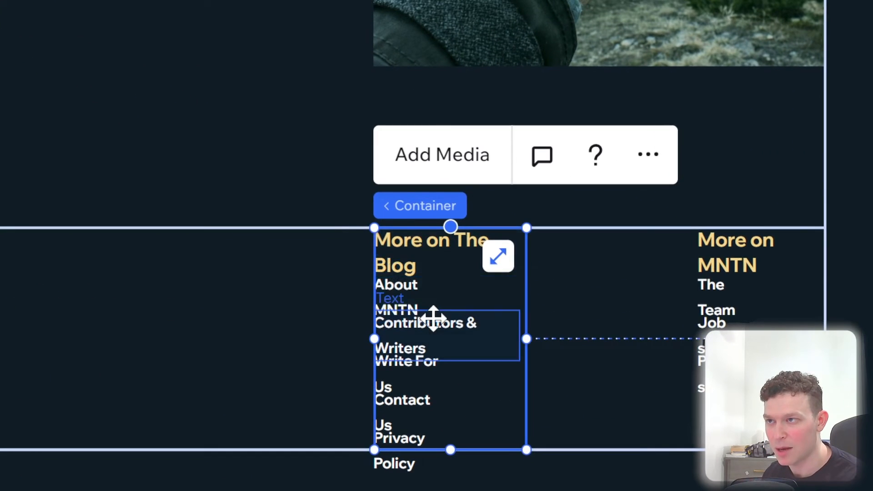
click(487, 315)
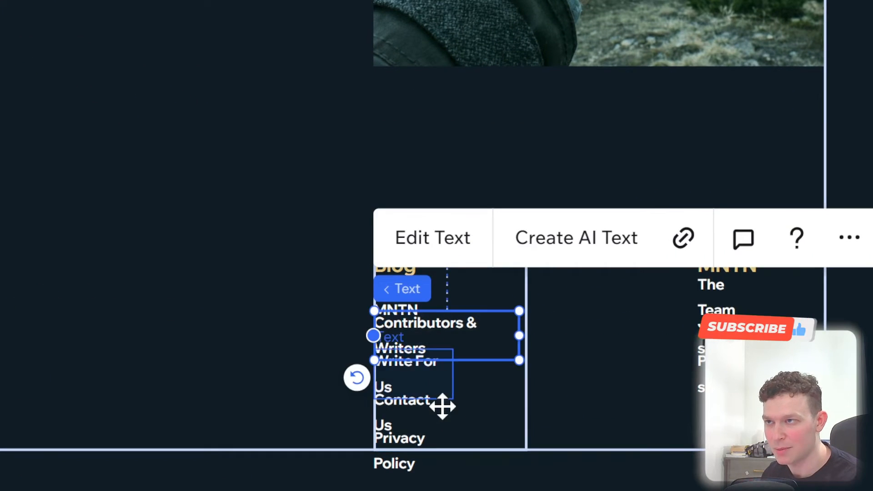
click(442, 406)
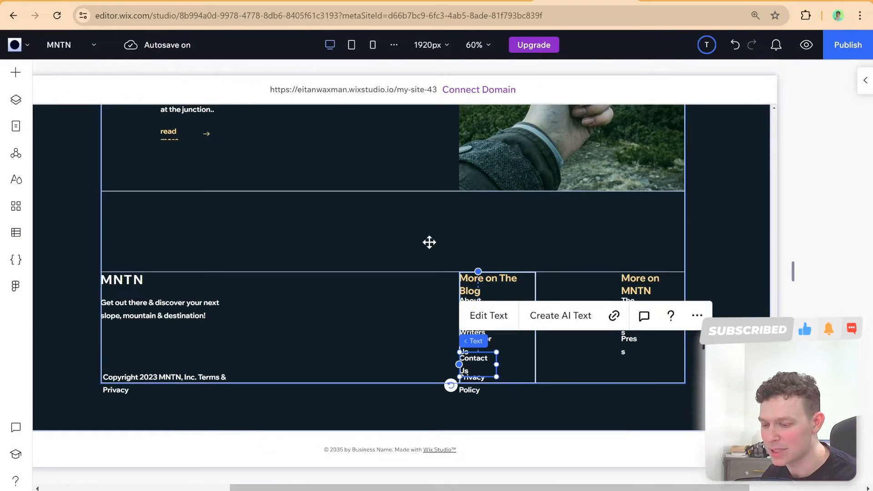
Review the desktop page from the footer up to the hero and down to the first hiking section for missing backgrounds and empty areas
scroll(430, 242, up, 10)
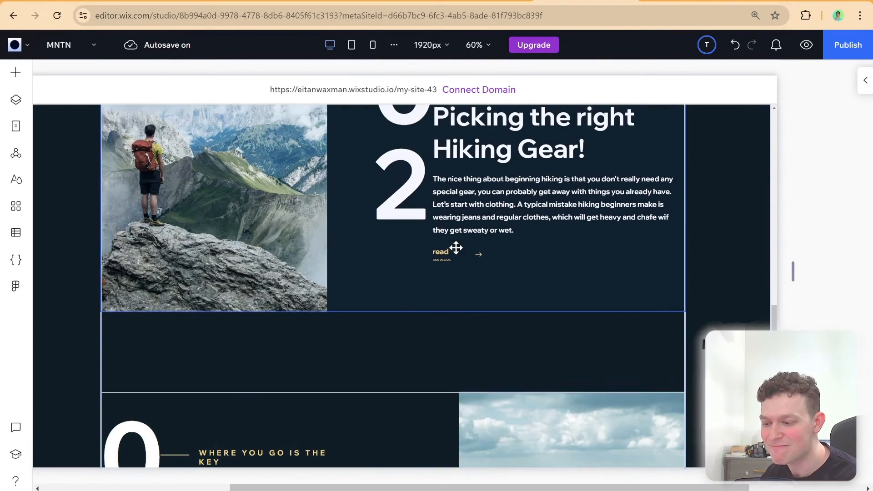
scroll(456, 248, up, 10)
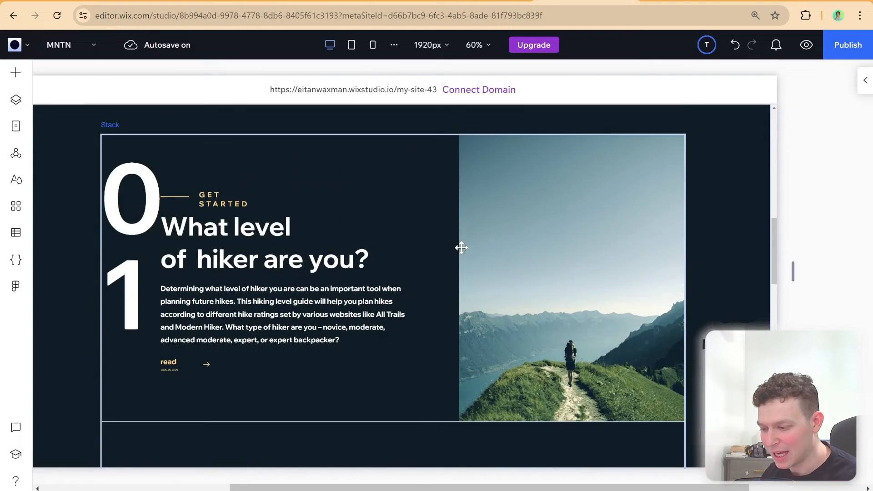
scroll(461, 248, up, 10)
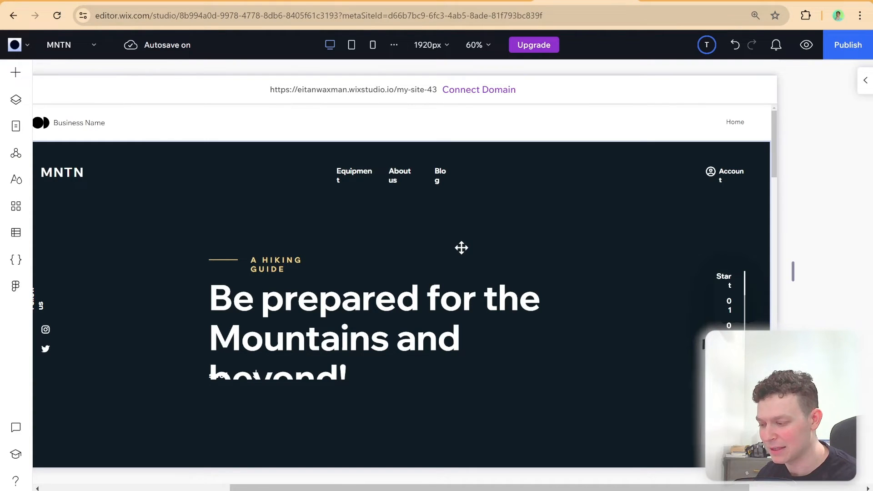
scroll(464, 244, down, 2)
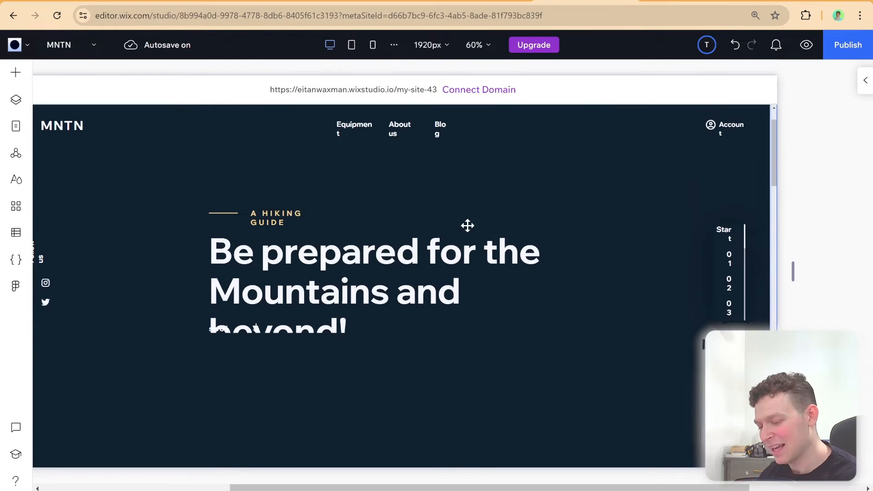
scroll(466, 226, down, 5)
scroll(453, 223, down, 3)
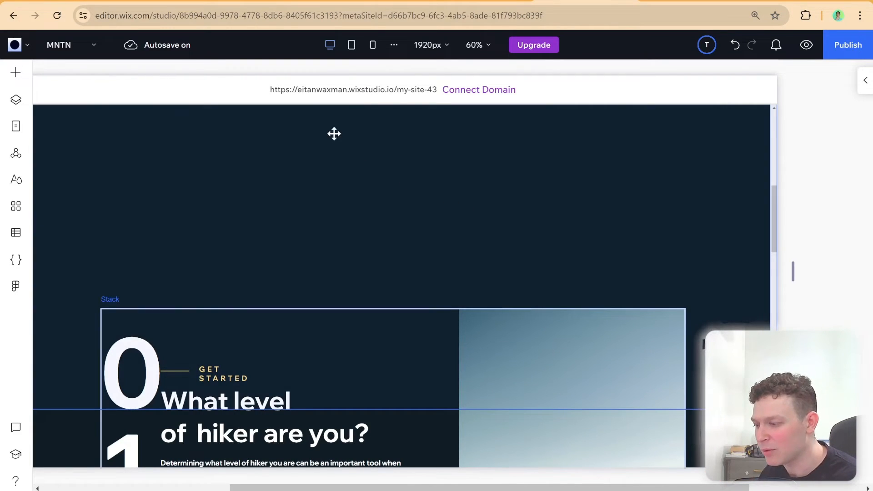
Switch to the Wix Studio guide on exporting Figma designs and read its sections on exporting and importing frames
click(188, 2)
scroll(362, 237, down, 20)
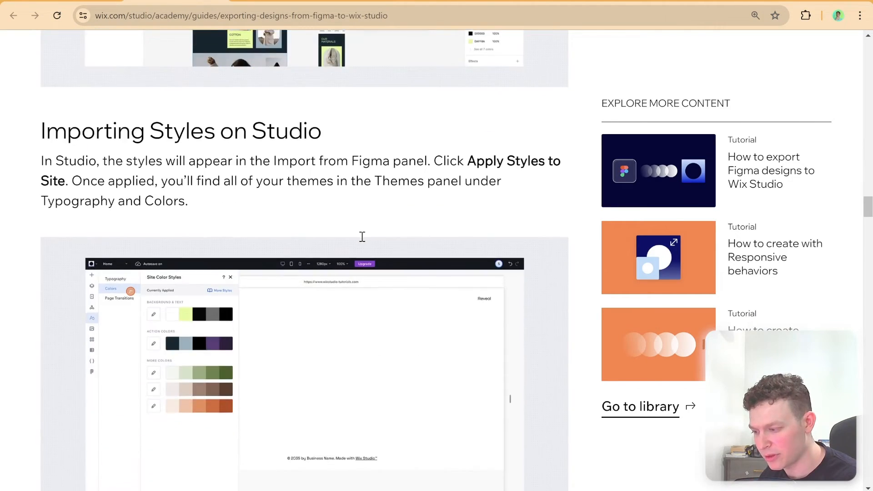
scroll(362, 237, down, 4)
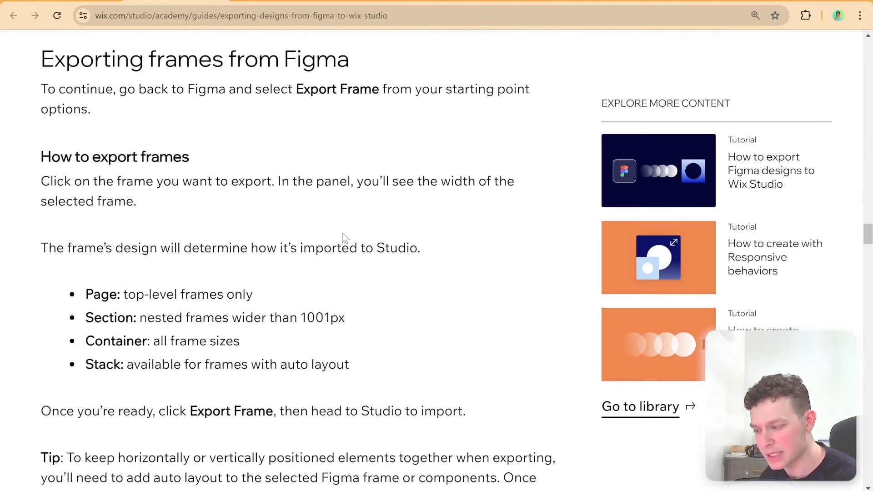
scroll(205, 218, down, 3)
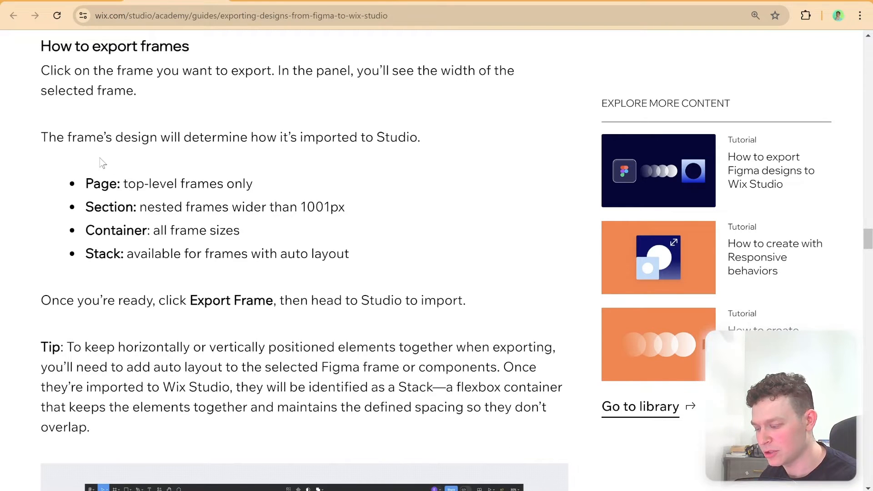
scroll(101, 162, down, 18)
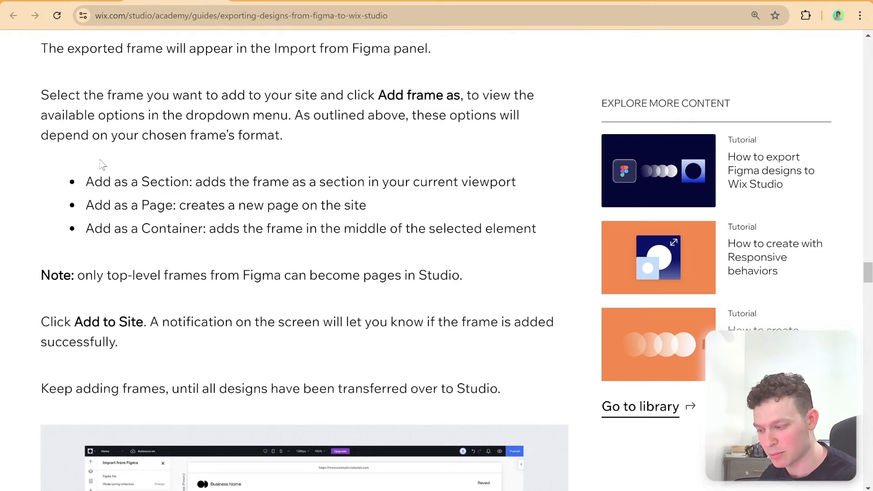
scroll(101, 164, down, 15)
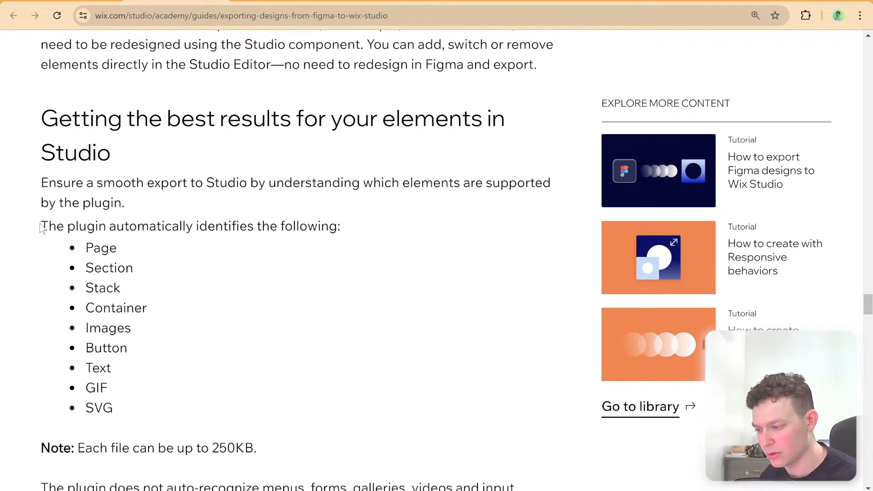
Read the guide's list of elements the plugin identifies automatically, highlighting its intro line and the entries from Page to Text
drag(42, 228, 356, 228)
scroll(128, 223, down, 3)
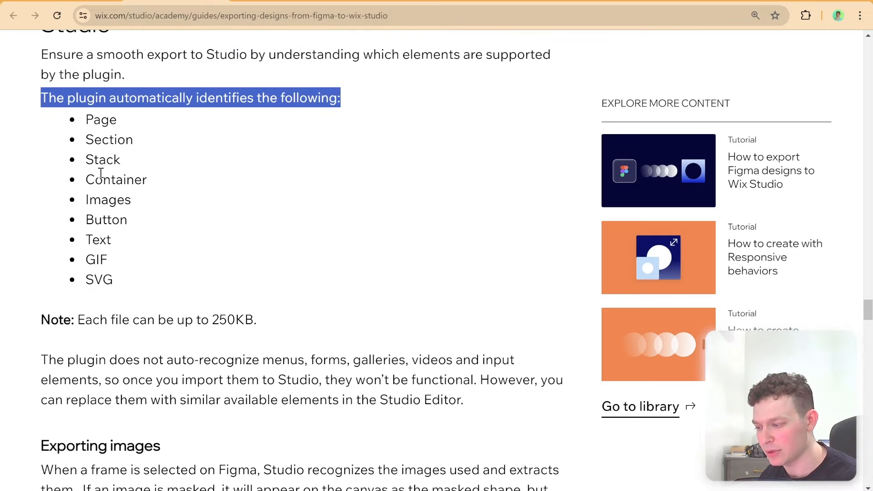
click(110, 178)
double_click(112, 179)
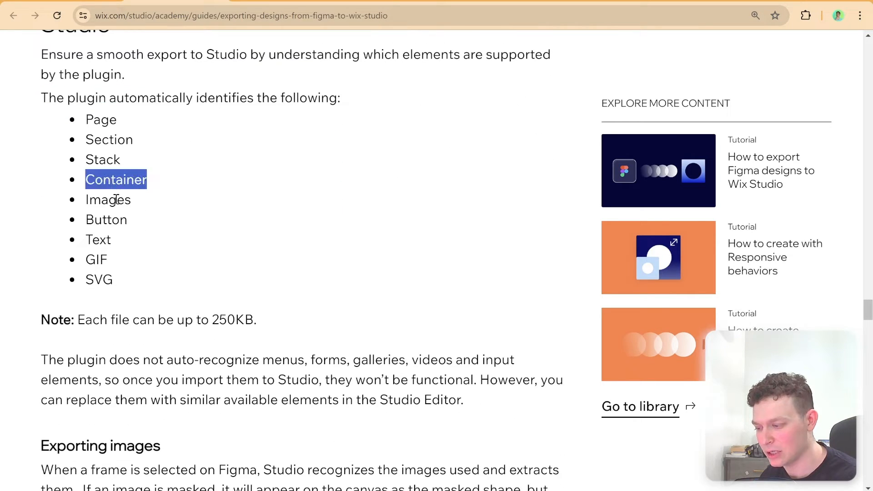
double_click(115, 199)
click(105, 238)
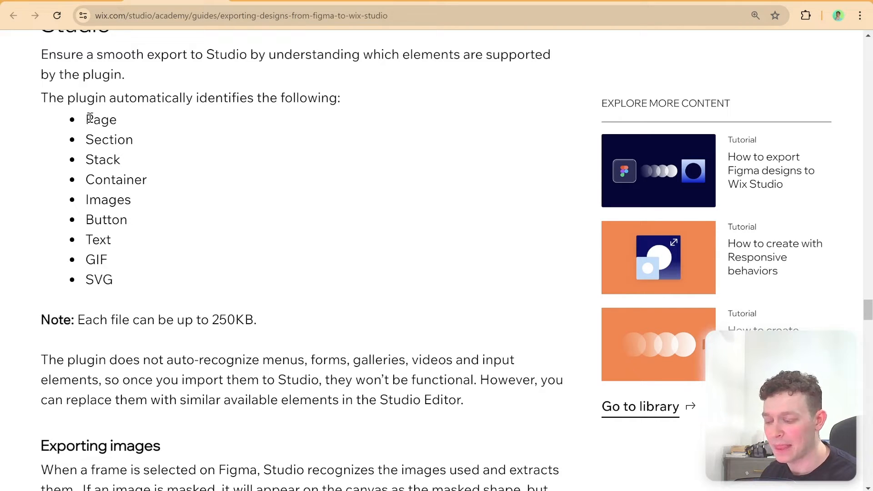
drag(91, 121, 128, 253)
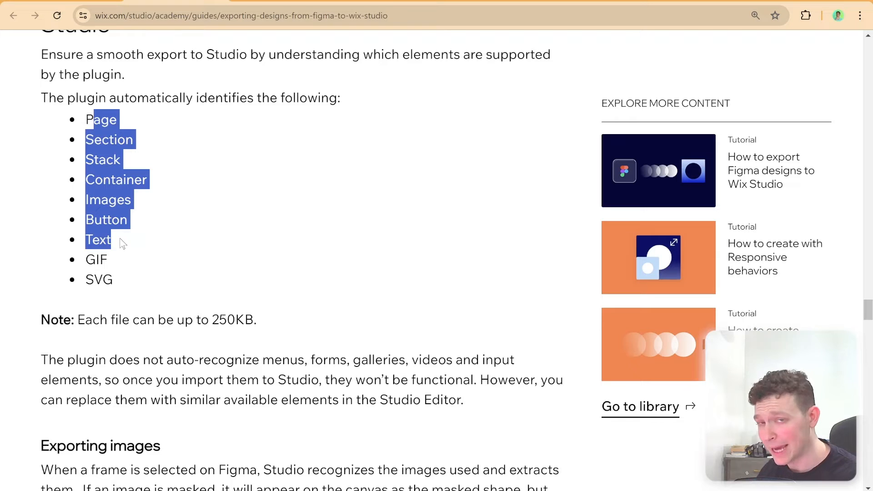
click(126, 222)
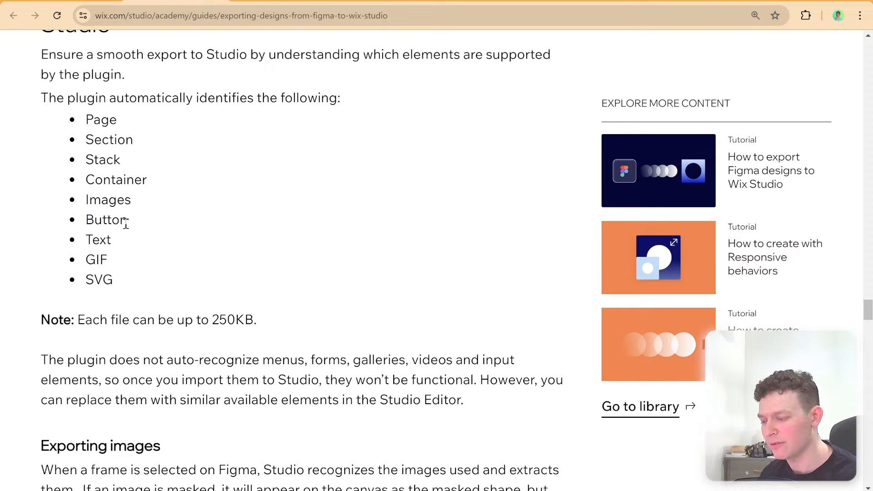
Read the guide's Backgrounds, Buttons and Containers guidance, highlighting the rules for designs to import as button components
scroll(111, 200, down, 10)
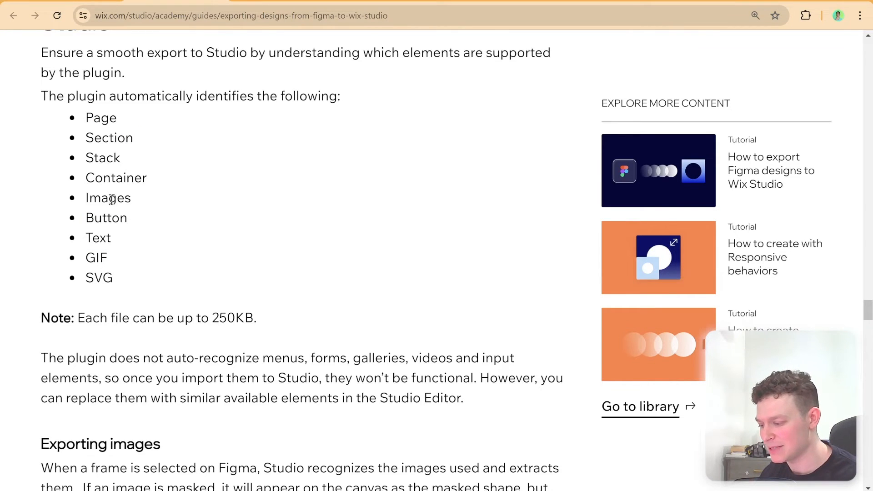
scroll(111, 200, down, 15)
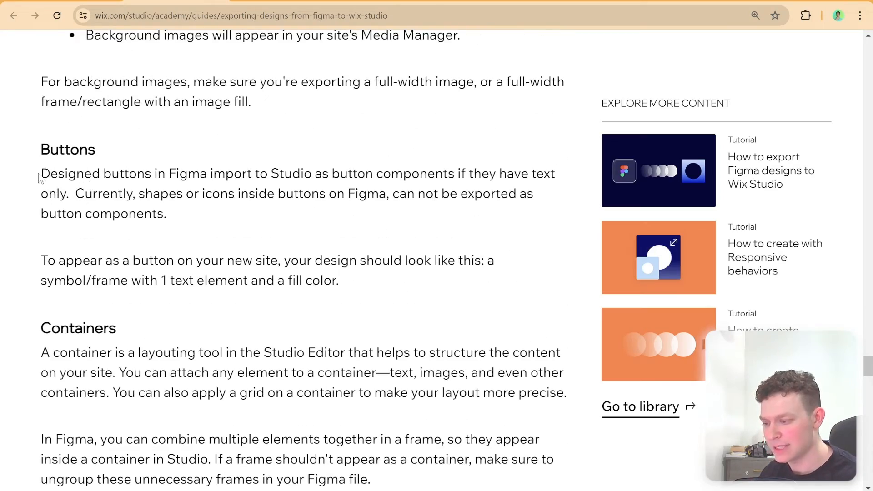
drag(40, 177, 491, 176)
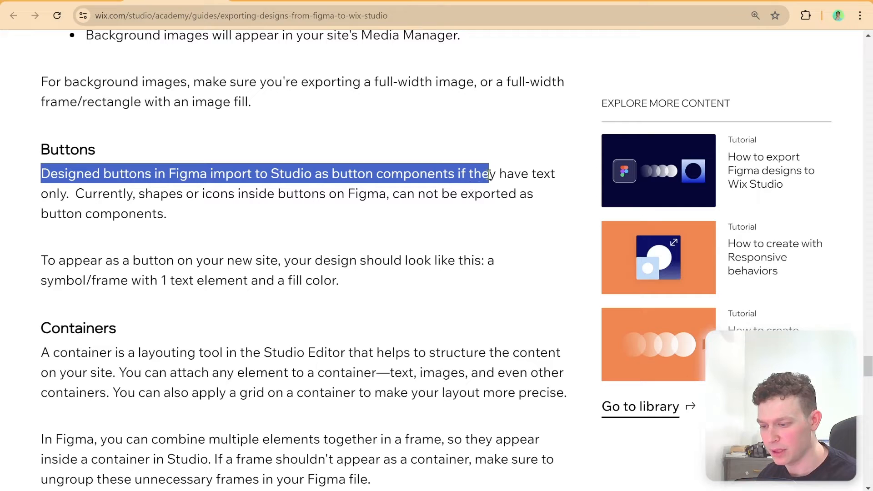
scroll(98, 208, down, 2)
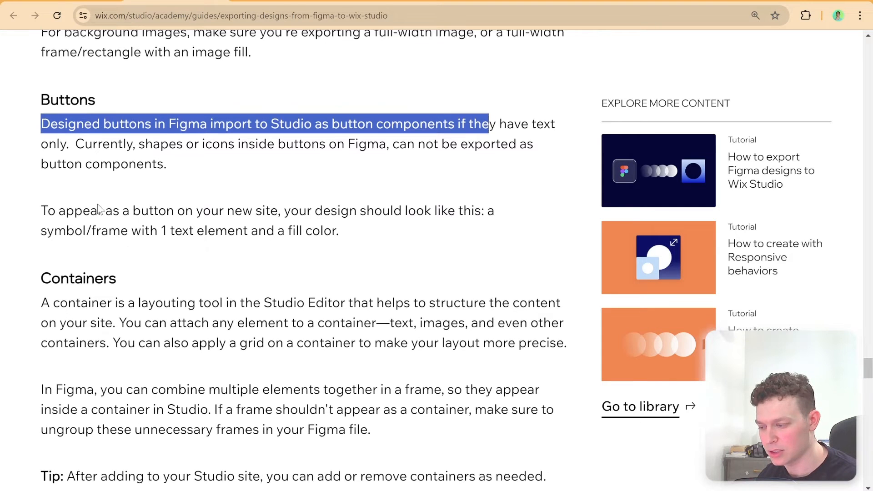
drag(41, 196, 528, 209)
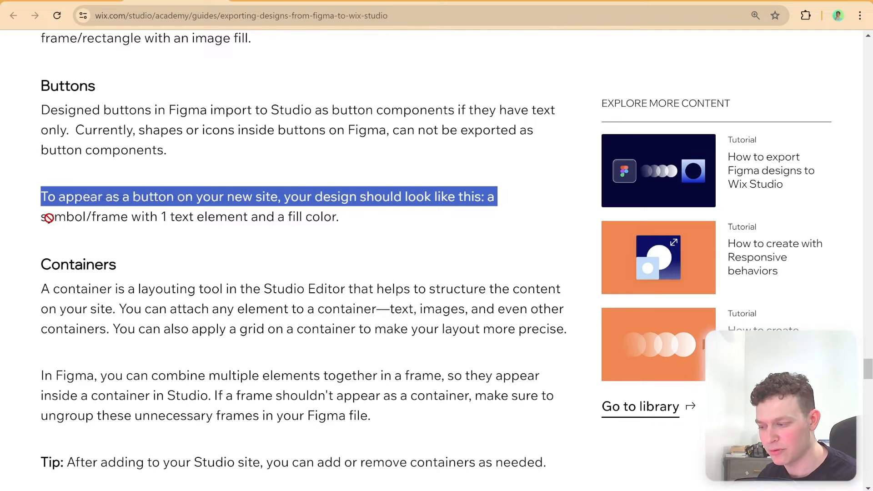
triple_click(299, 218)
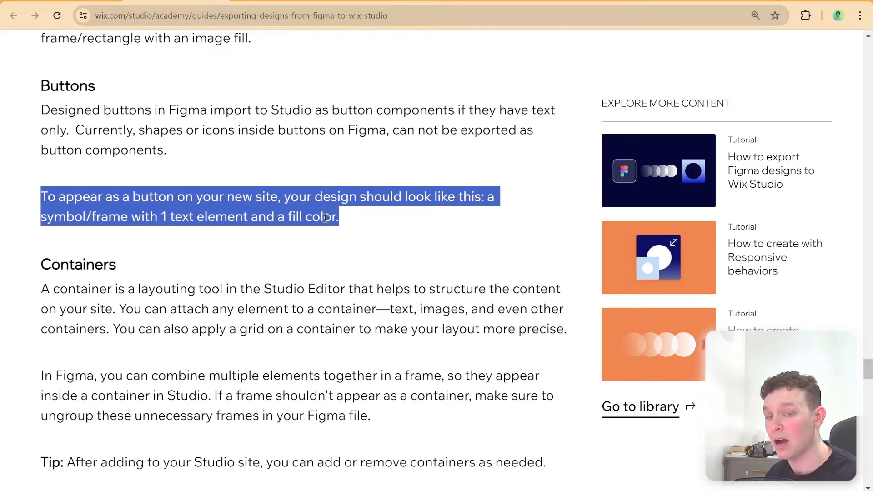
scroll(353, 240, down, 2)
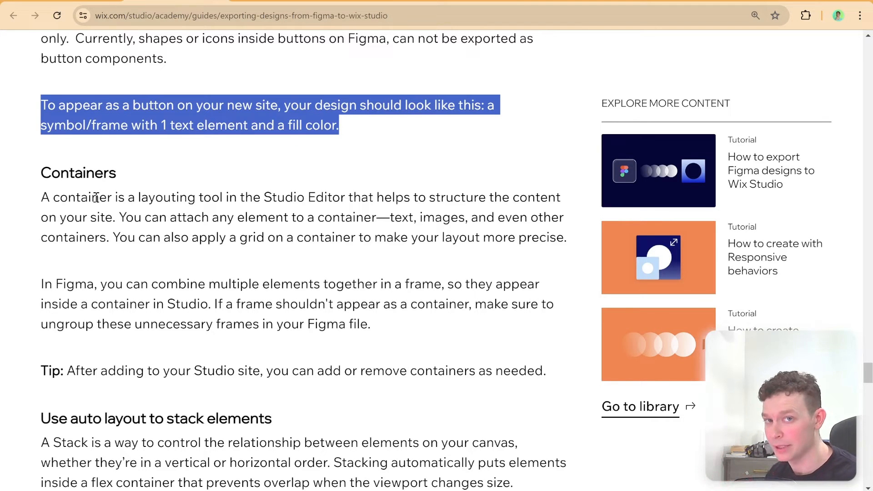
scroll(186, 211, up, 8)
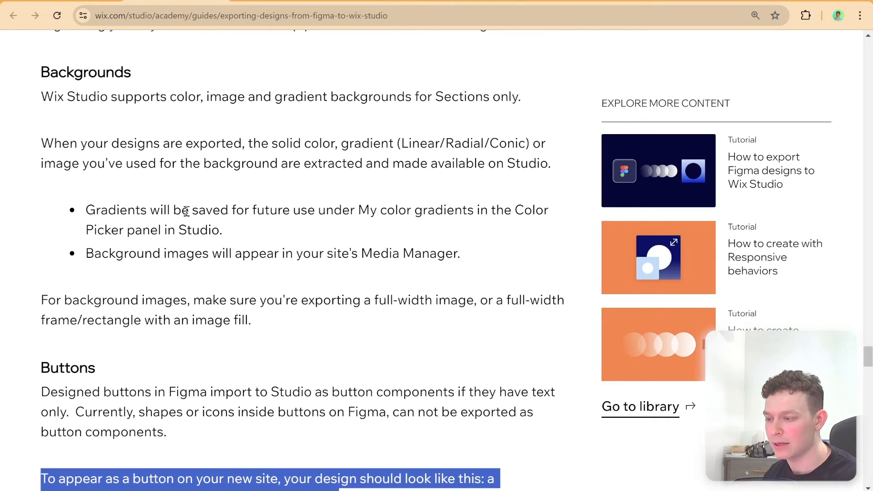
Switch to the MNTN Figma file and select the hero's MG and BG Hero layers to examine how the background is built
click(269, 1)
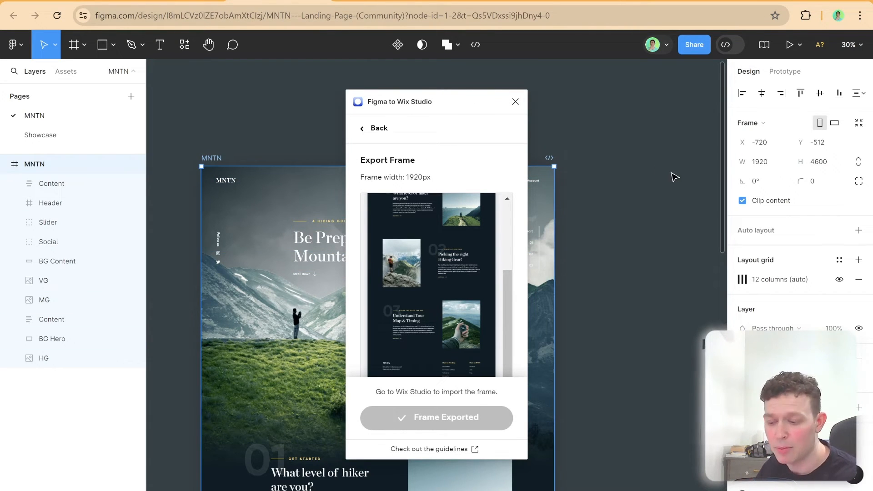
click(278, 317)
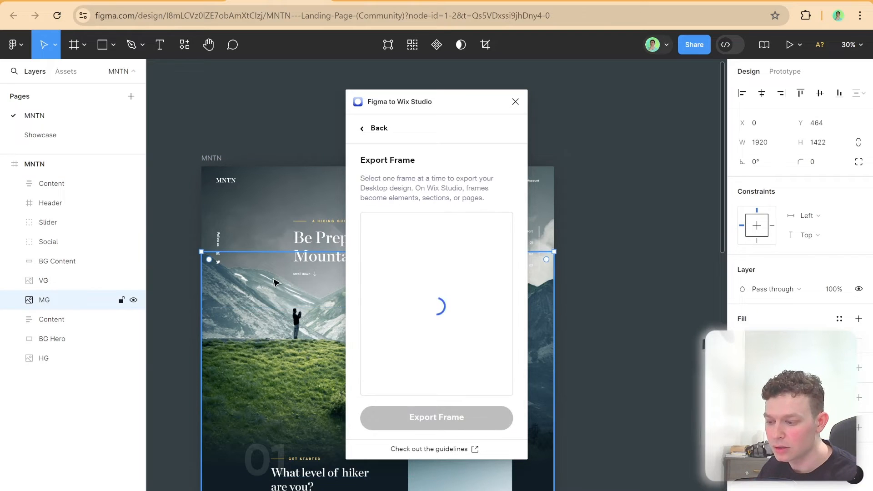
click(237, 200)
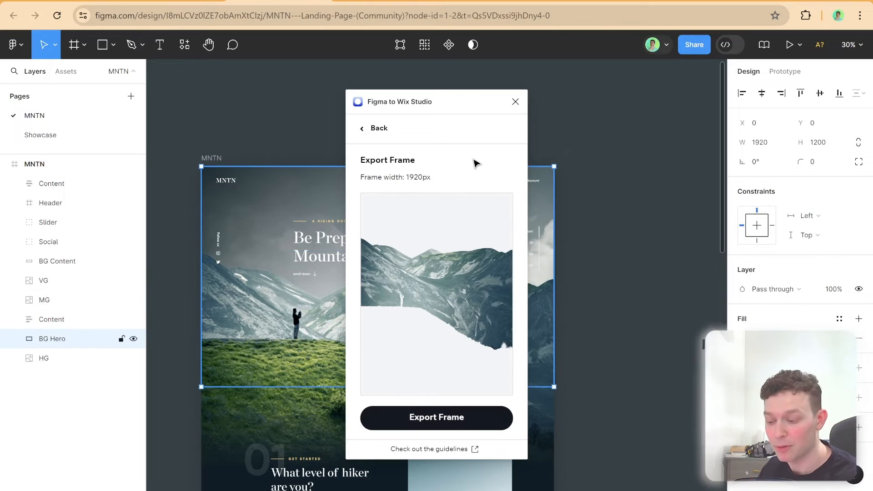
Close the Figma to Wix Studio plugin and examine the extent of the Content frame from section 01 to the footer
click(515, 101)
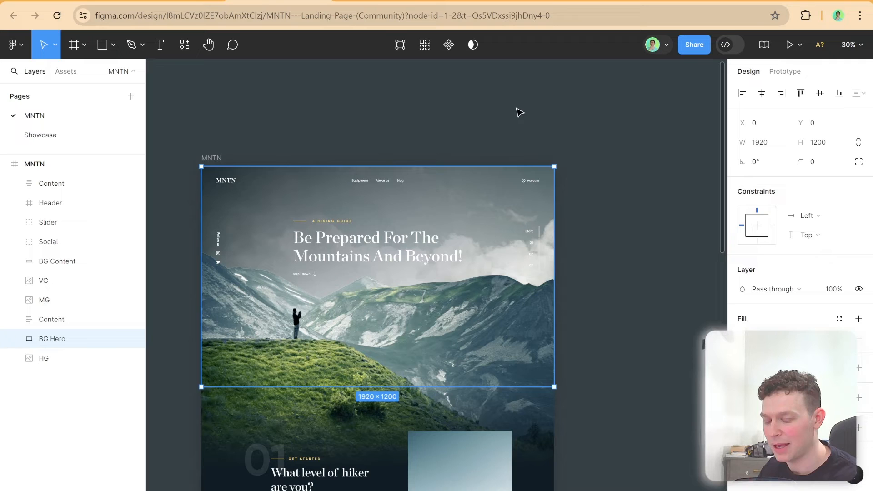
click(589, 147)
scroll(377, 178, down, 5)
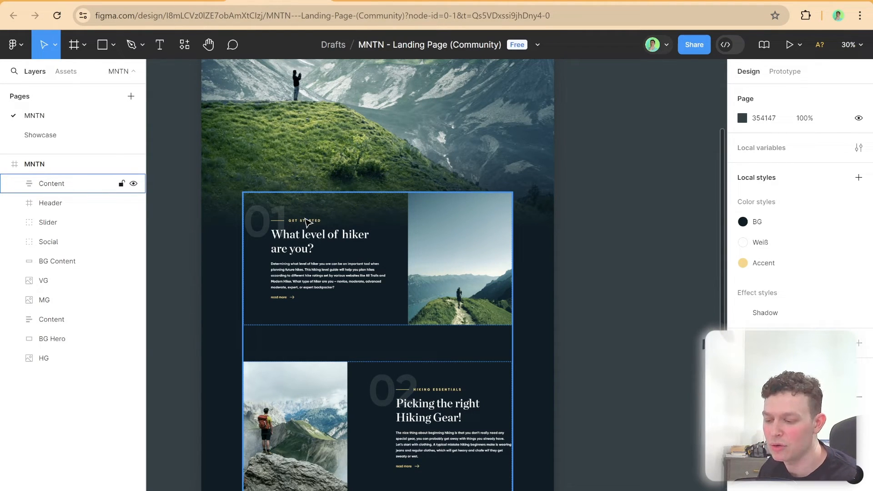
scroll(237, 222, down, 4)
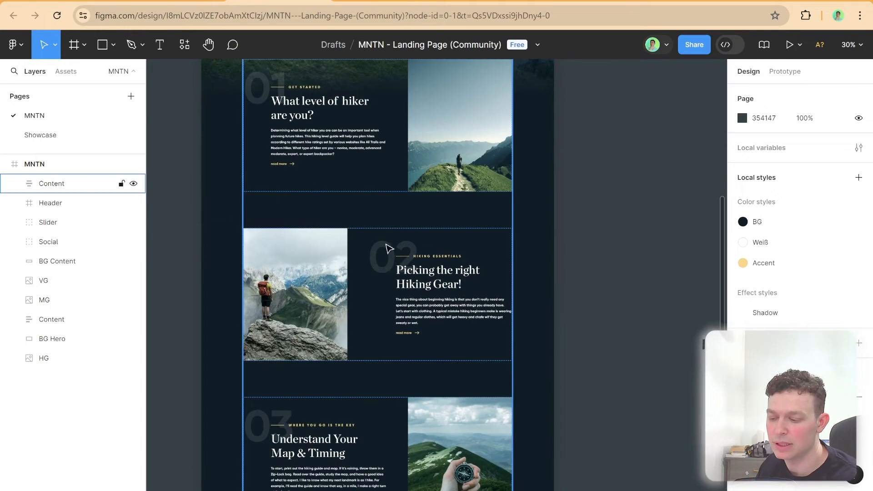
scroll(396, 248, down, 2)
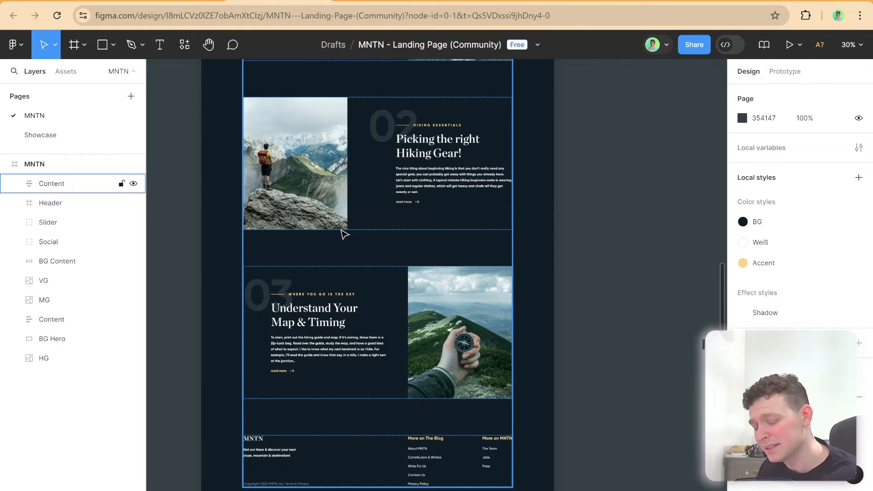
scroll(357, 230, down, 5)
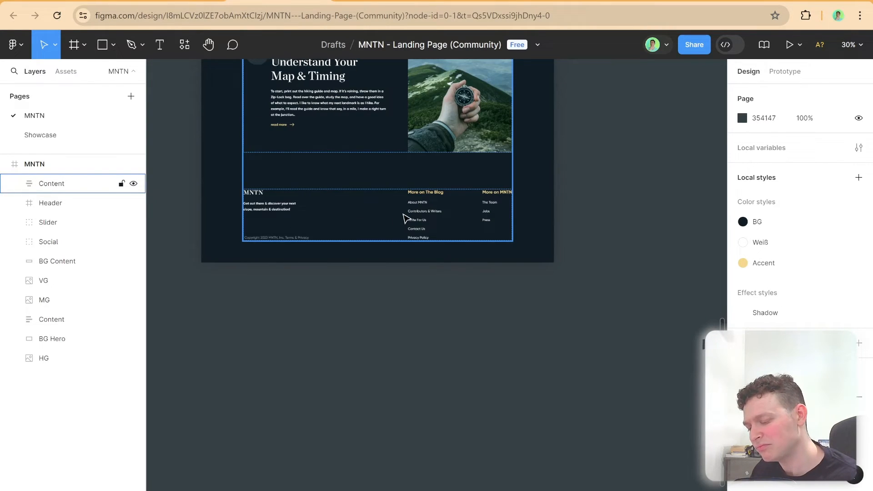
click(431, 215)
scroll(298, 214, up, 11)
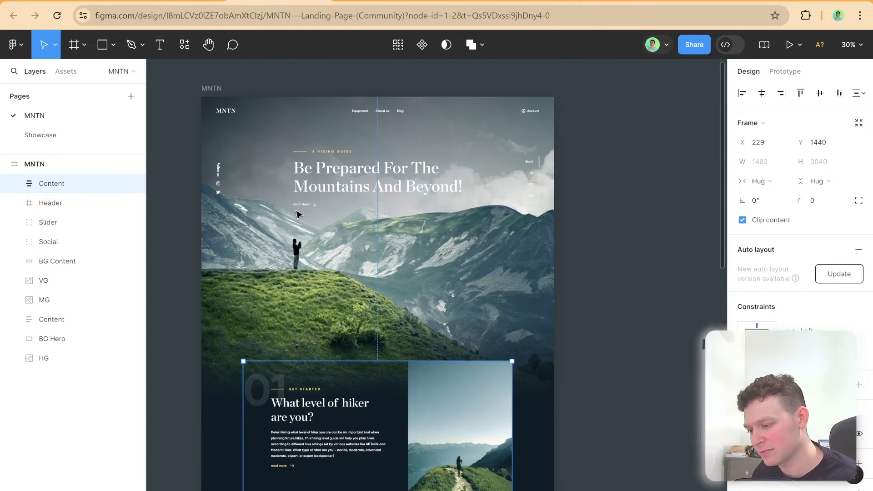
Select the hero's MG image layer and examine how it overlaps the Content frame's sections below
click(307, 209)
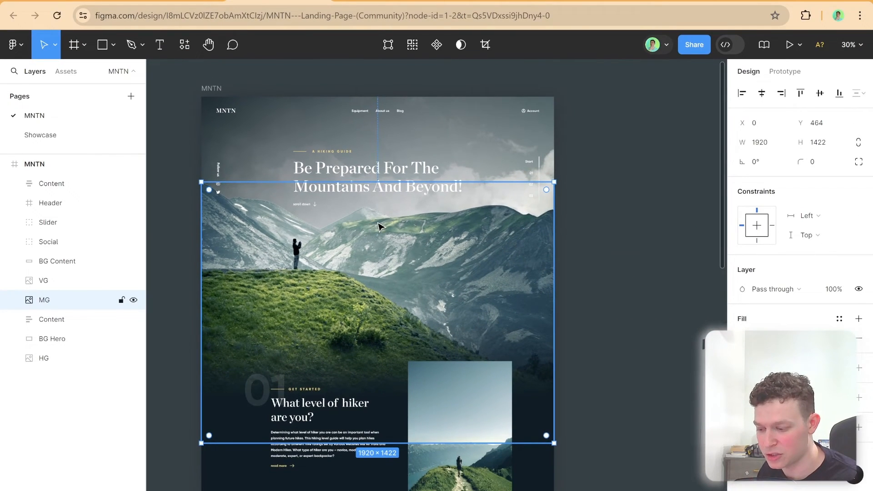
scroll(378, 225, down, 5)
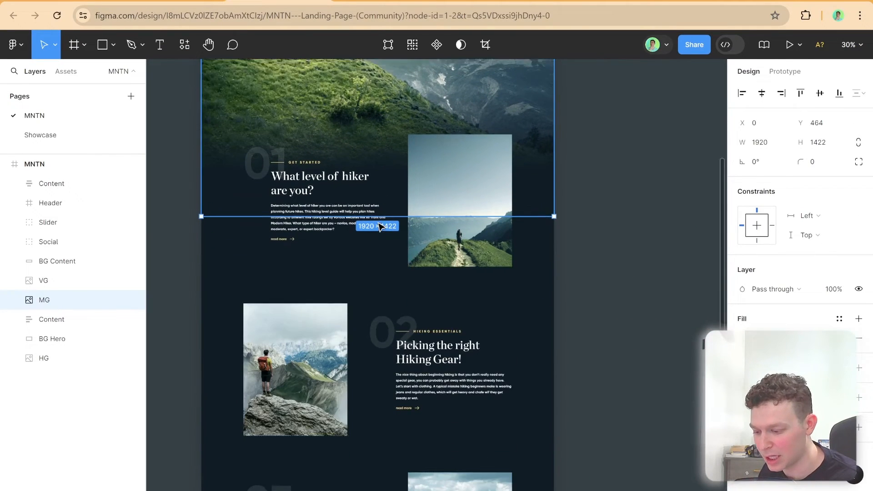
click(318, 240)
scroll(450, 254, up, 5)
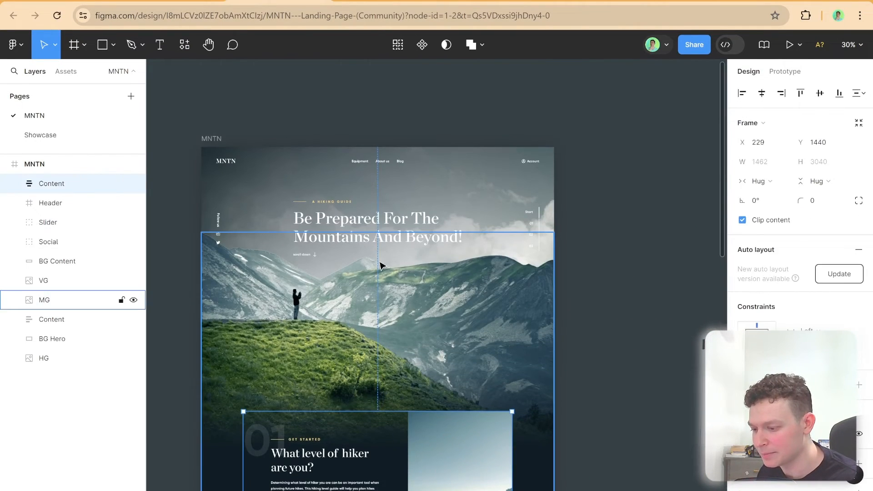
click(361, 266)
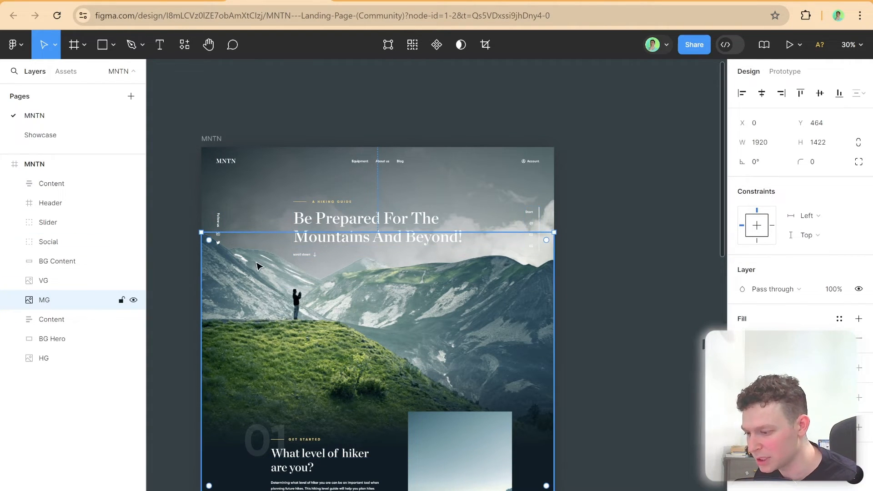
scroll(361, 254, down, 6)
scroll(369, 255, down, 5)
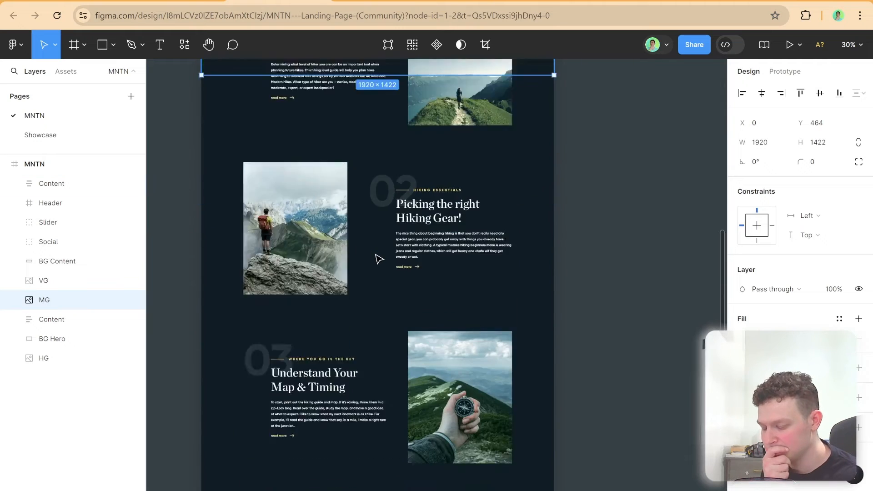
scroll(429, 274, up, 6)
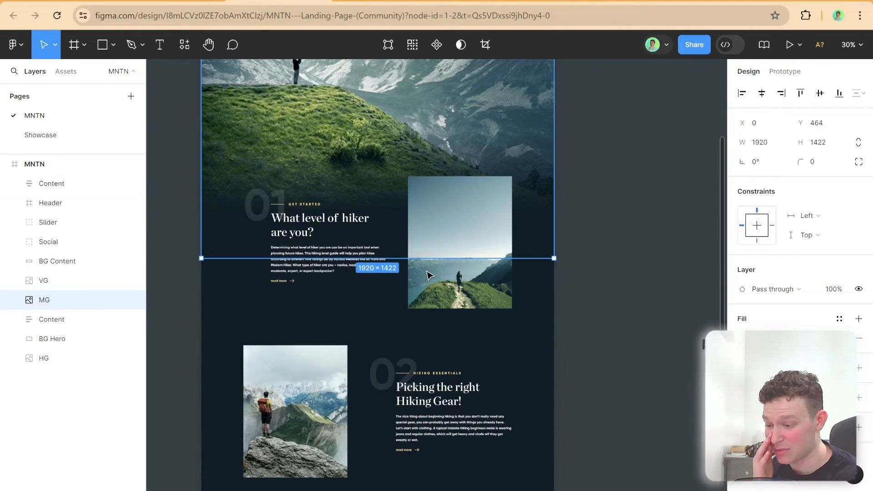
scroll(430, 275, down, 5)
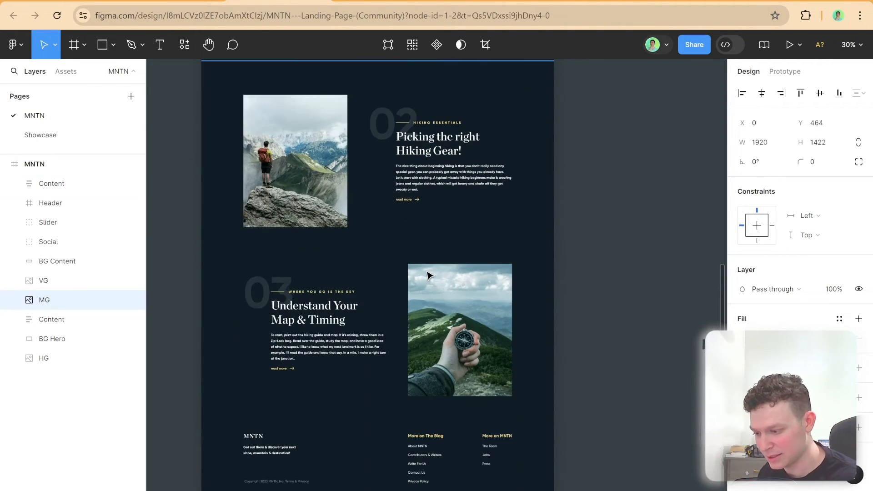
Switch to the MNTN site in Wix Studio and review the imported sections 01 to 03 and the footer
click(426, 184)
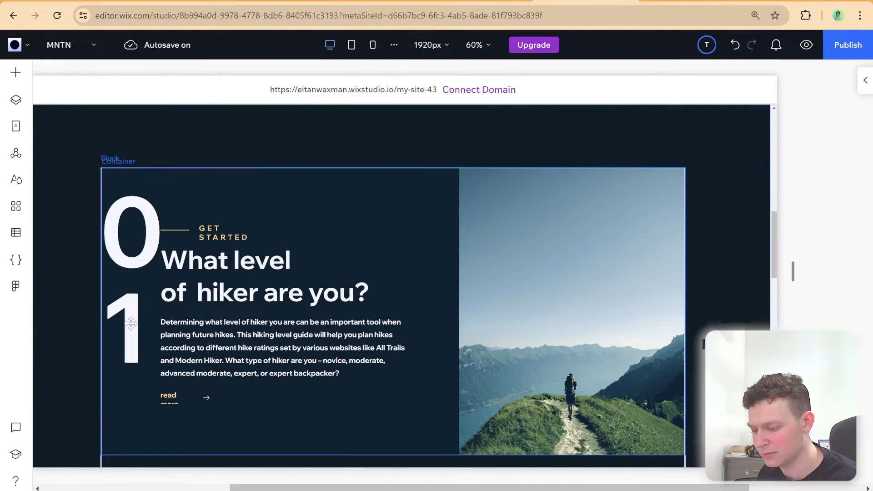
scroll(302, 308, down, 5)
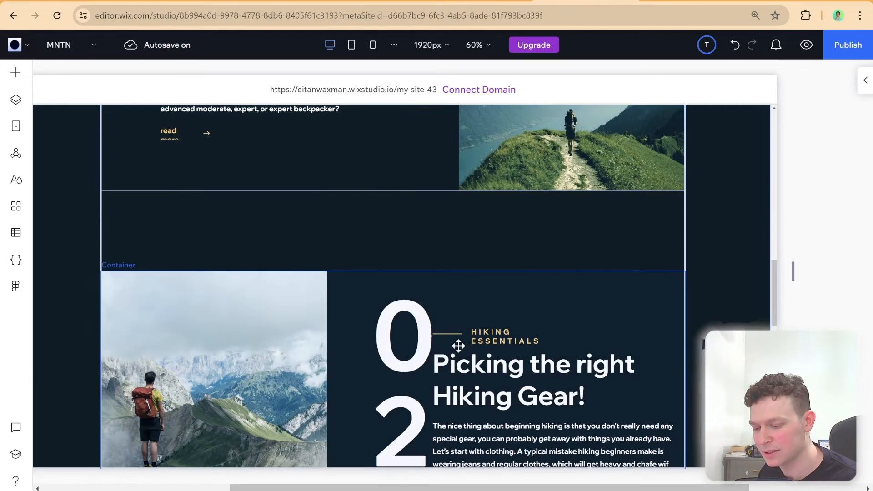
scroll(458, 344, down, 3)
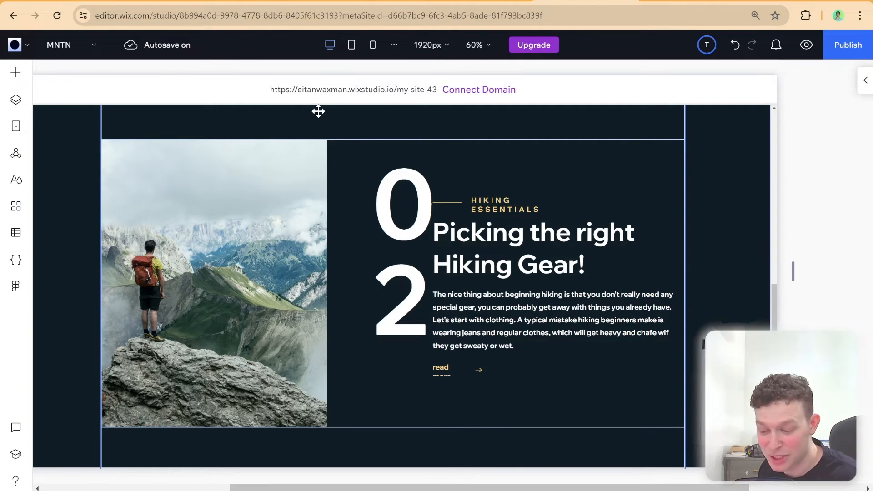
scroll(366, 123, down, 8)
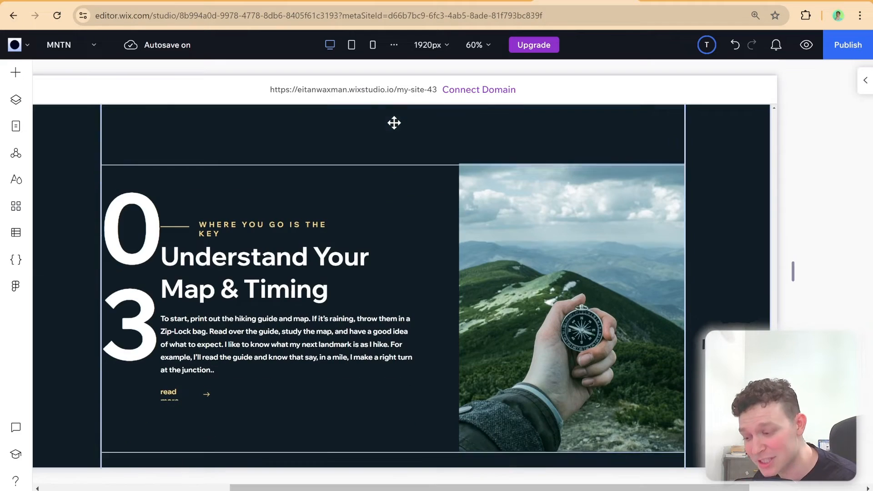
scroll(393, 124, down, 5)
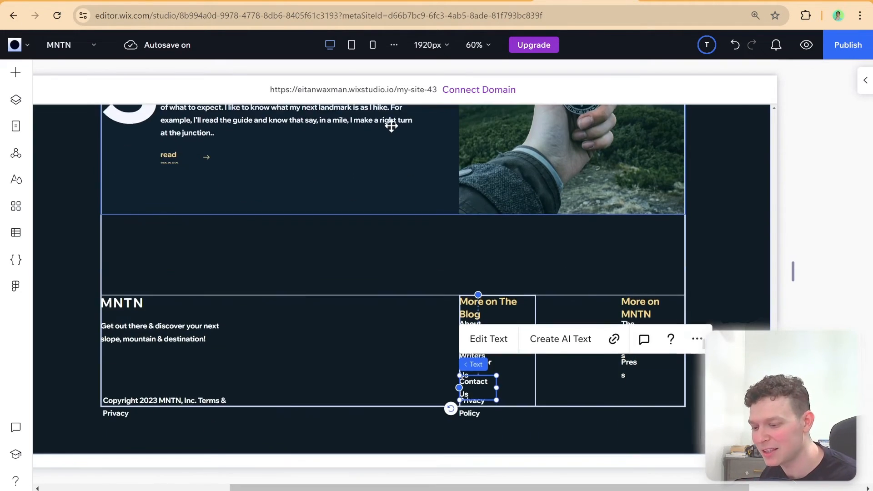
scroll(391, 126, down, 1)
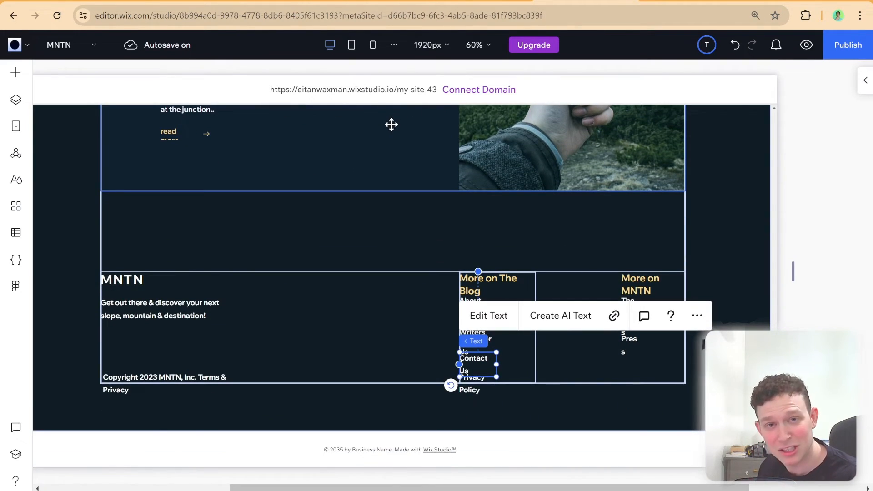
scroll(378, 236, up, 13)
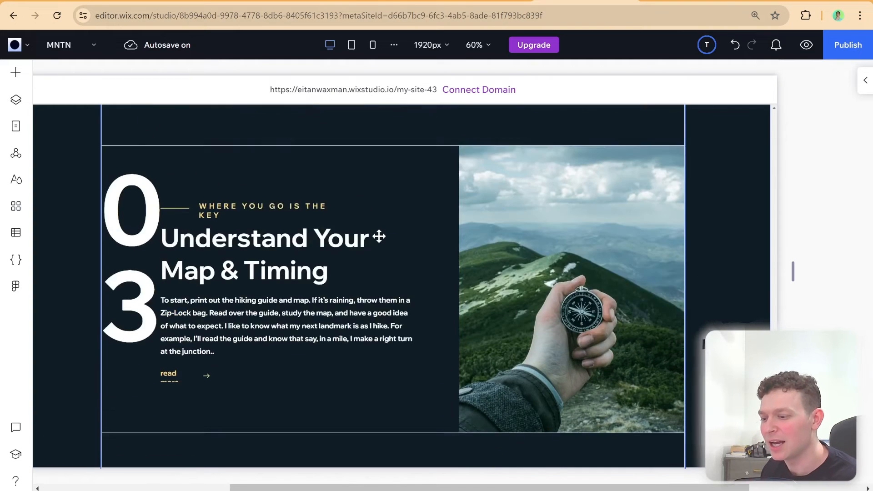
scroll(378, 236, up, 10)
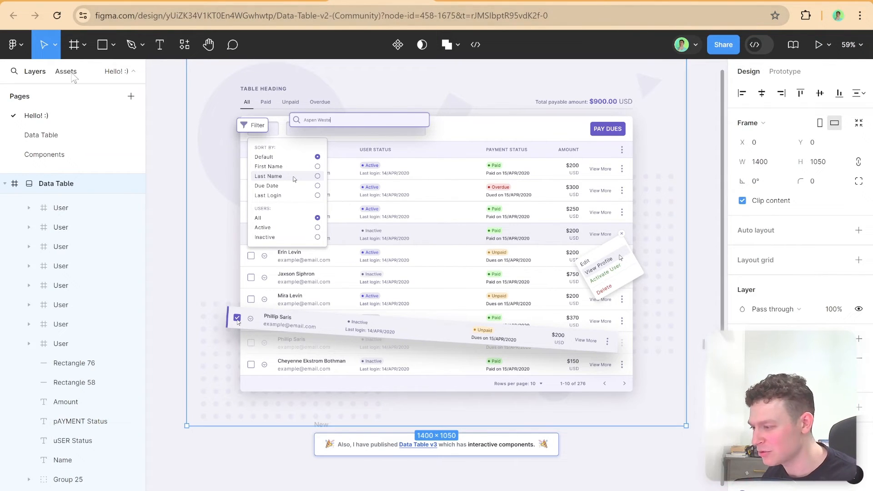
Switch to the Data Table v2 file in Figma, run the Figma to Wix Studio plugin and begin the export setup
click(22, 49)
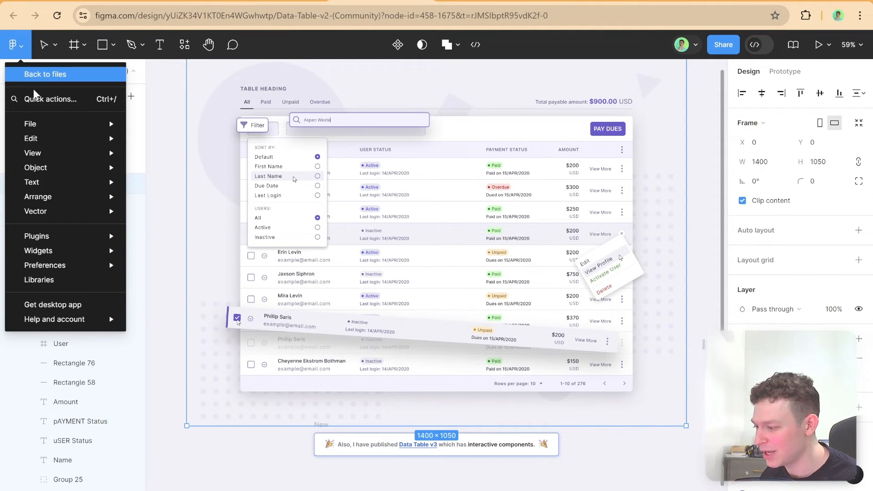
mouse_move(43, 253)
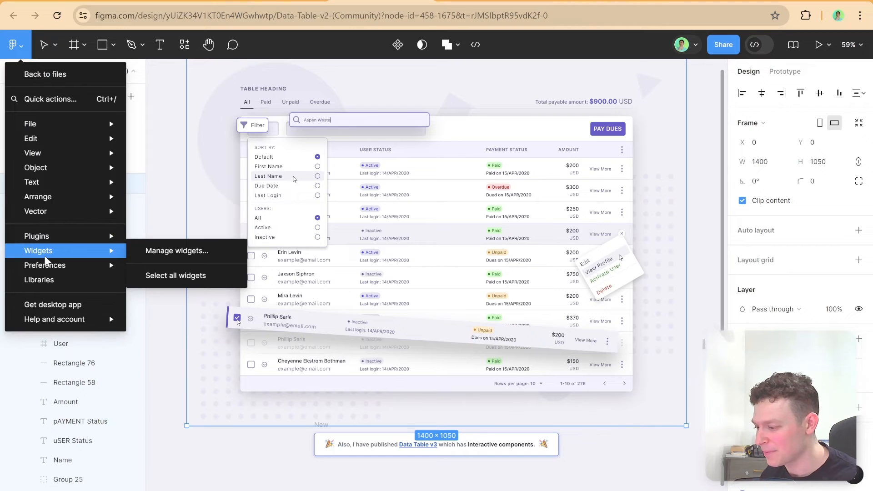
mouse_move(59, 239)
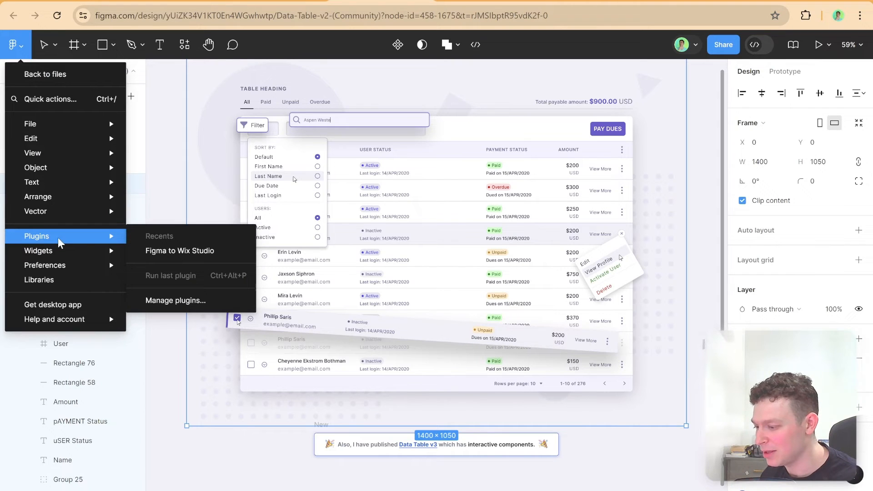
click(177, 252)
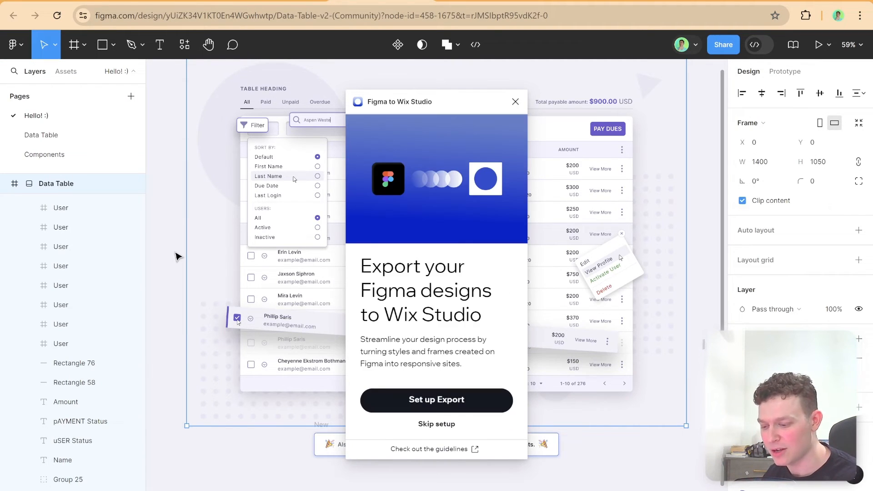
click(434, 410)
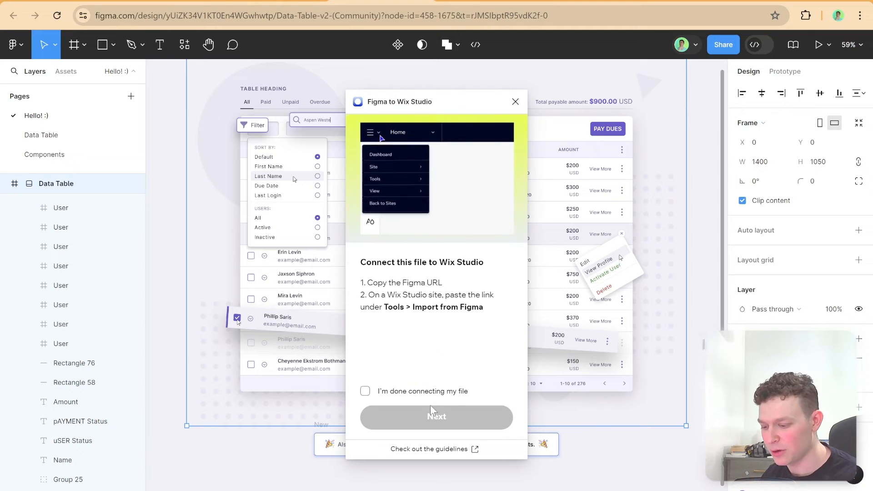
Copy the Data Table v2 file's URL and open Import from Figma on the MNTN site in Wix Studio
click(396, 15)
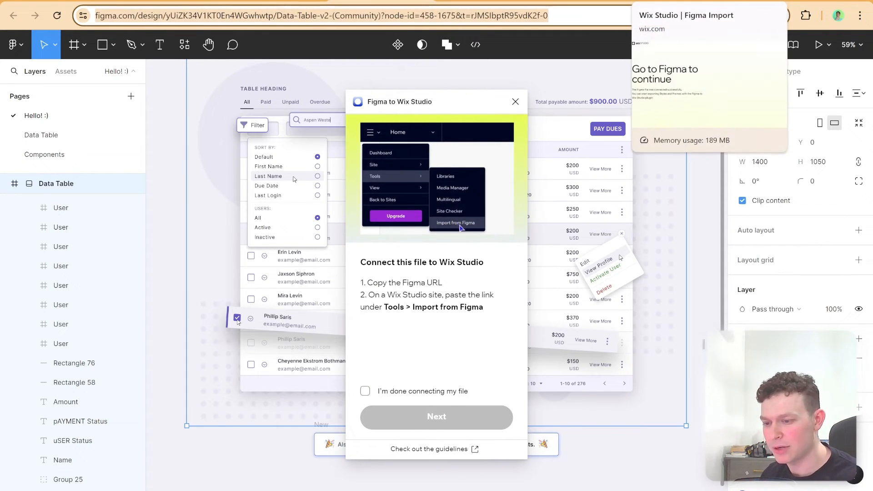
click(649, 2)
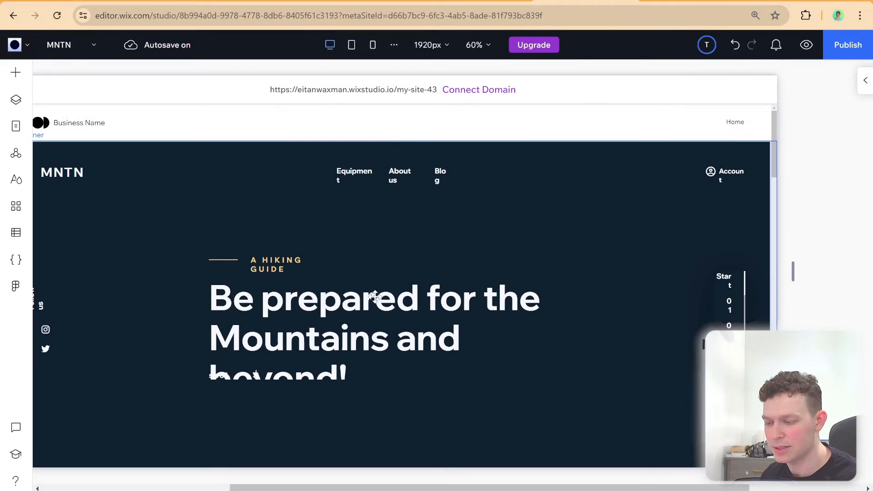
click(21, 45)
mouse_move(47, 105)
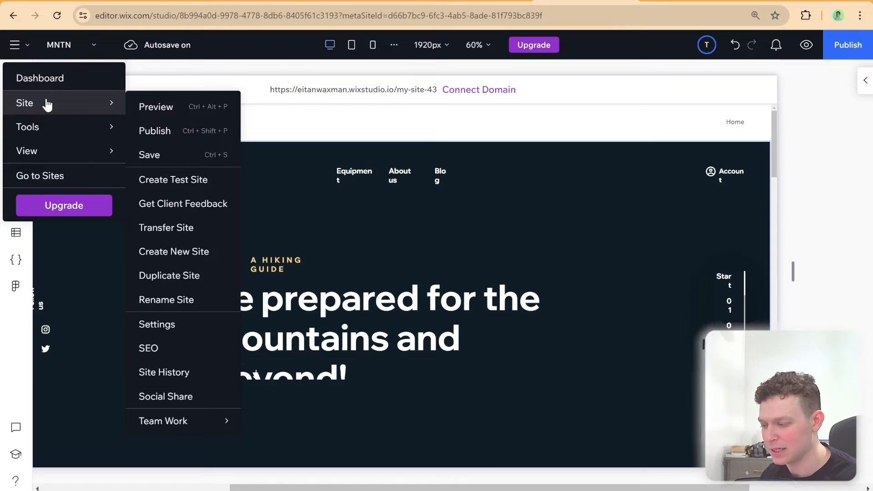
mouse_move(55, 133)
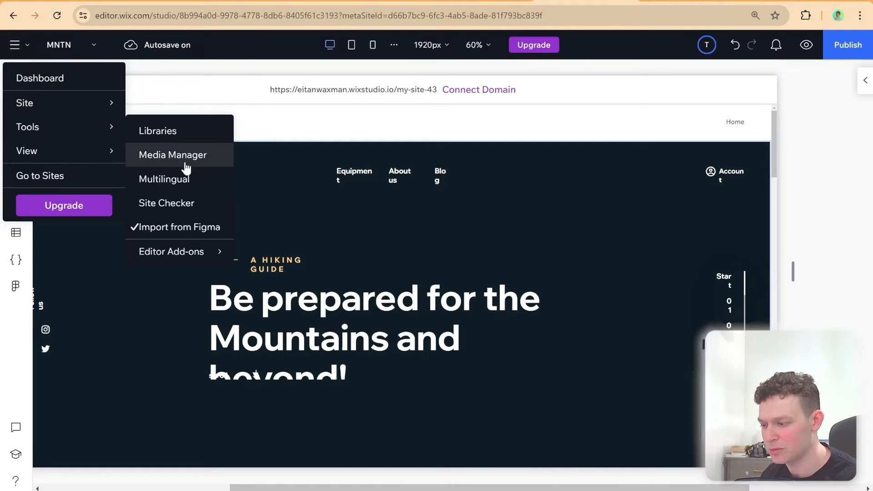
click(184, 227)
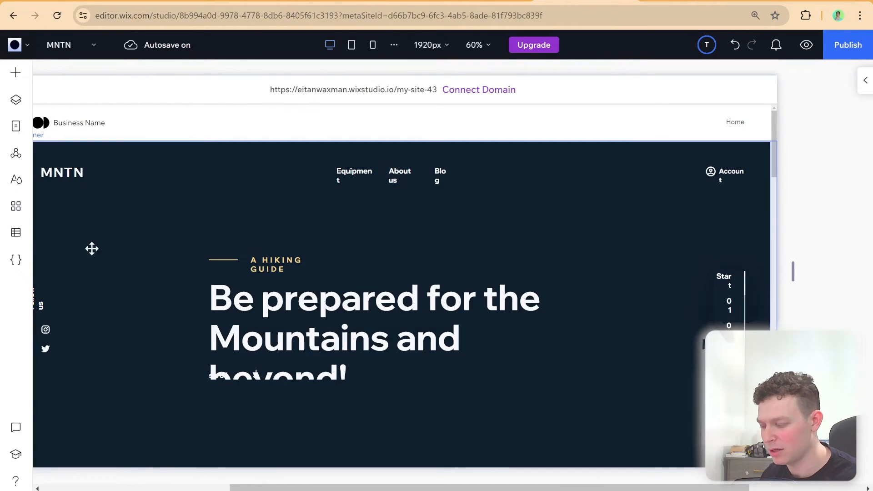
click(27, 45)
mouse_move(62, 138)
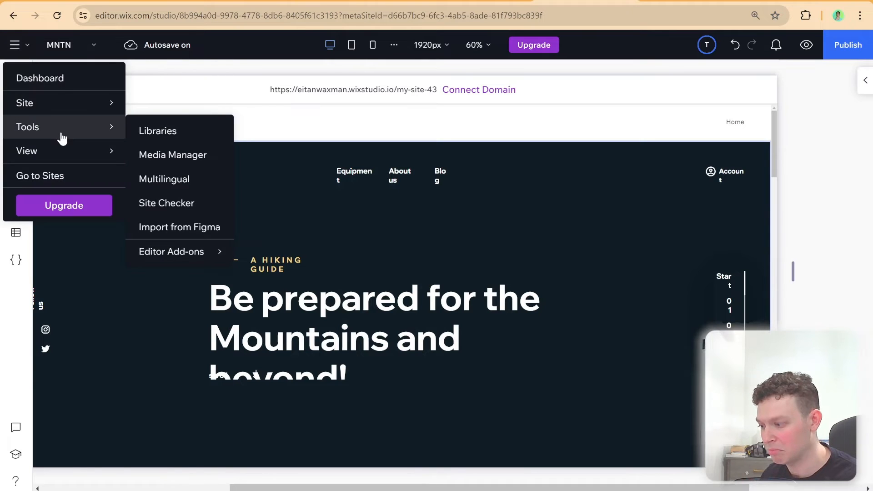
click(157, 226)
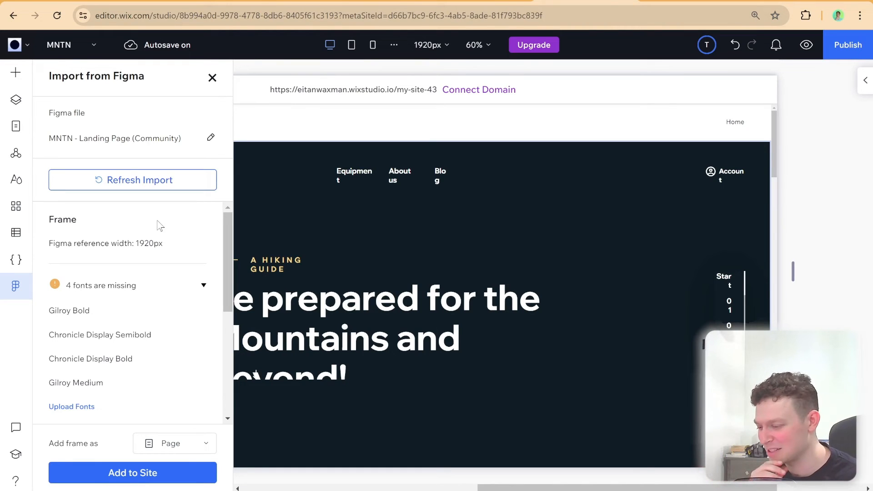
Replace the linked Figma file with the copied Data Table v2 link and connect it
click(211, 142)
key(ctrl+v)
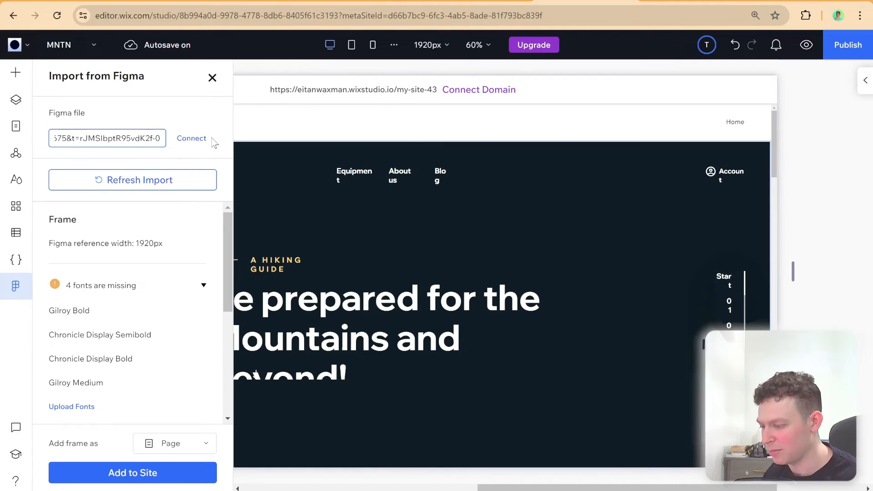
click(185, 140)
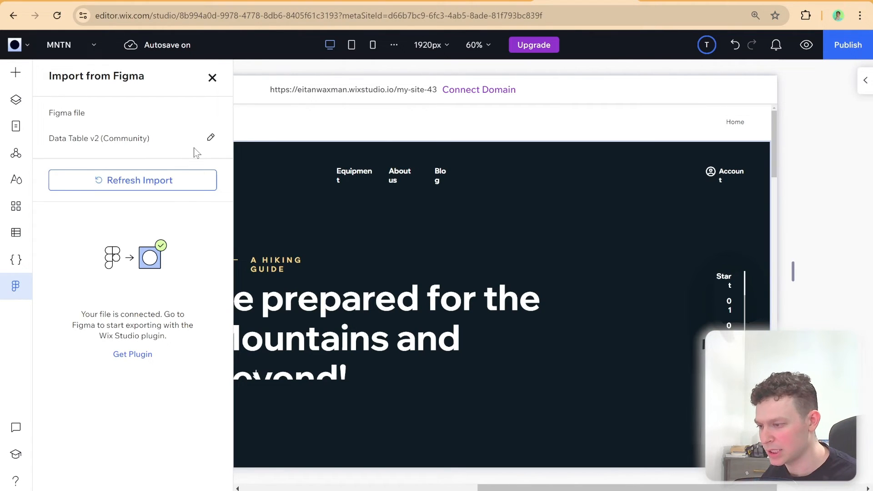
Switch to the Data Table v2 file in Figma and confirm in the Figma to Wix Studio plugin that the file is connected
click(400, 0)
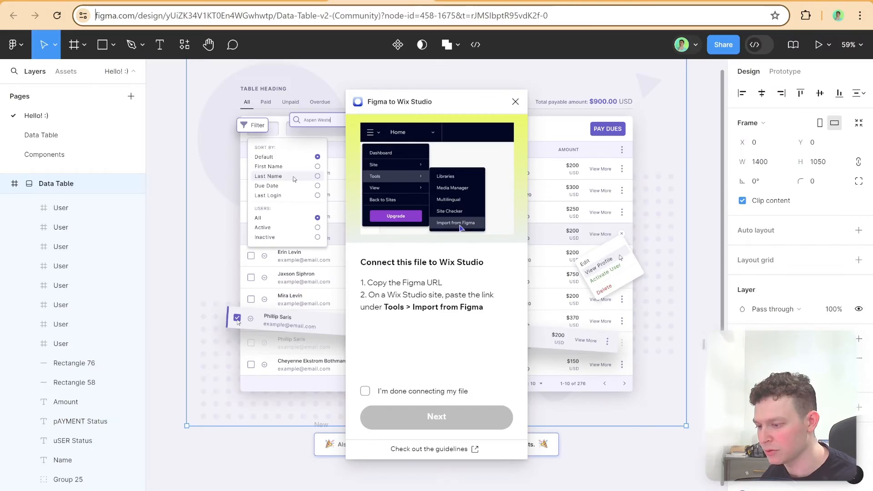
click(429, 395)
click(428, 416)
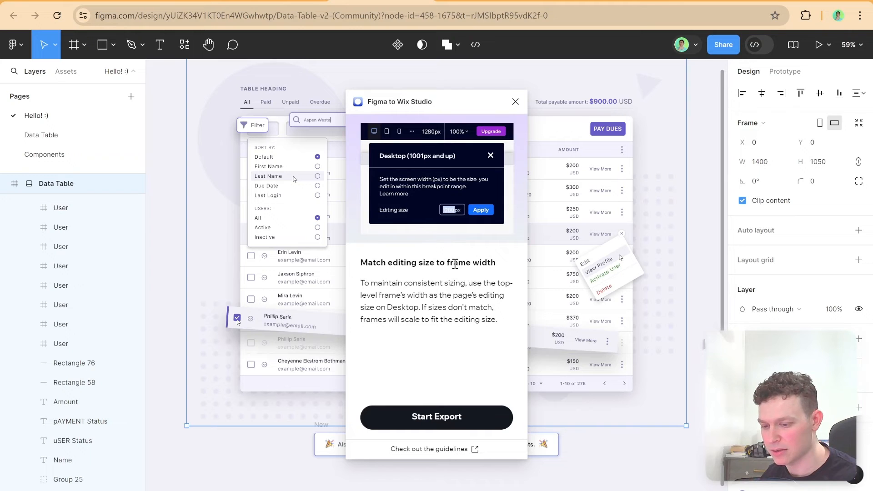
Check the Data Table frame's width in Figma and set the MNTN site's desktop editing size in Wix Studio to 1400 px
click(759, 162)
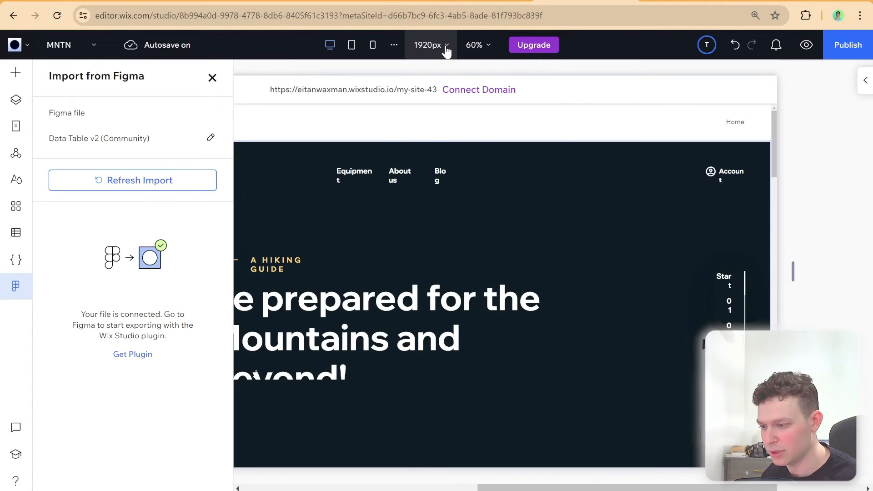
click(445, 44)
text(1400)
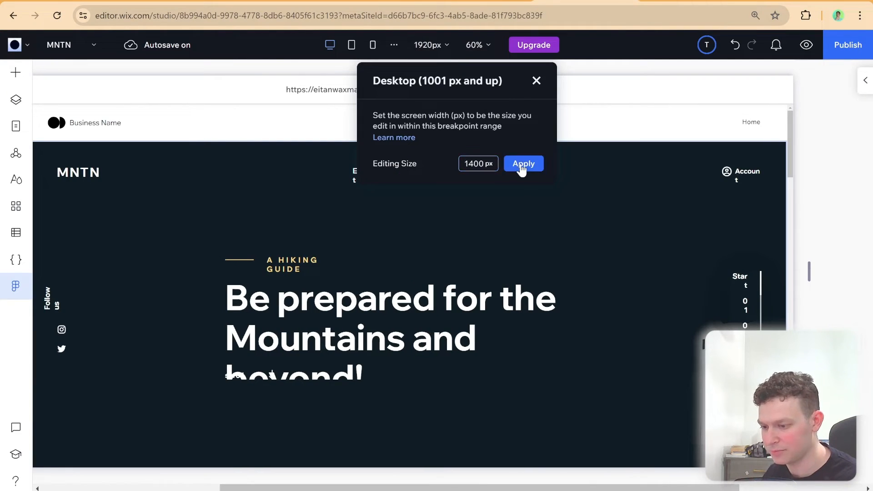
click(521, 164)
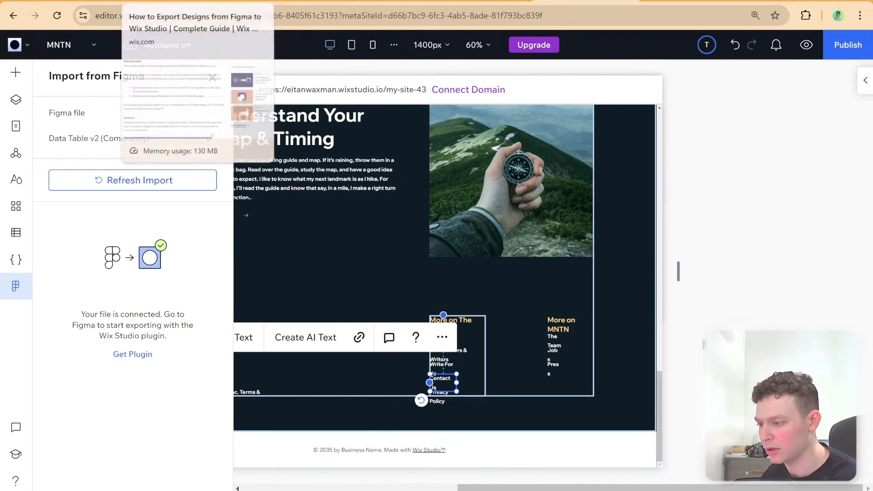
Return to the Data Table v2 file in Figma, start the plugin export and export the design's styles
click(382, 1)
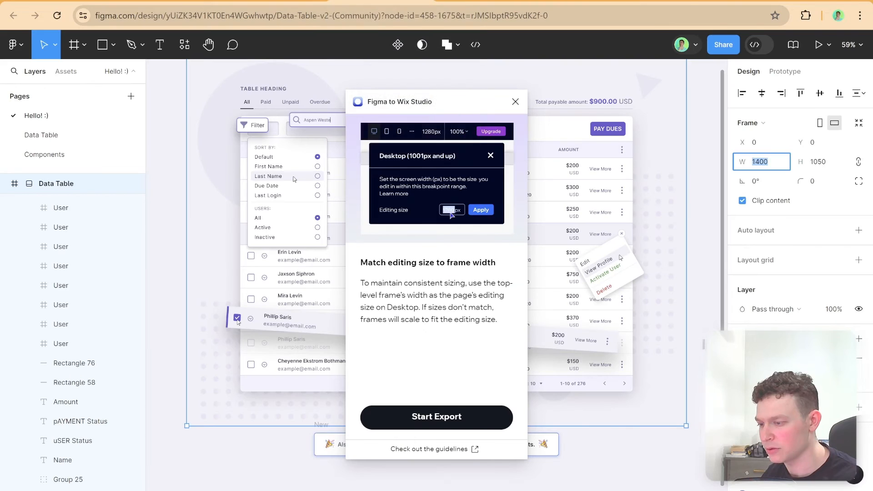
click(473, 424)
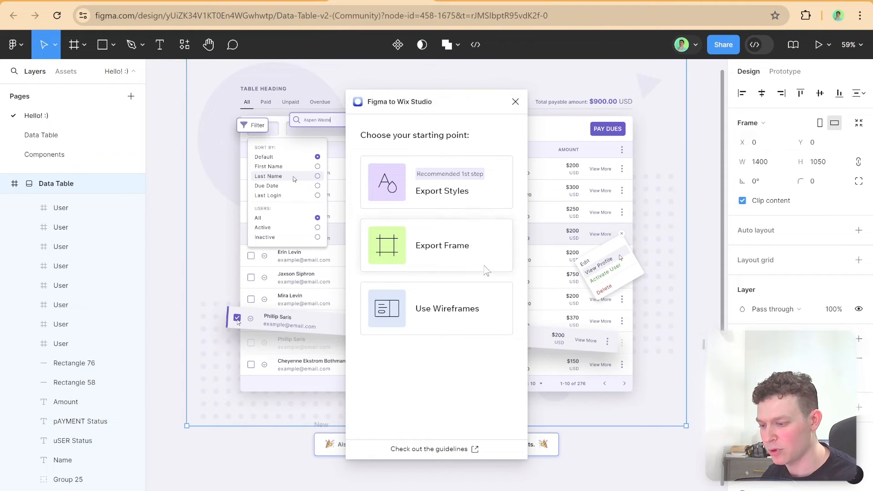
click(464, 198)
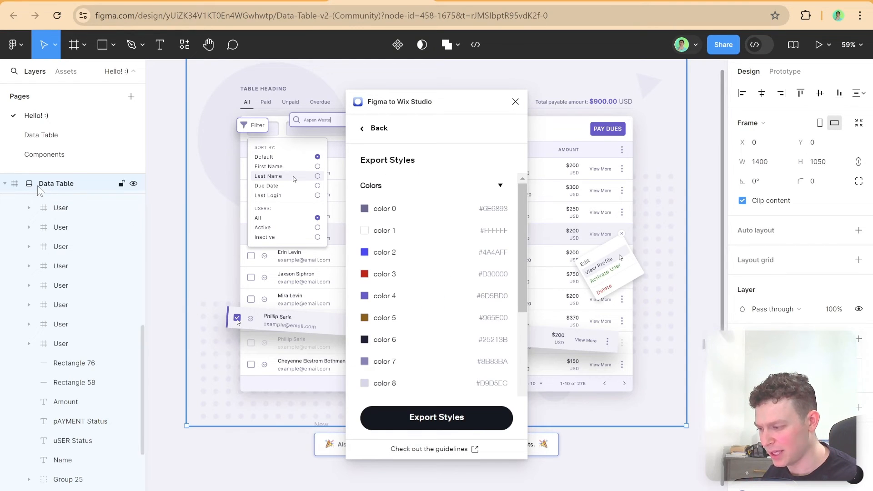
scroll(413, 257, down, 5)
scroll(413, 257, up, 5)
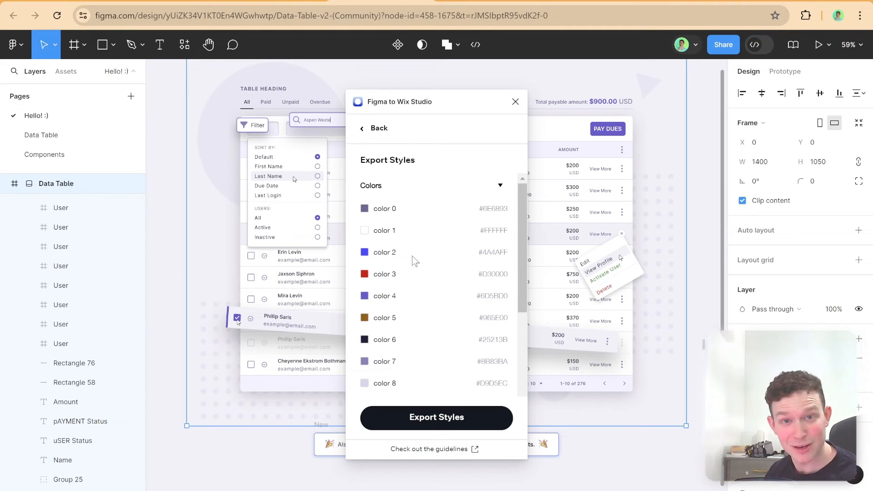
click(460, 415)
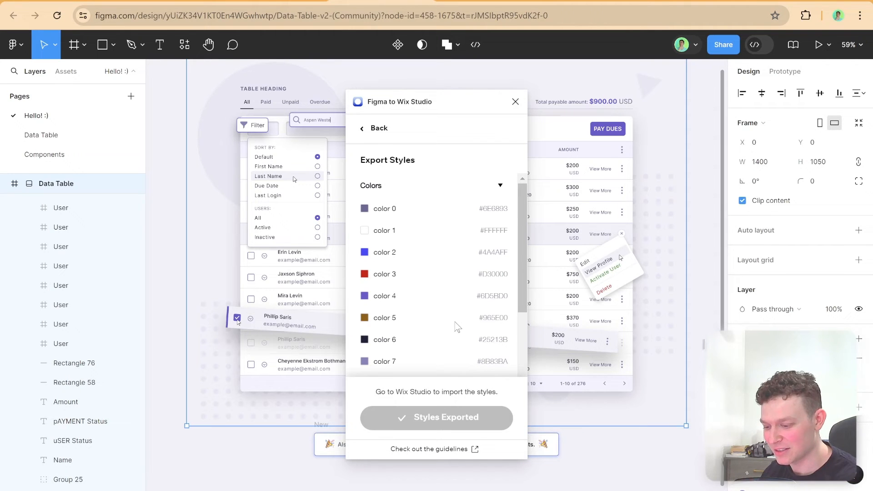
Go back to the plugin's starting points and export the Data Table frame
click(378, 128)
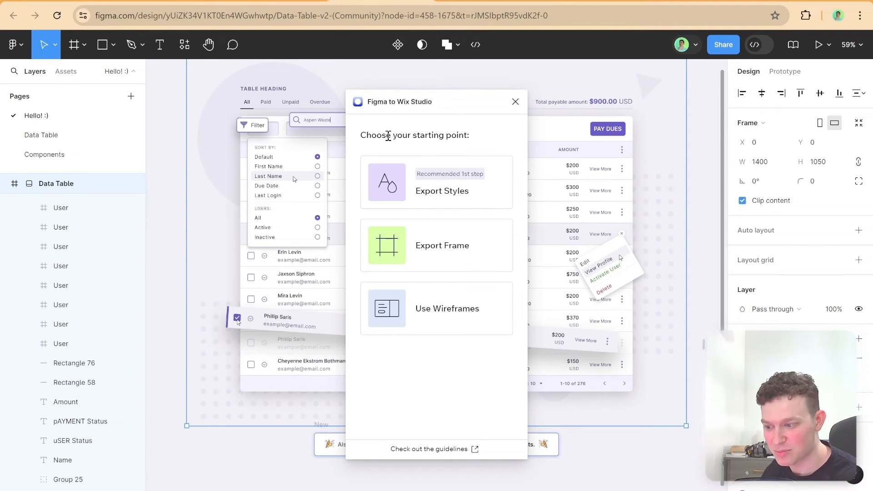
click(451, 253)
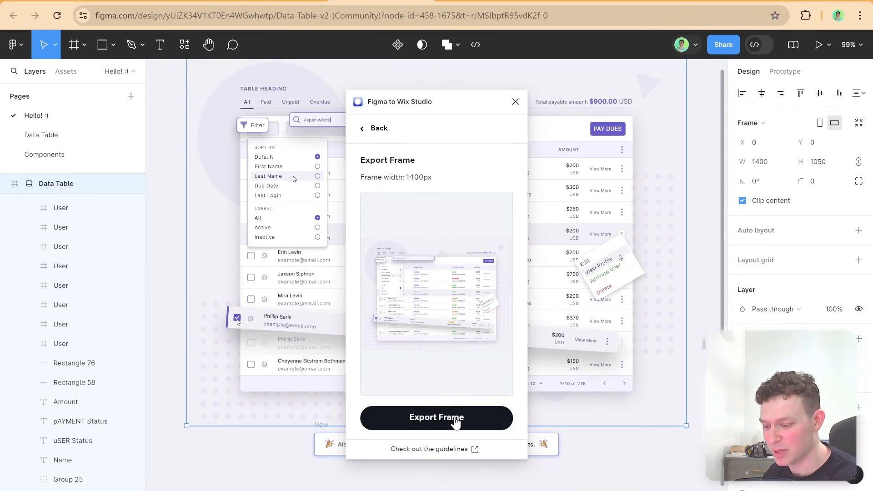
click(379, 486)
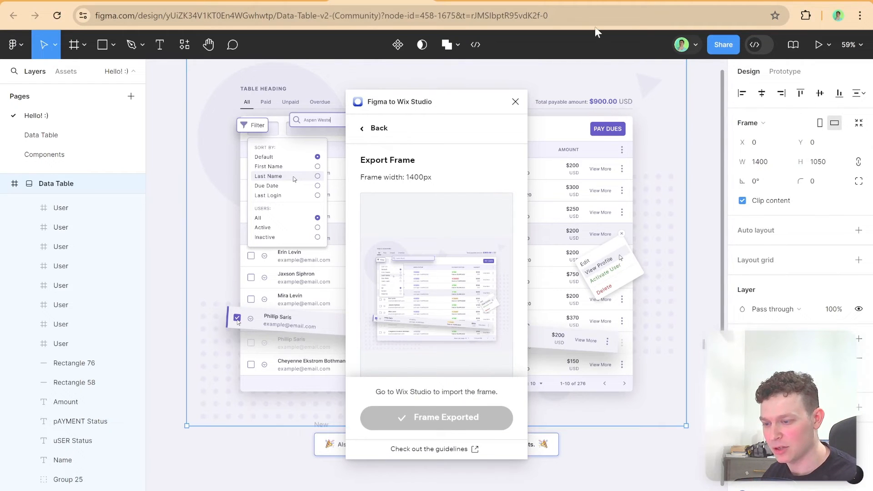
Switch to the site in Wix Studio, refresh the Figma import and add the Data Table frame to the site as a page
click(593, 0)
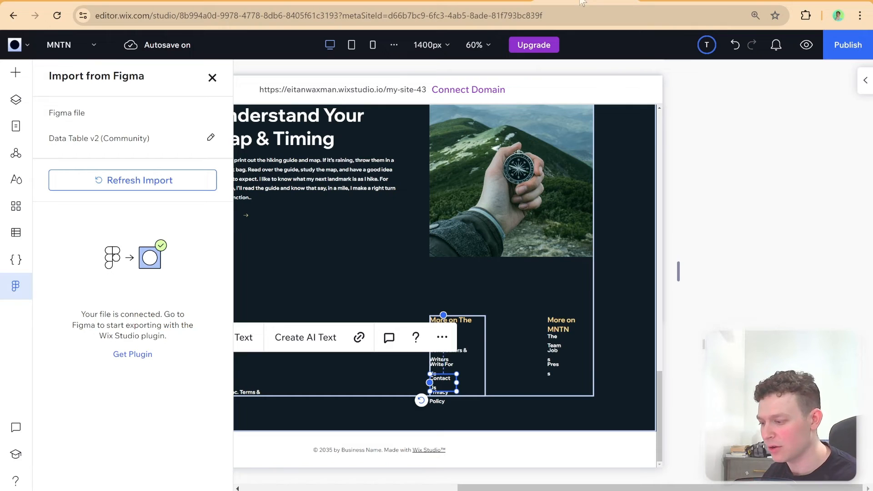
click(155, 183)
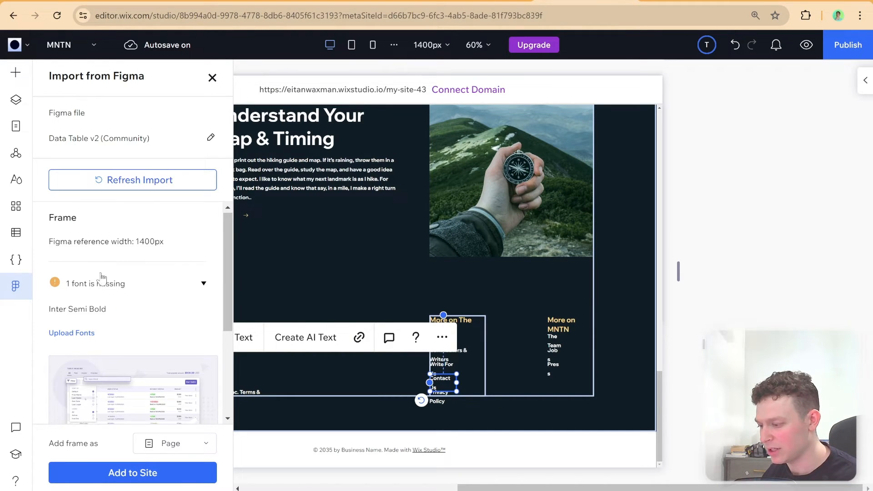
scroll(101, 278, down, 4)
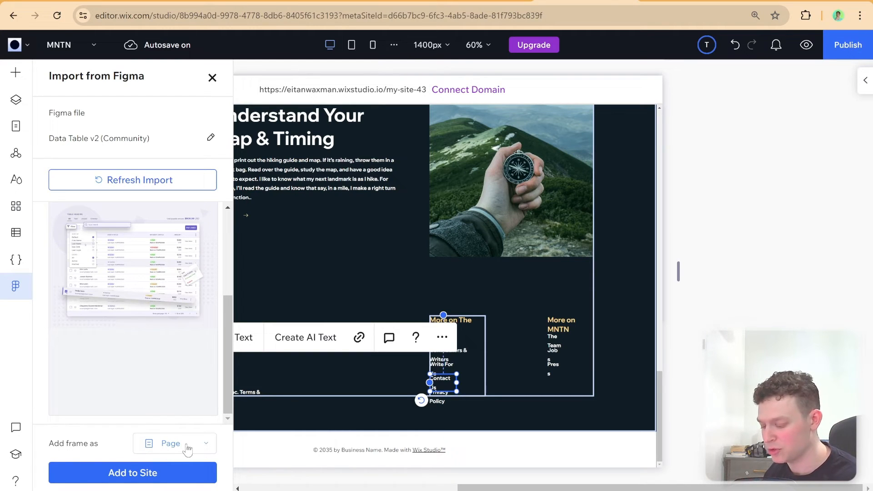
click(161, 468)
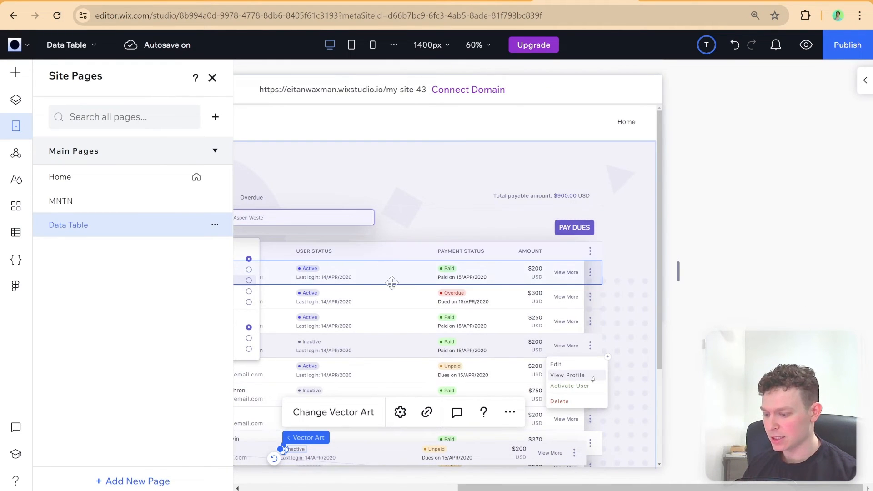
Close the site pages list and look over the whole imported Data Table page
scroll(508, 211, down, 3)
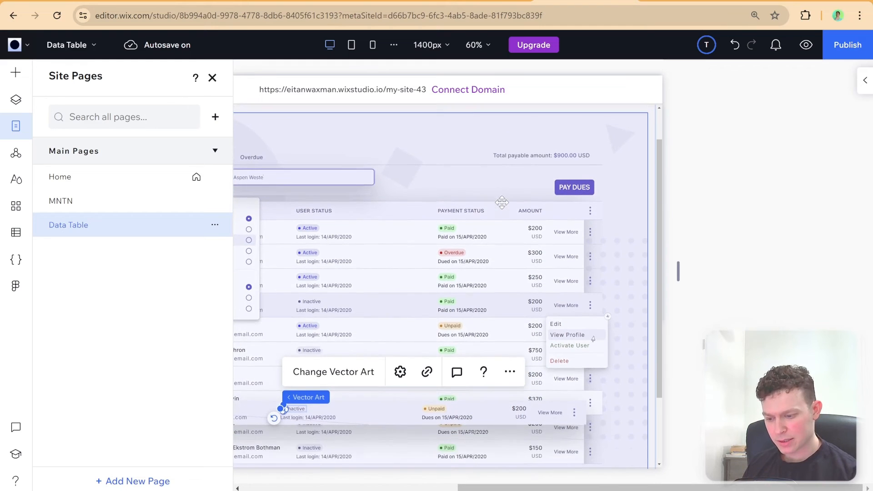
scroll(502, 202, up, 1)
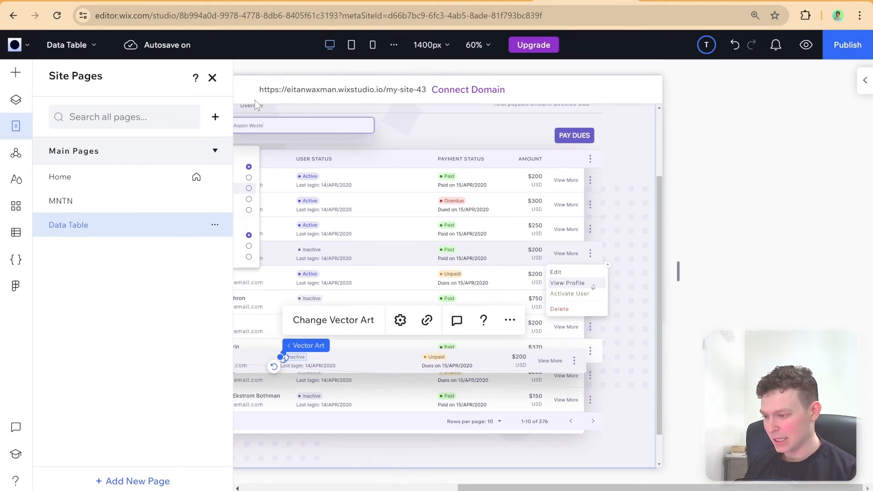
click(212, 78)
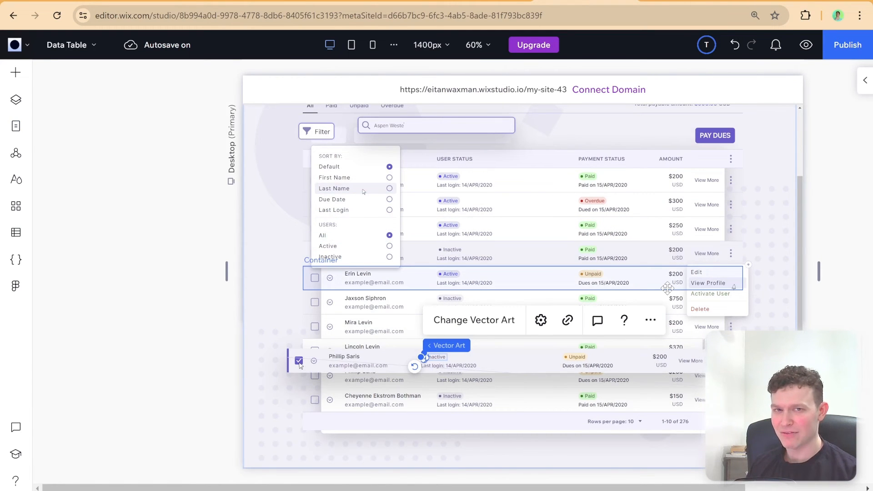
drag(610, 488, 685, 489)
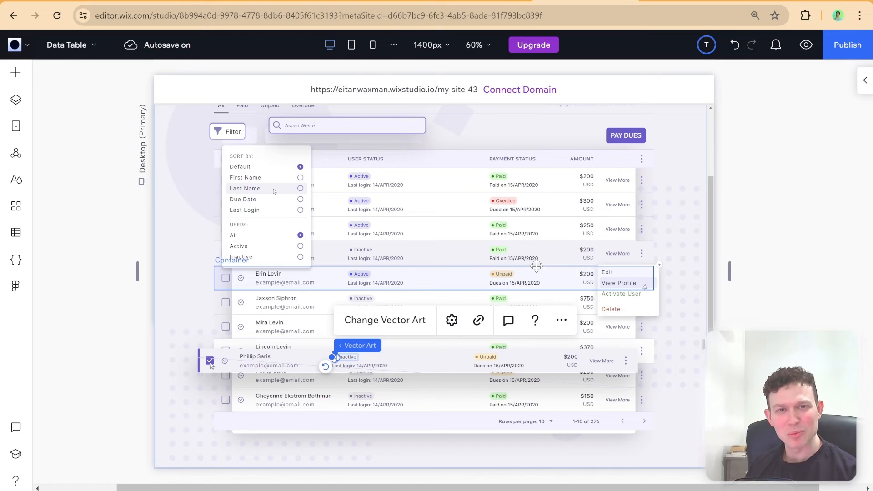
scroll(317, 232, up, 1)
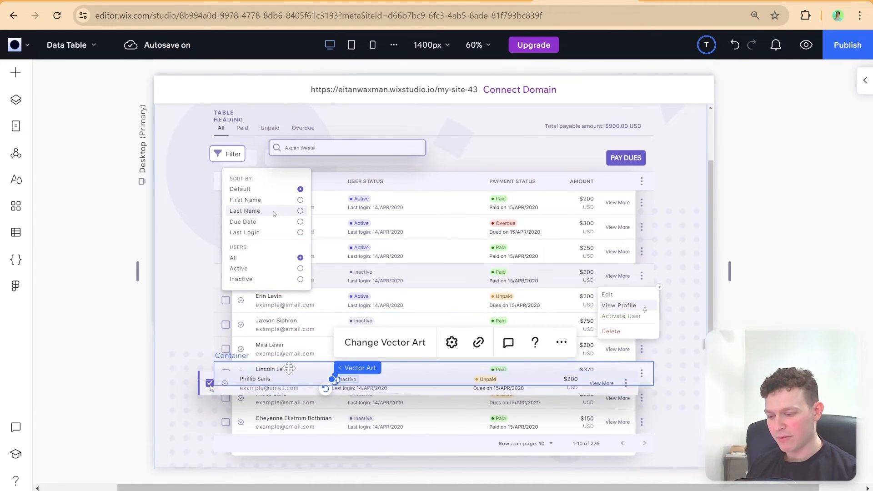
Inspect the element types of the highlighted row, pagination bar, PAY DUES button, total payable text, first table row and search field
click(336, 379)
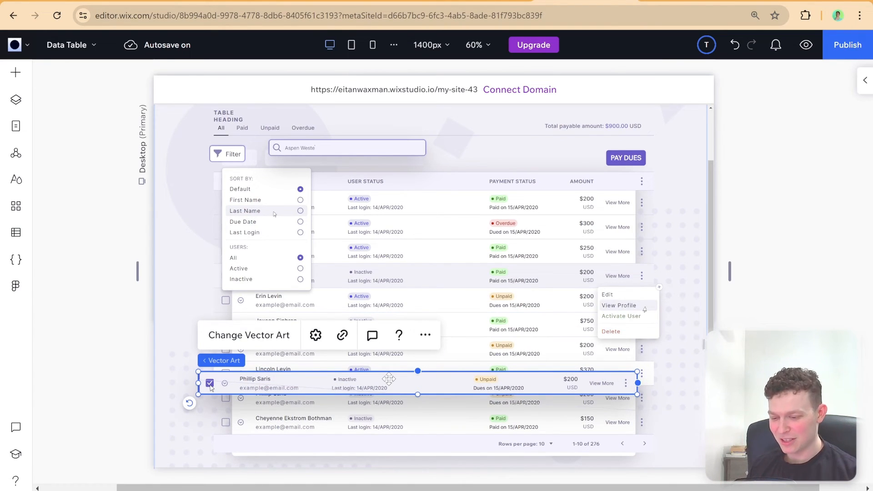
click(274, 455)
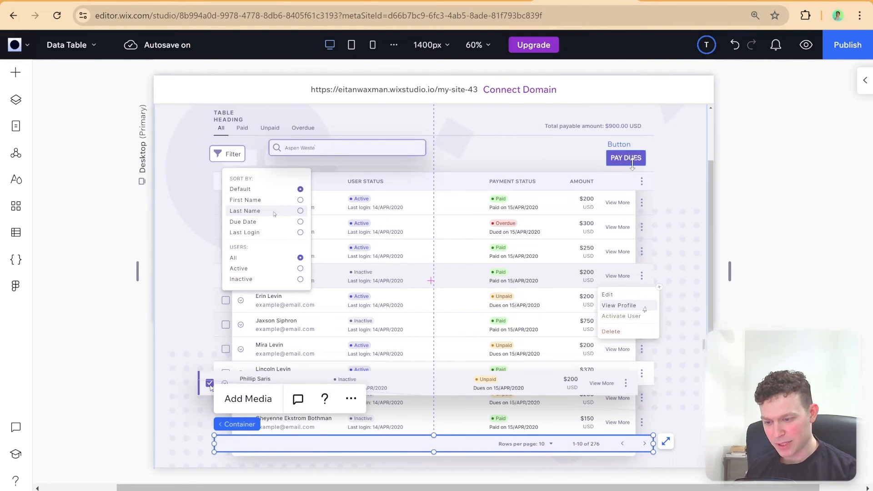
click(615, 156)
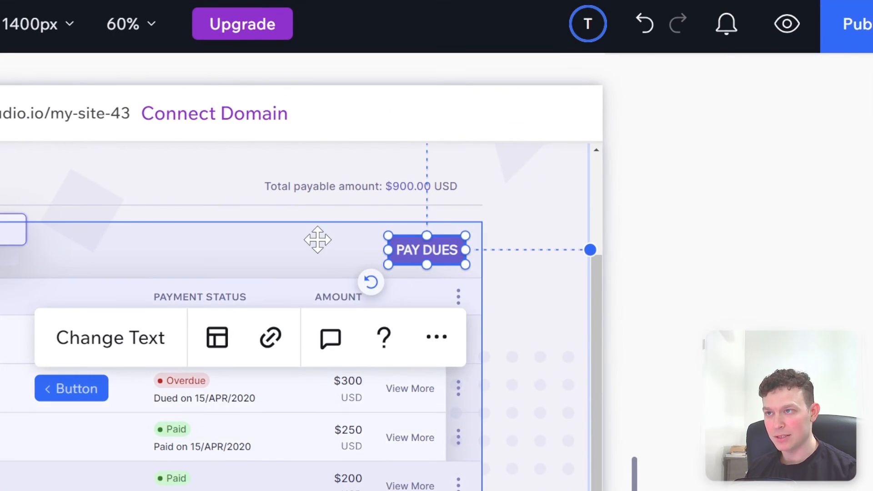
click(569, 145)
click(444, 187)
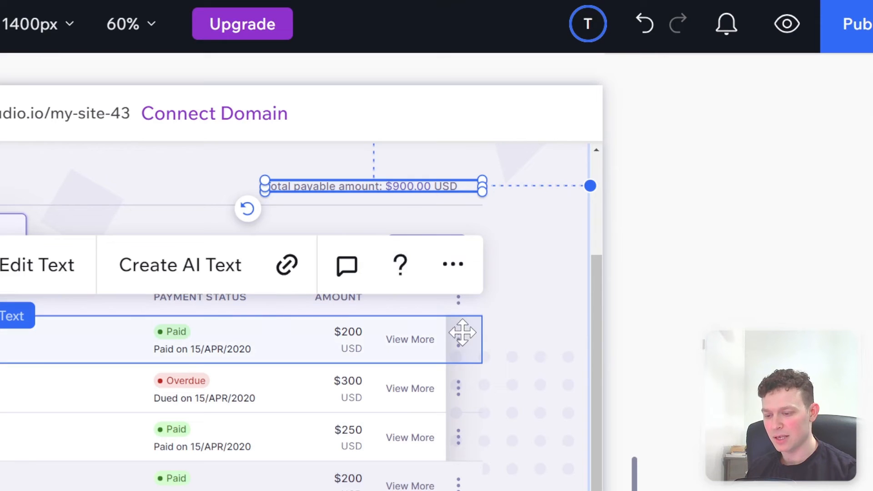
click(463, 354)
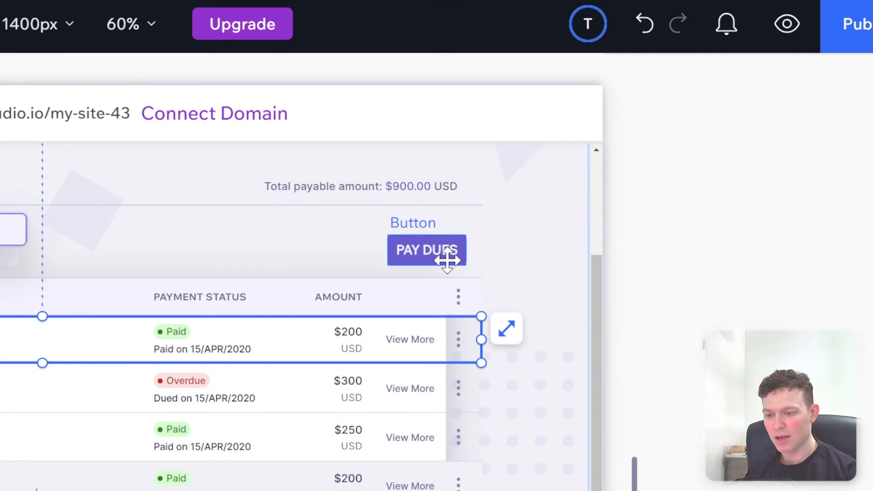
click(447, 260)
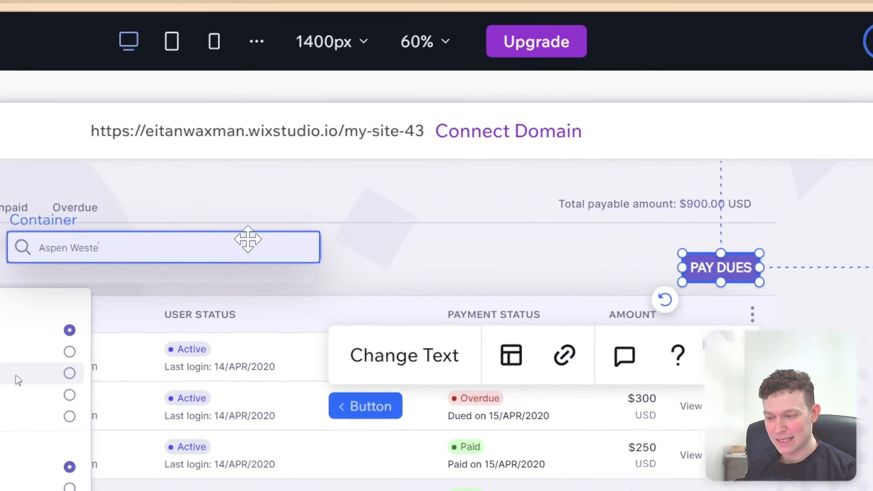
click(247, 239)
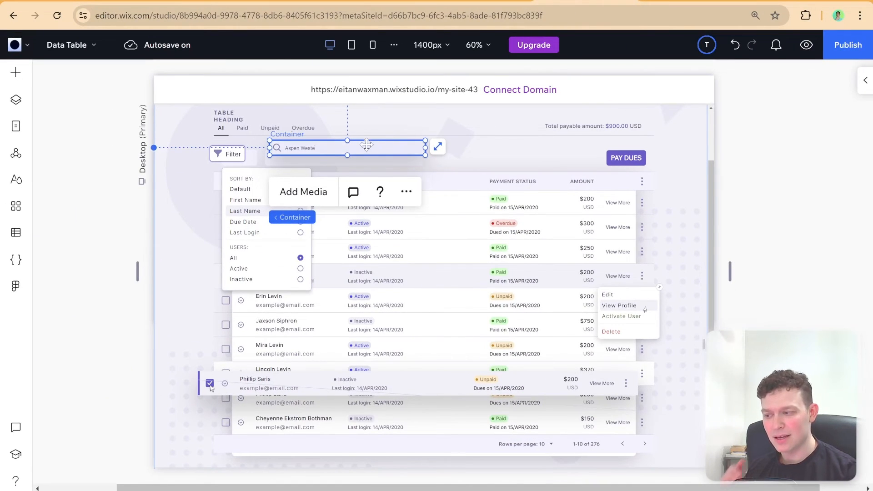
Switch to the Wix Studio guide on exporting Figma designs and find which elements the plugin recognizes automatically
click(173, 2)
scroll(266, 256, down, 5)
scroll(265, 256, down, 18)
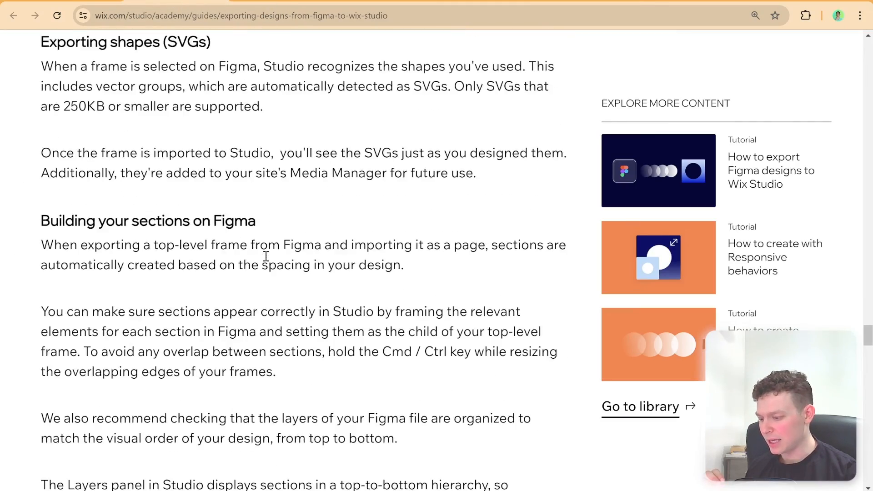
triple_click(265, 255)
scroll(266, 256, down, 10)
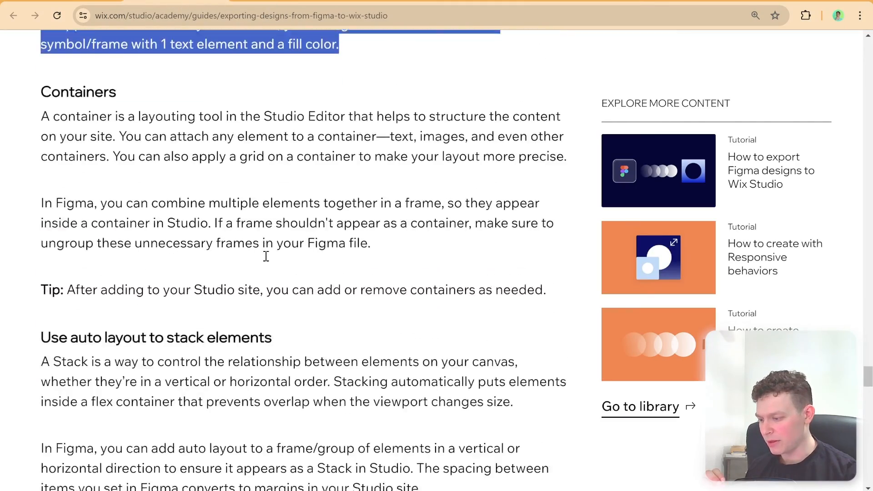
scroll(265, 255, down, 15)
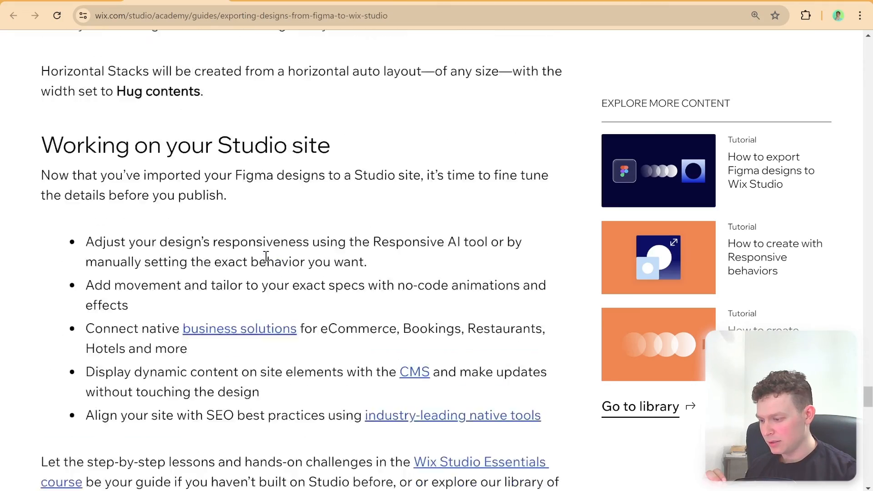
scroll(266, 256, up, 15)
scroll(266, 256, up, 12)
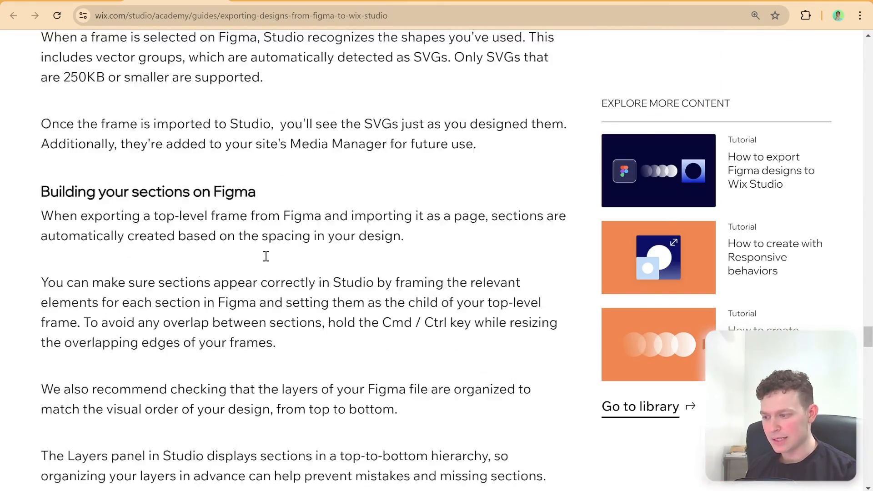
scroll(266, 256, up, 12)
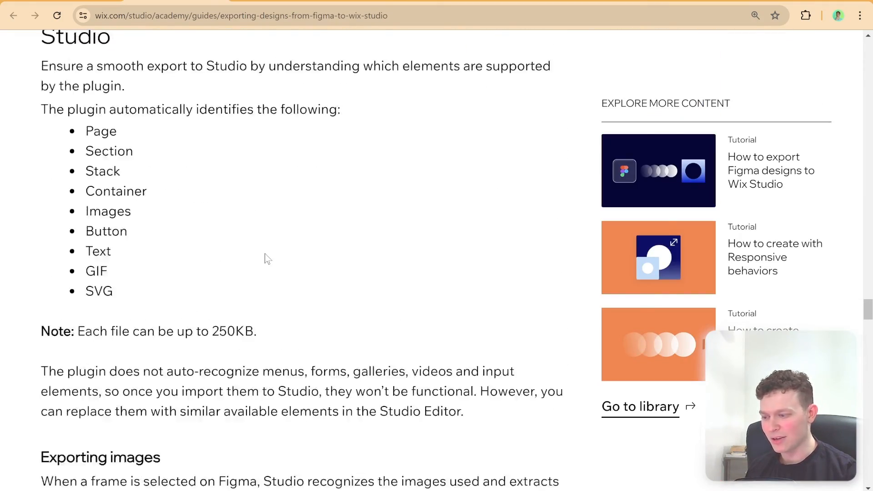
scroll(267, 258, down, 4)
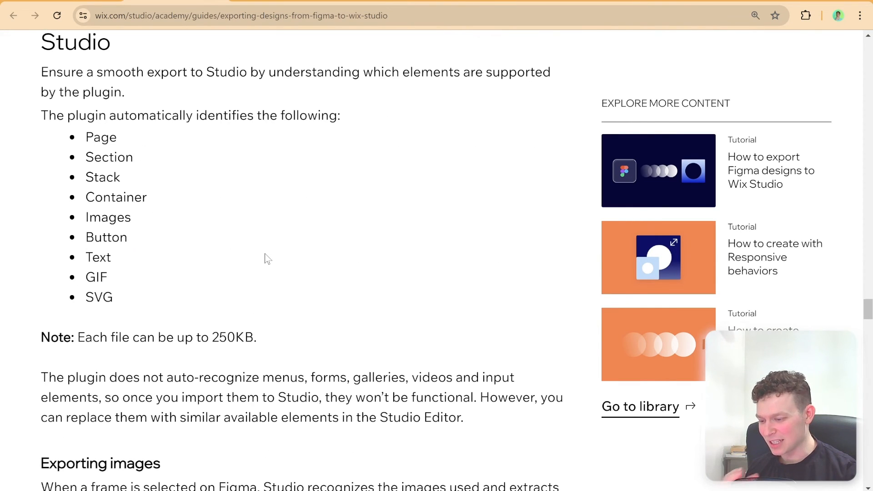
Read in the export guide which elements the plugin does not auto-recognize, marking menus, forms, galleries, videos and input elements
scroll(267, 258, up, 4)
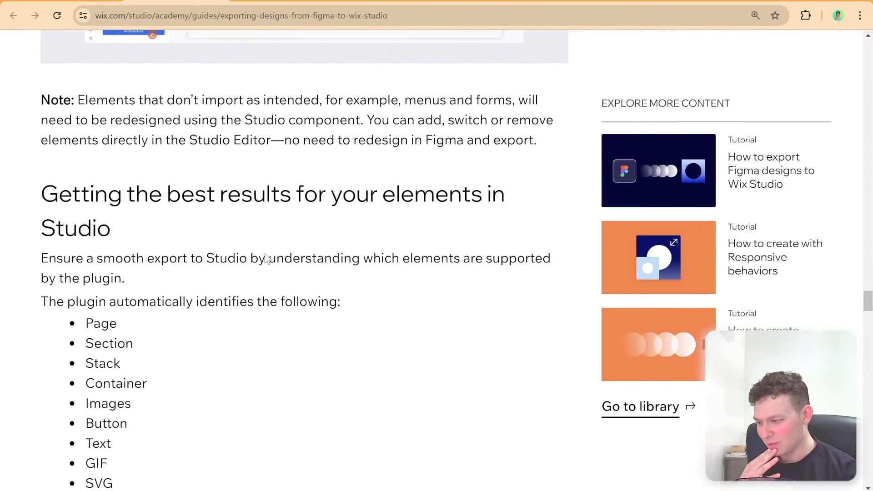
scroll(266, 253, down, 5)
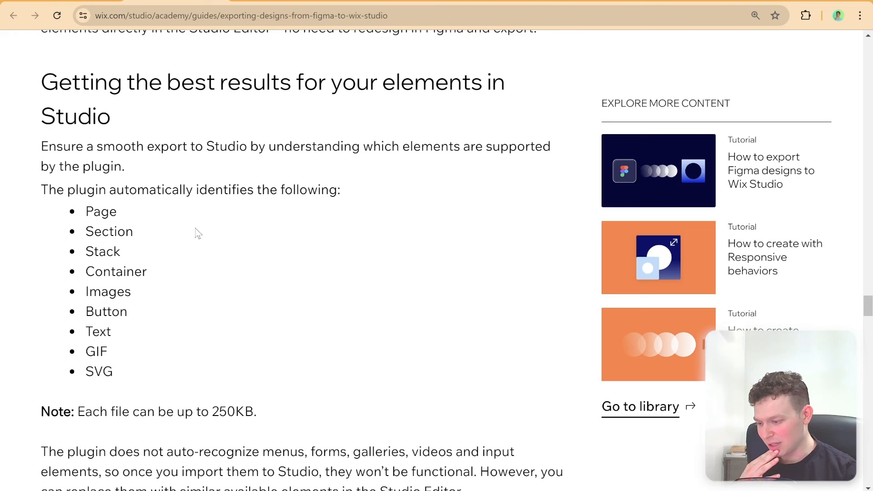
drag(67, 294, 314, 296)
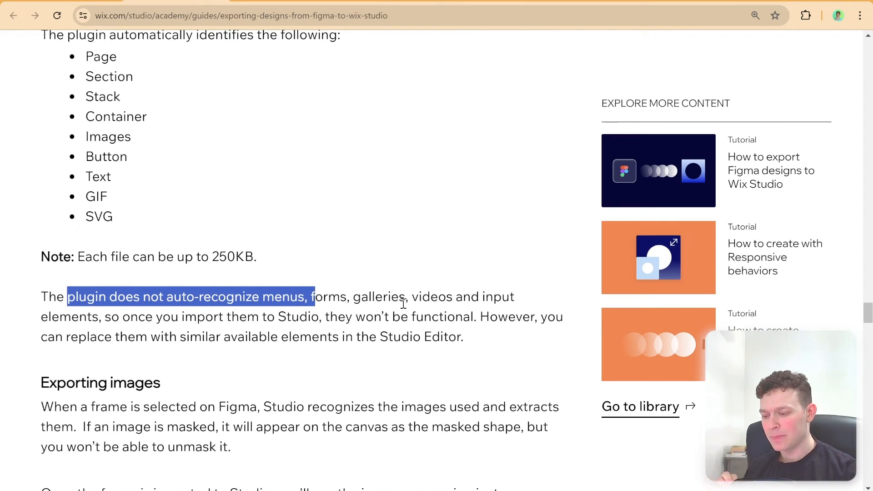
click(386, 300)
double_click(431, 299)
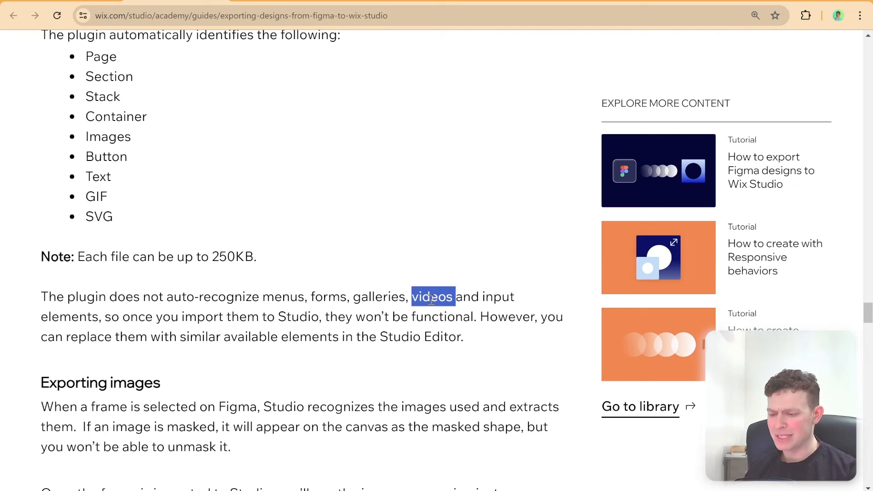
double_click(381, 298)
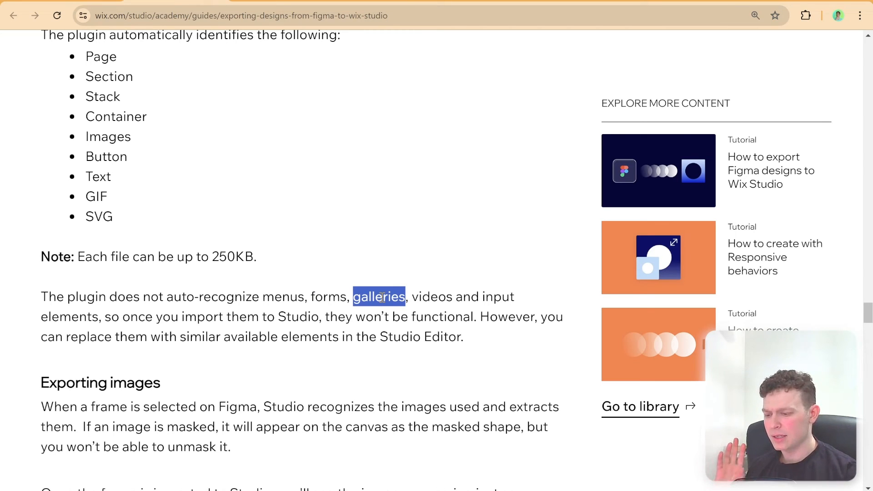
double_click(334, 298)
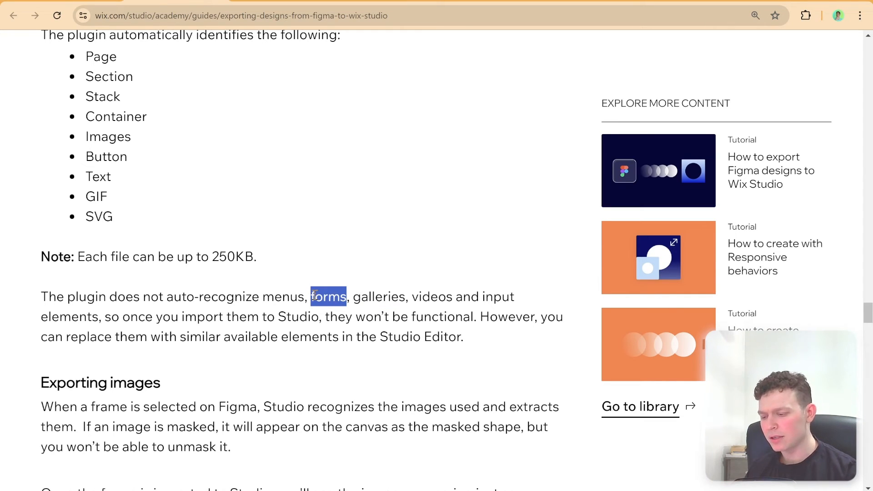
double_click(277, 300)
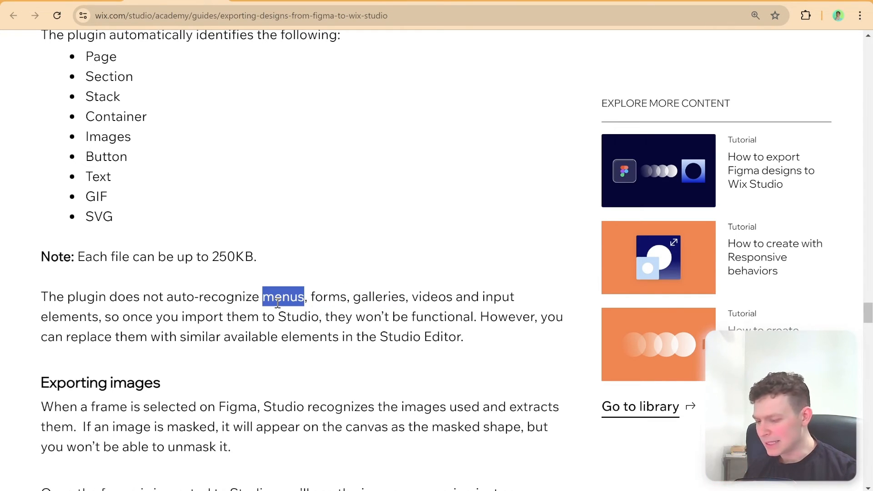
double_click(495, 300)
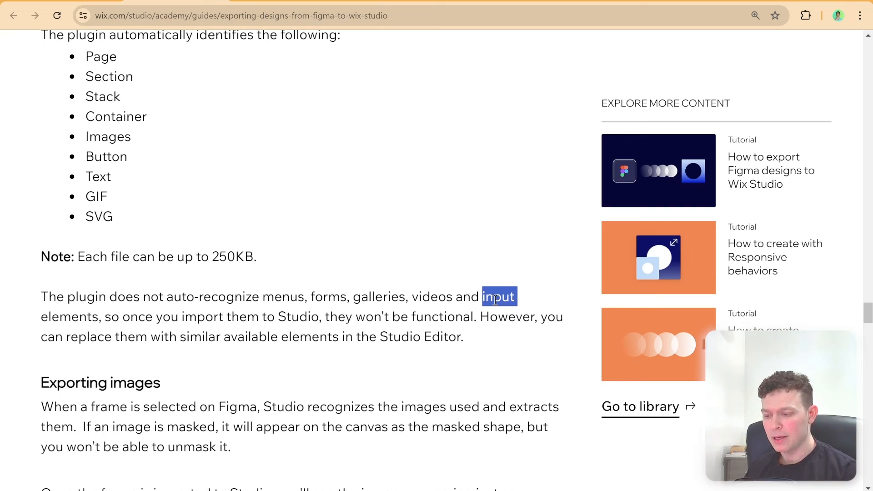
drag(186, 299, 438, 300)
click(350, 299)
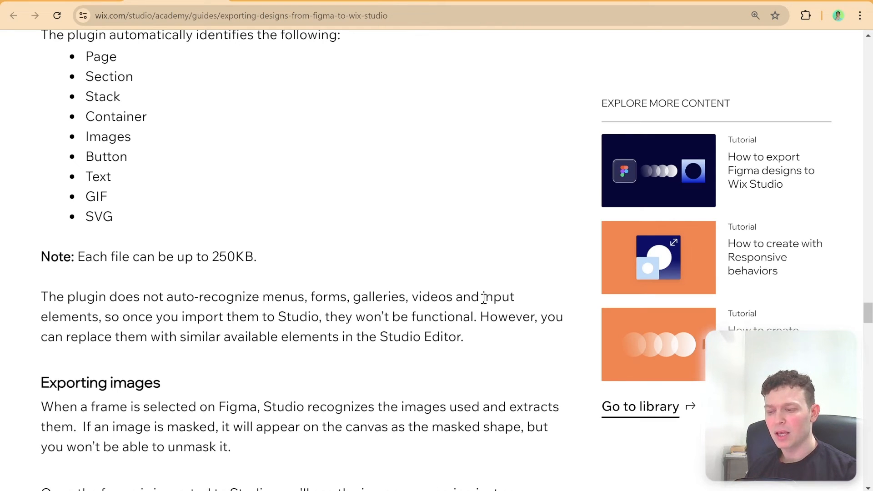
Switch to the Wix Studio editor and inspect the element types of the sort and users filter panel and its All radio button
click(603, 4)
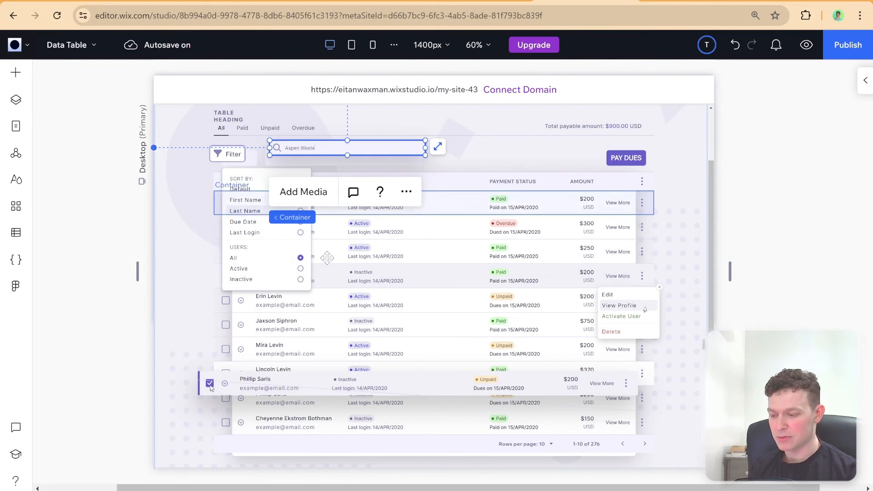
click(278, 211)
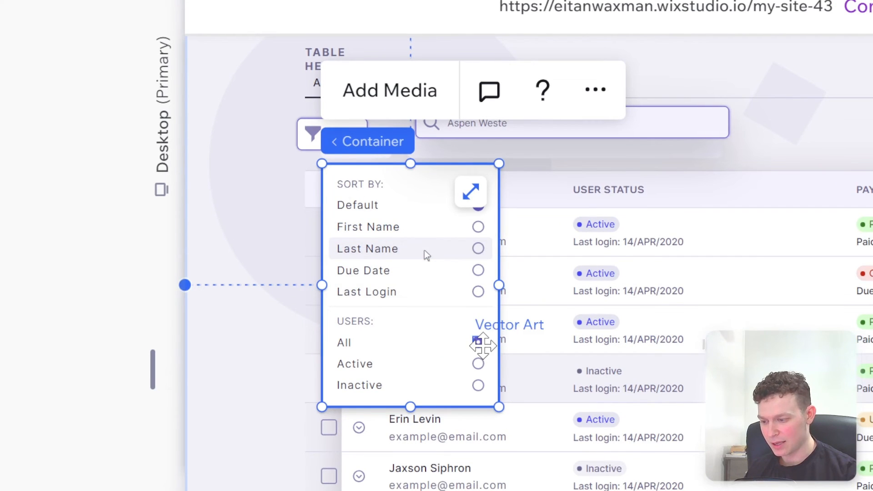
click(478, 344)
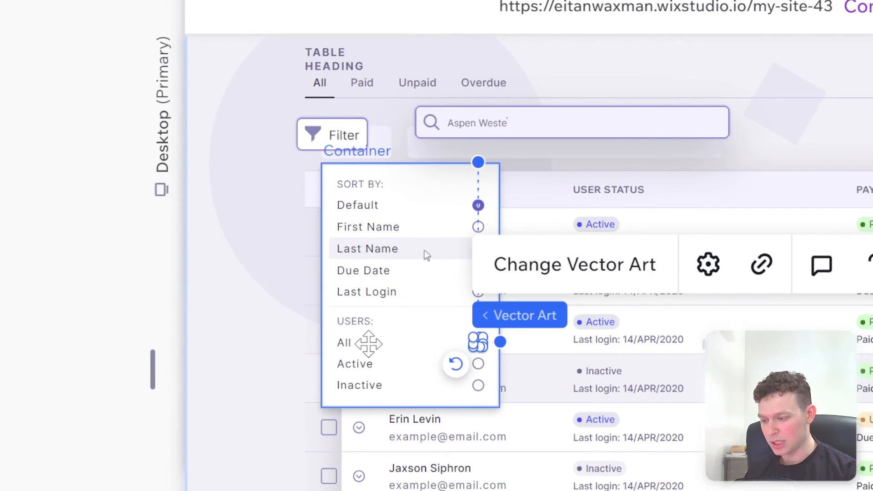
click(363, 342)
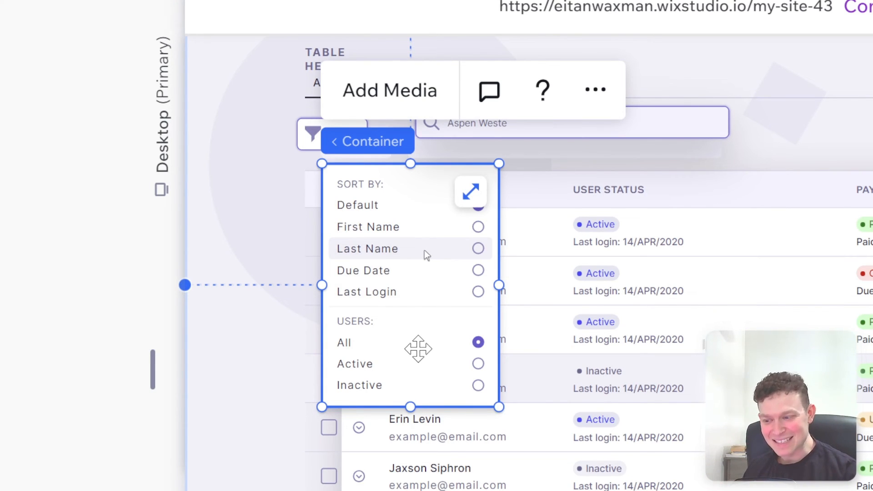
Inspect the element types of the table's header bar, second row and last row
click(791, 199)
click(792, 199)
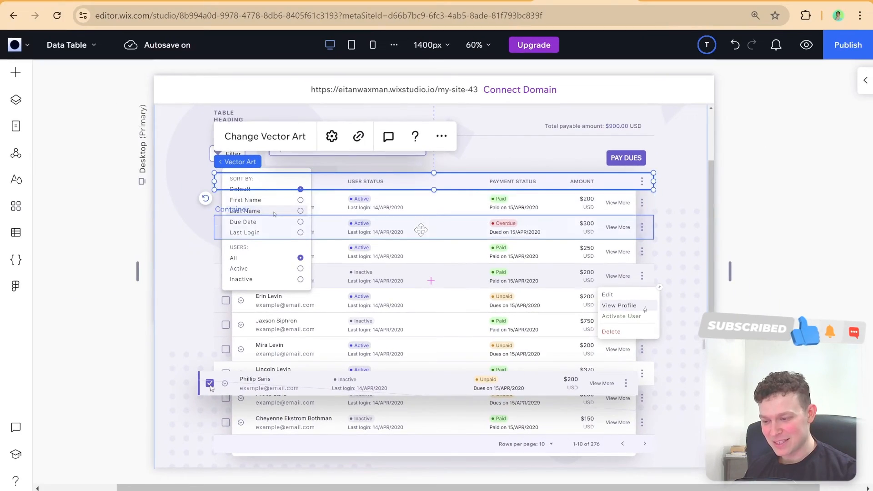
click(336, 275)
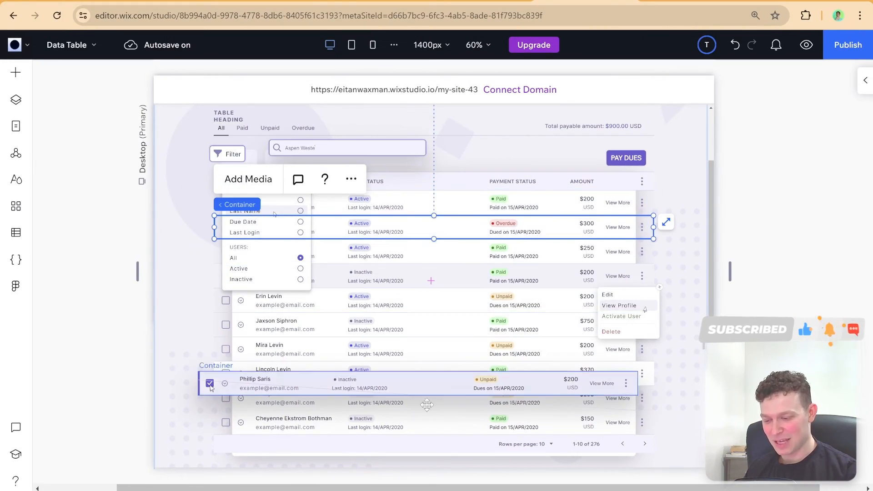
click(455, 422)
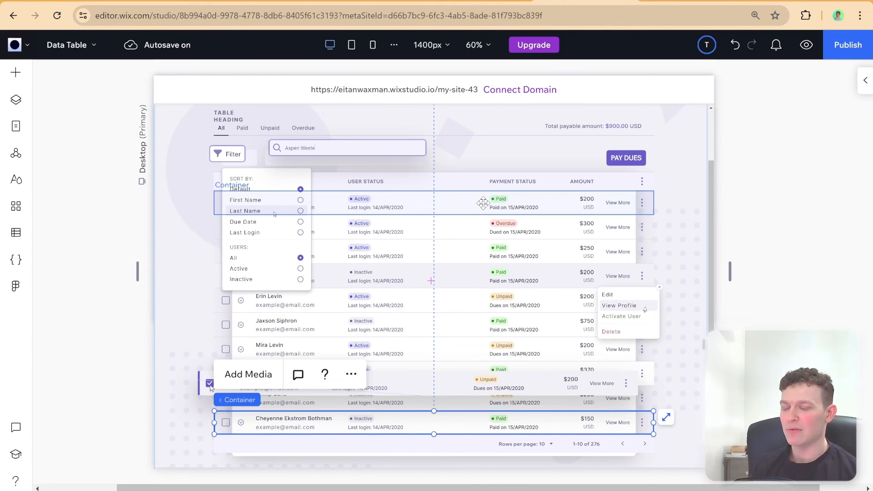
Check the containers of the first and second table rows and undo the last edit on the page
scroll(482, 234, right, 1)
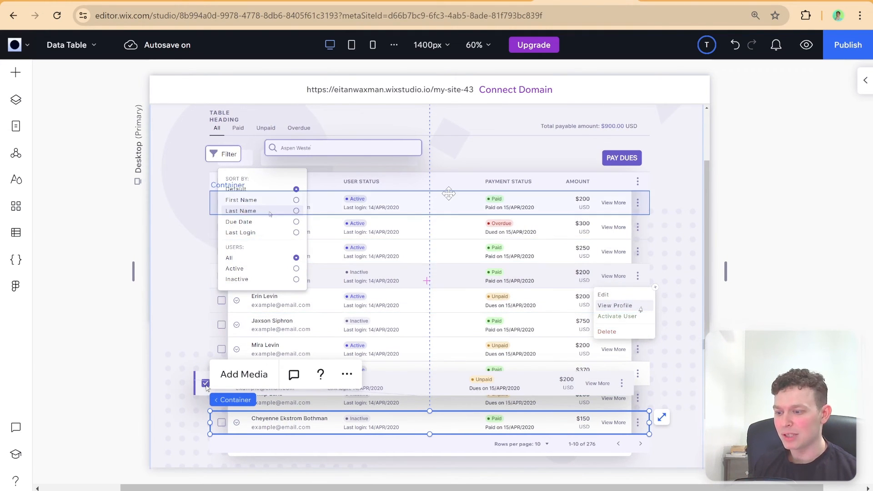
click(459, 204)
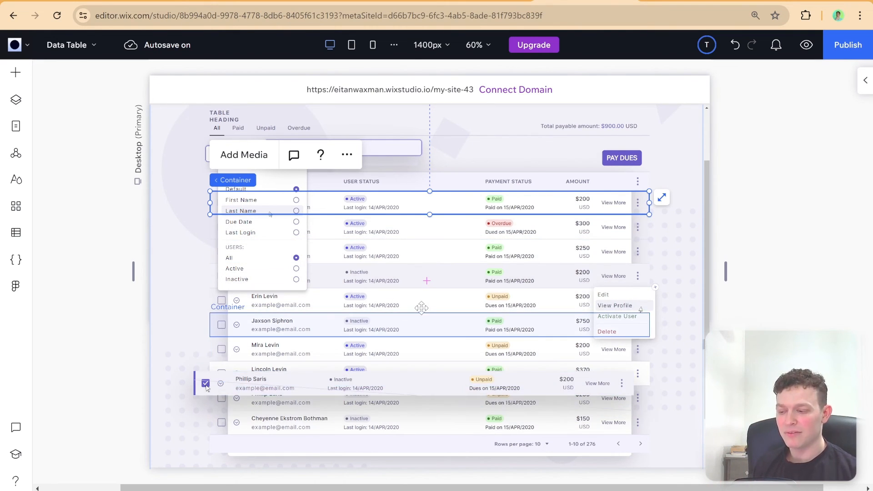
click(445, 221)
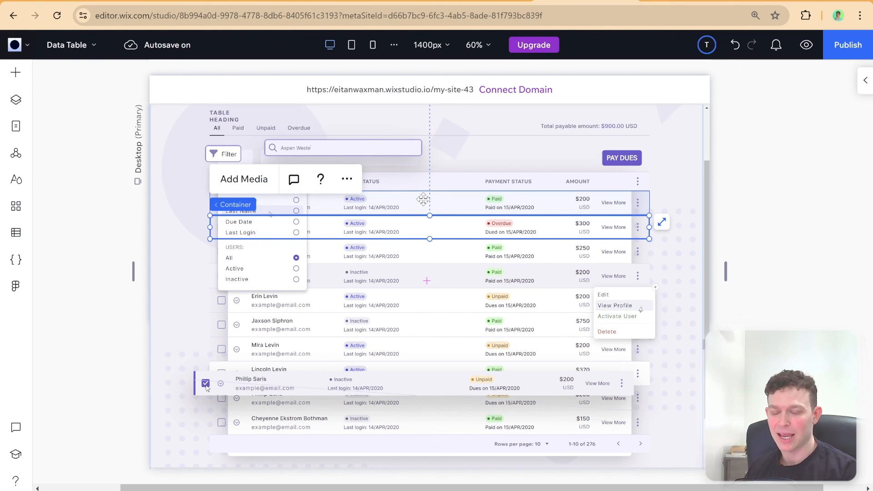
key(ctrl+z)
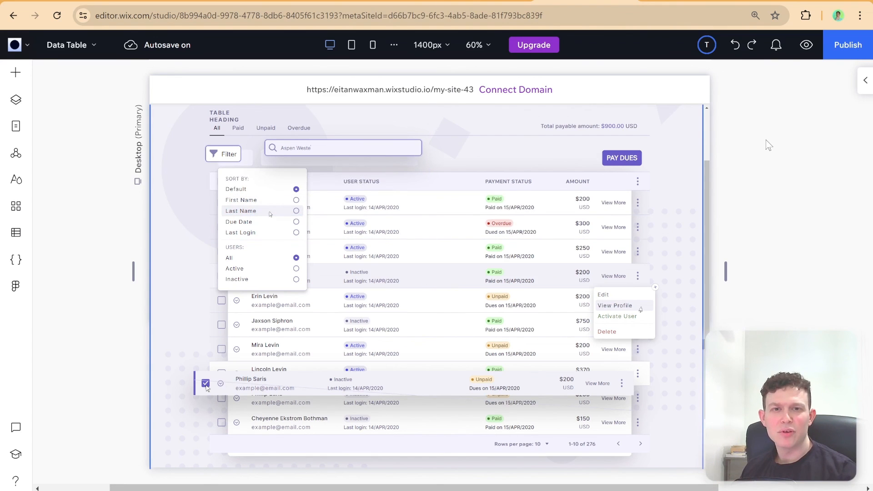